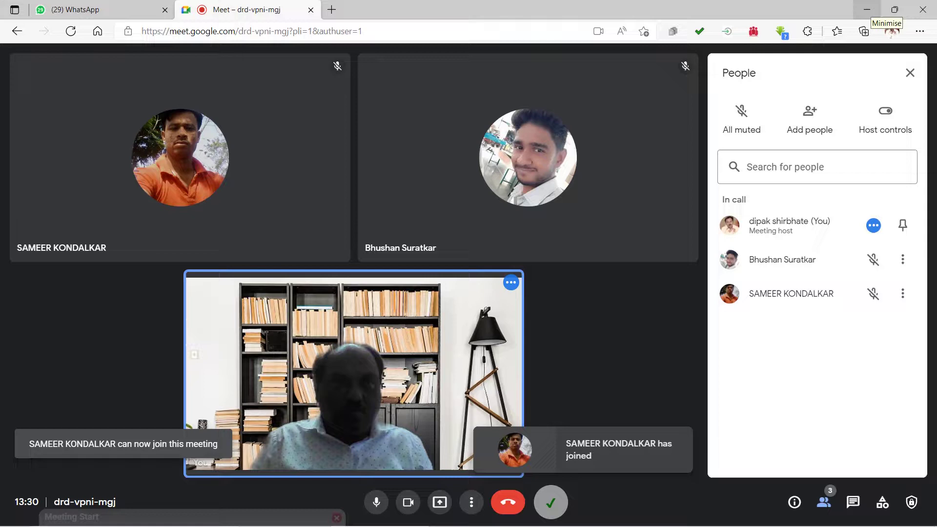
Step: Close the Meet participant list and minimise the meeting window to show the desktop
left_click(911, 72)
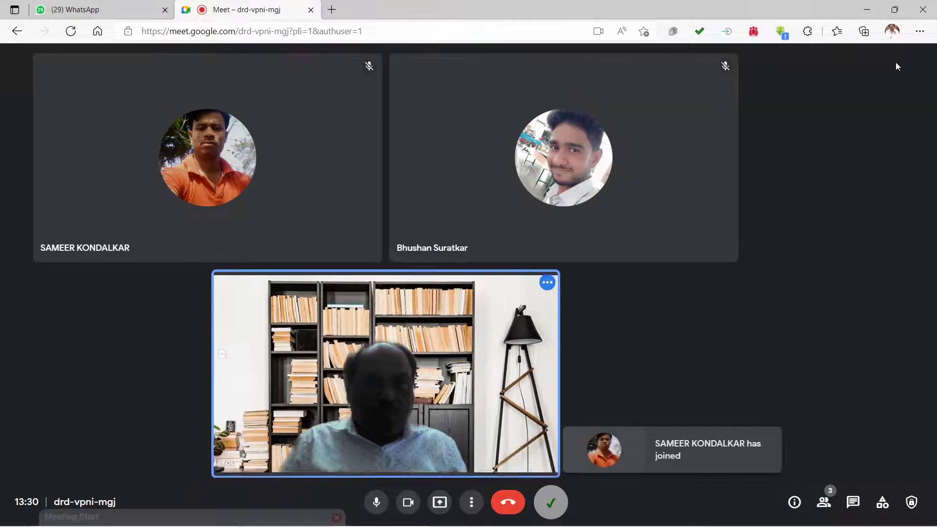
left_click(867, 10)
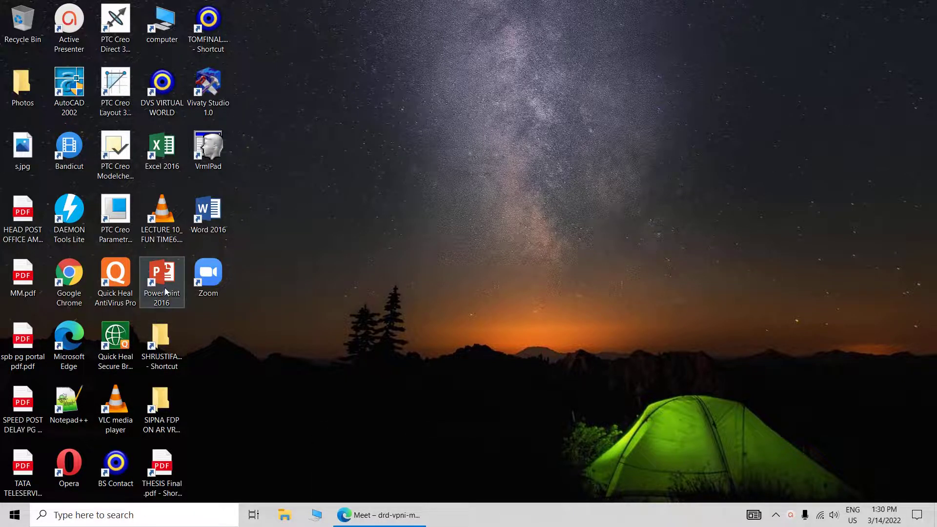
Step: Launch PowerPoint 2016, dismiss the activation notice, and open AUTOCAD 10 A.pptx from Recent
double_click(172, 302)
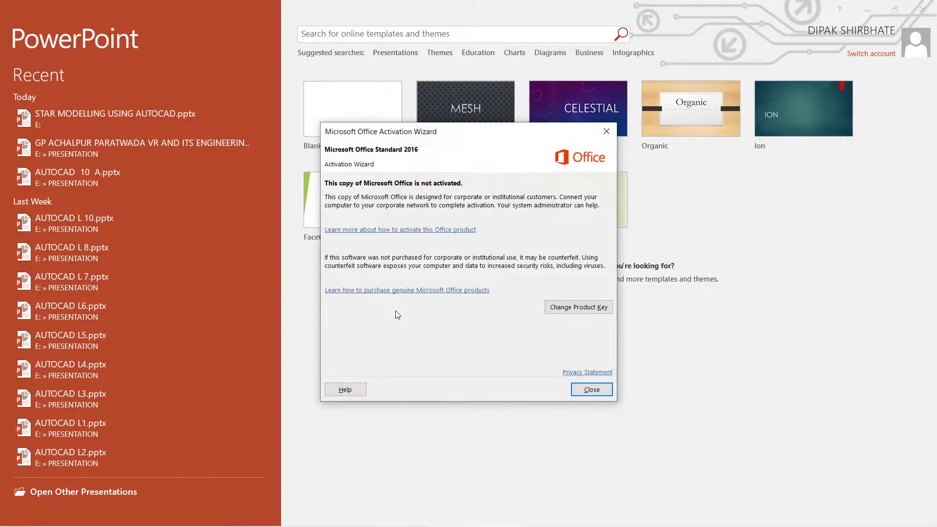
left_click(606, 131)
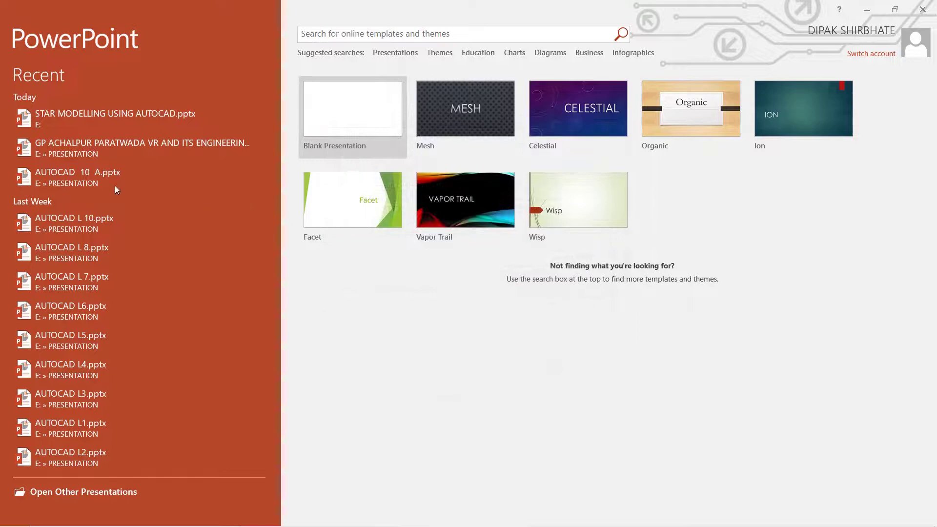
left_click(94, 178)
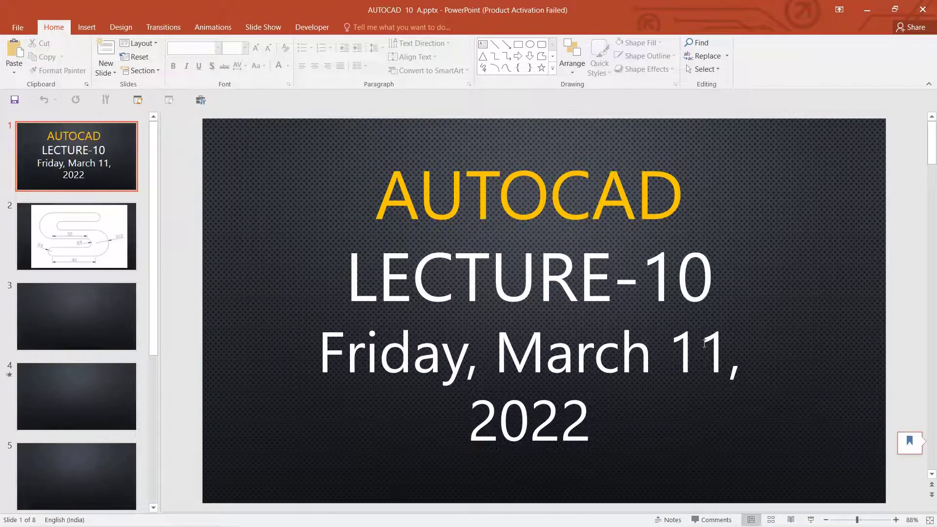
Step: Replace the title's Friday, March 11, 2022 date with an inserted long-format Monday, March 14, 2022
left_click(443, 351)
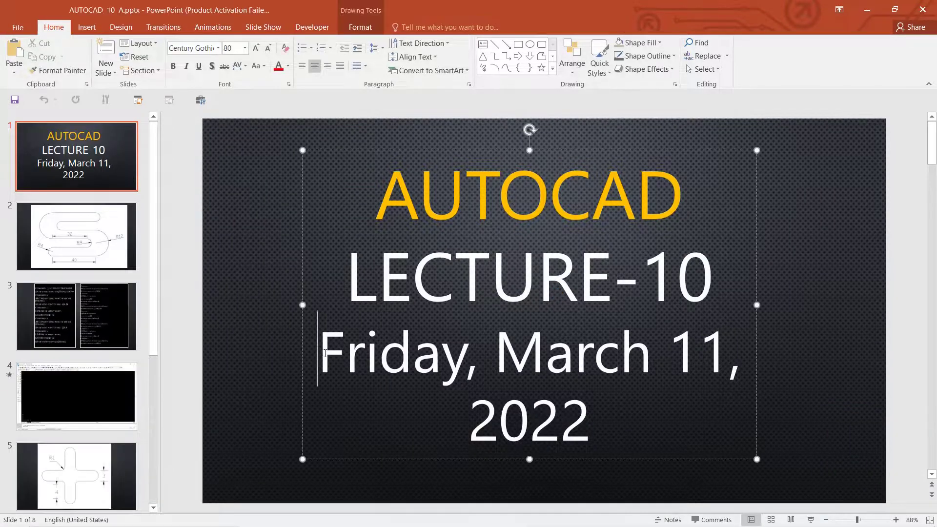
left_click_drag(318, 351, 588, 404)
key("Delete")
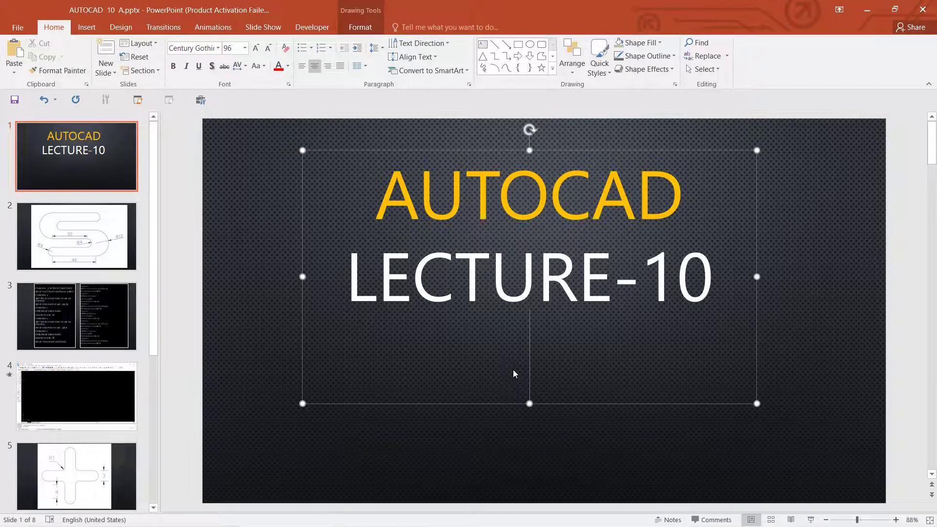
left_click(90, 30)
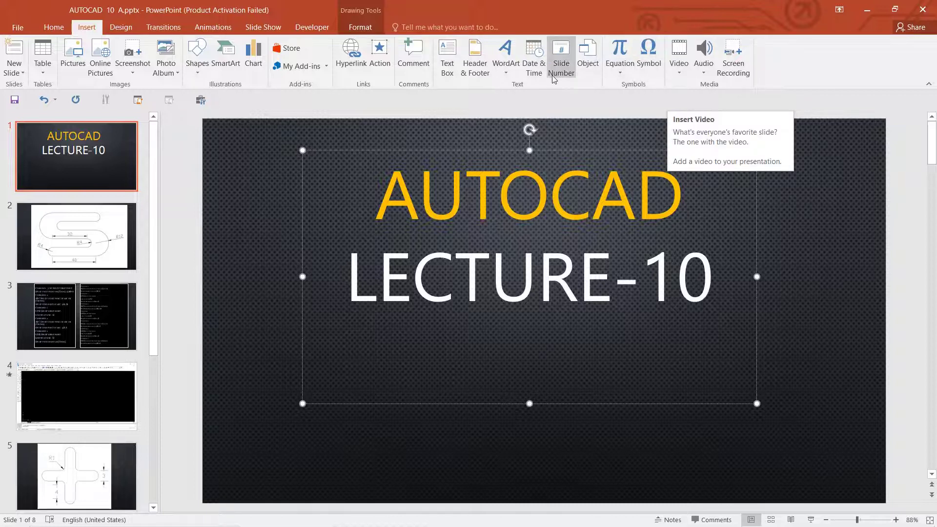
left_click(534, 57)
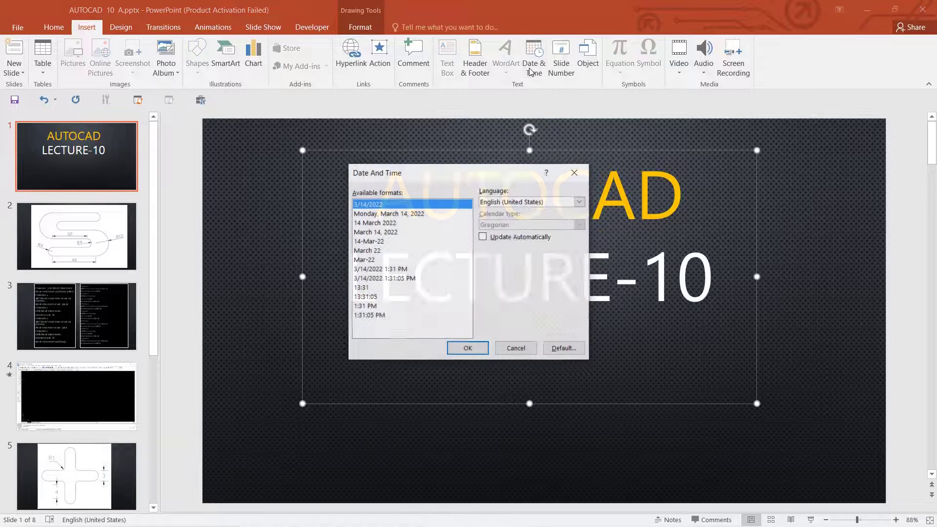
left_click(391, 214)
left_click(467, 348)
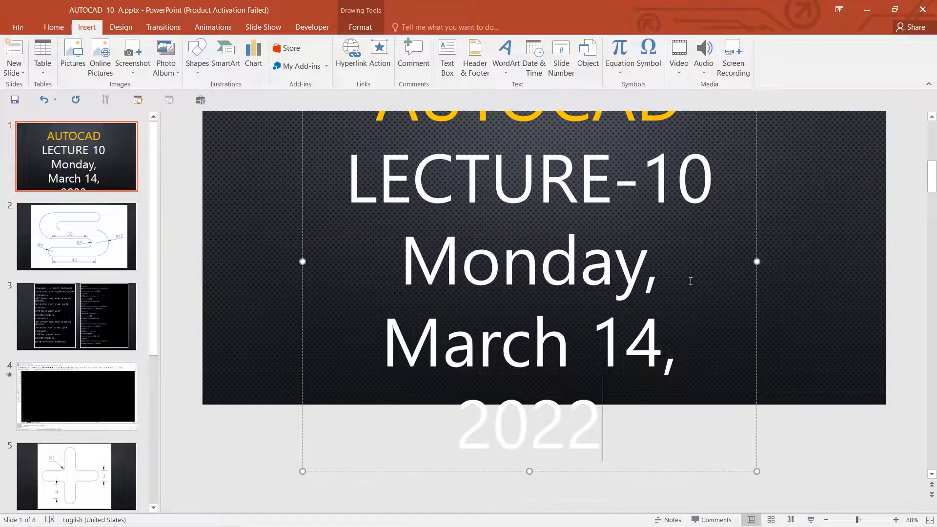
Step: Resize the new date text to font size 80 so it fits, then return to the Meet call
mouse_move(644, 389)
left_mouse_down()
mouse_move(564, 396)
mouse_move(388, 283)
left_mouse_up()
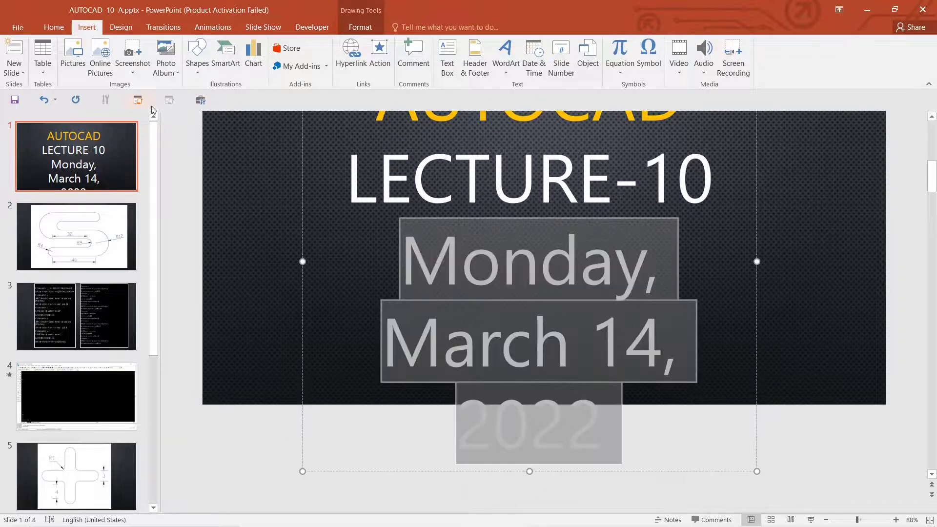
left_click(51, 28)
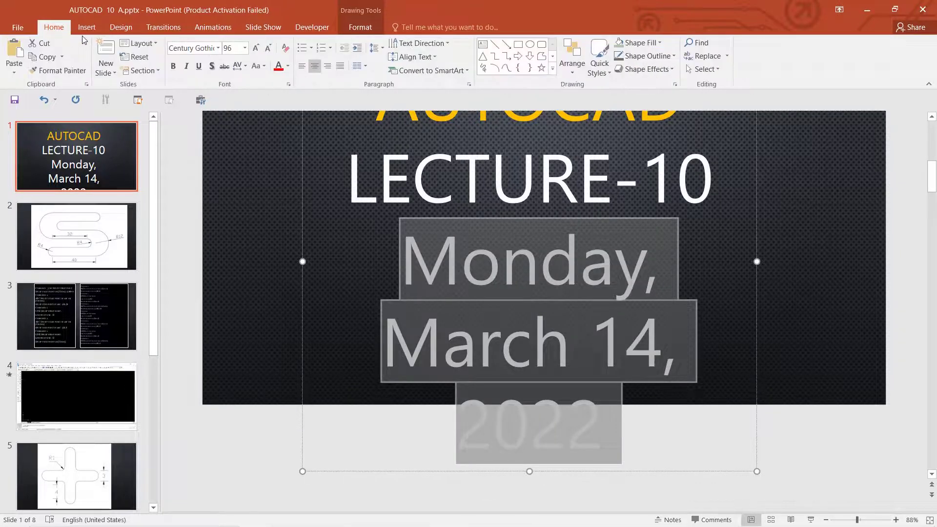
left_click(256, 48)
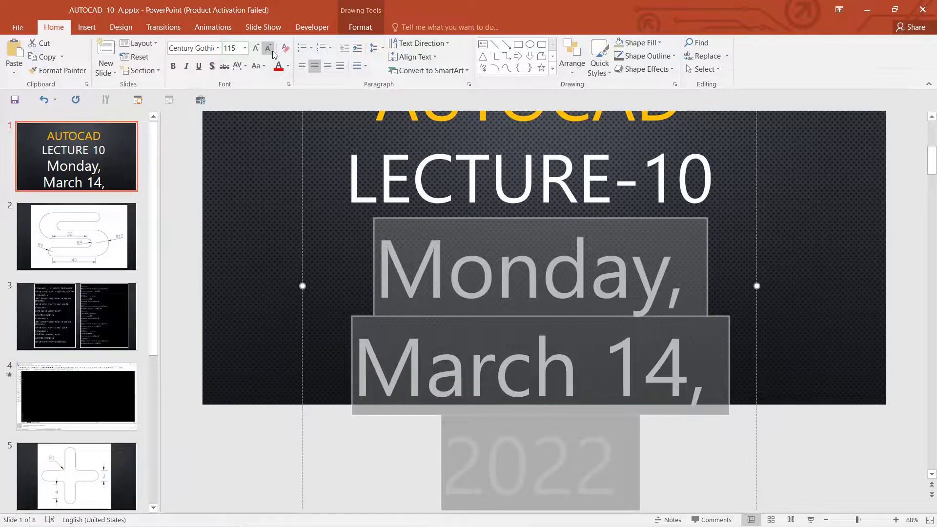
left_click(268, 49)
left_click(268, 49)
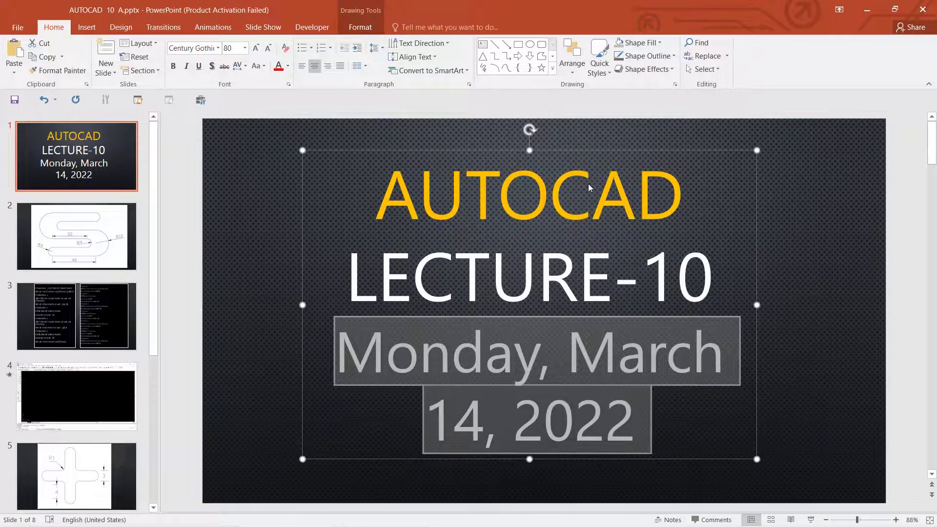
left_click(878, 232)
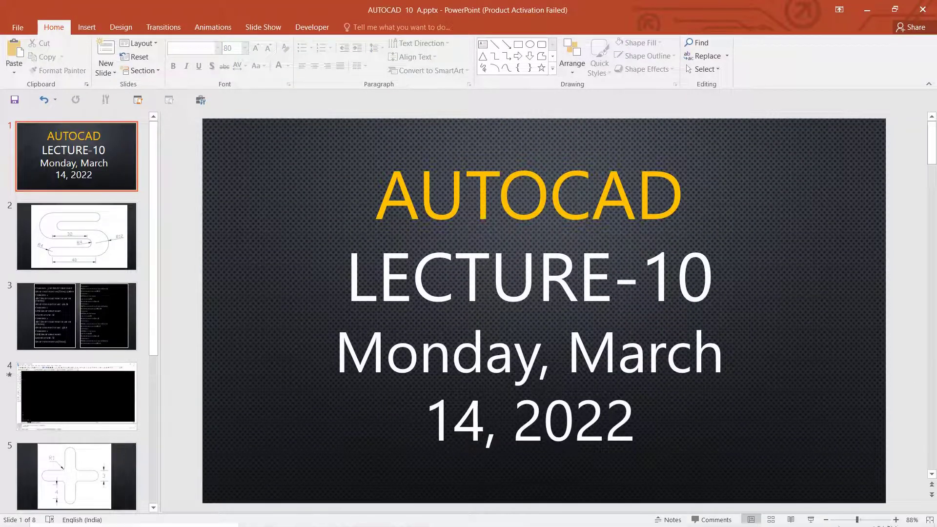
left_click(395, 514)
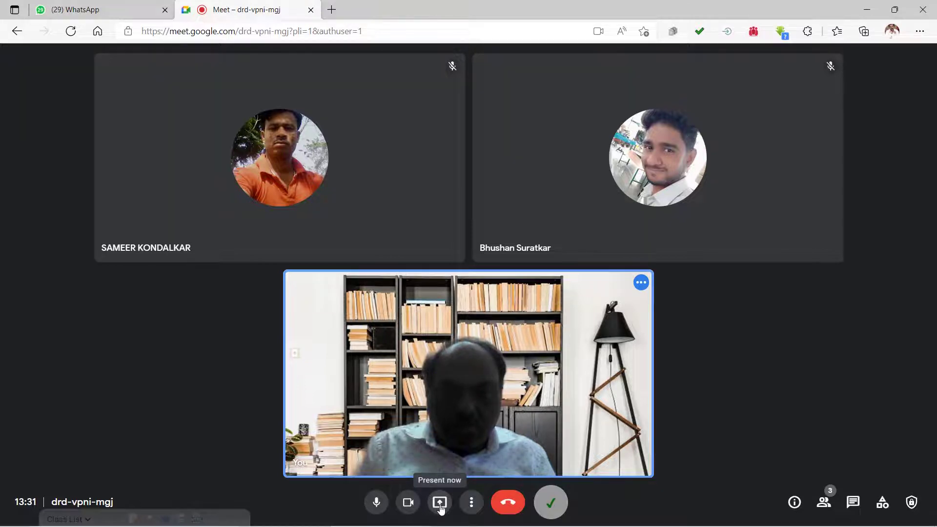
Step: Present your entire screen to the call through Present now and Share
left_click(471, 502)
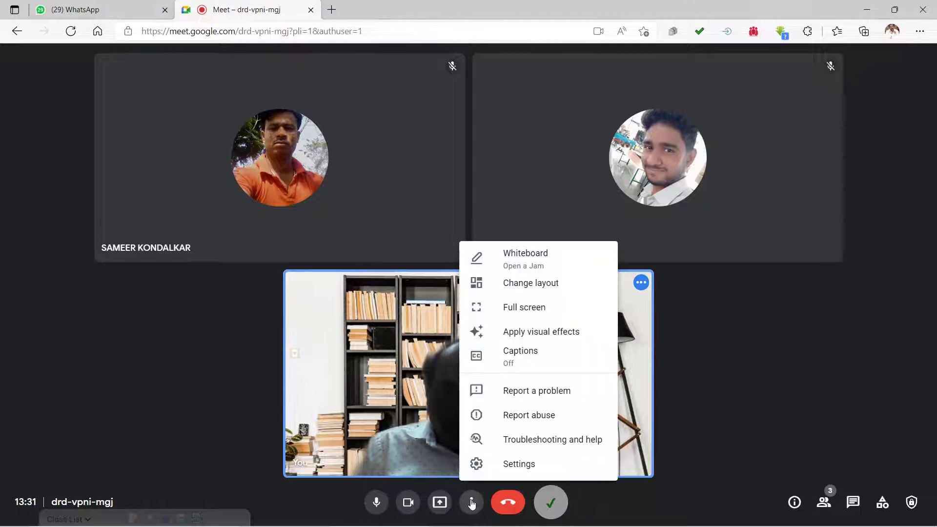
left_click(440, 505)
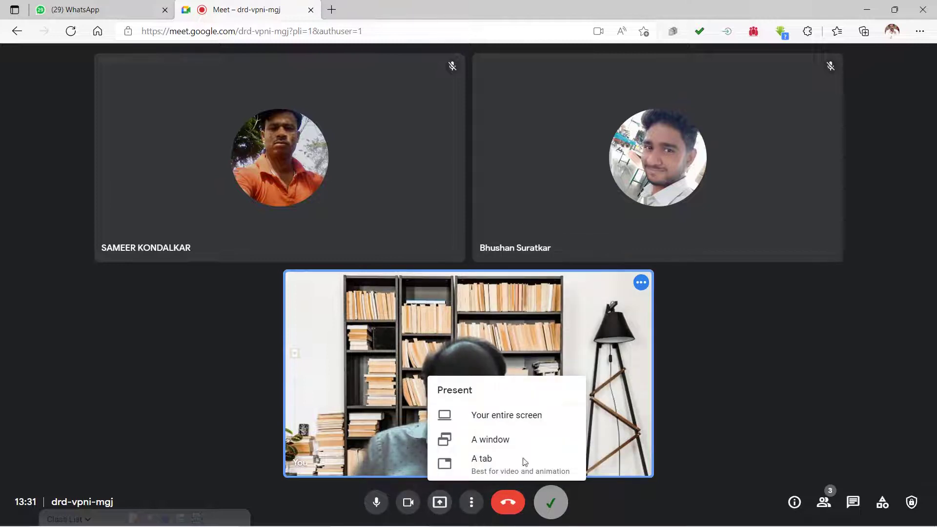
left_click(534, 414)
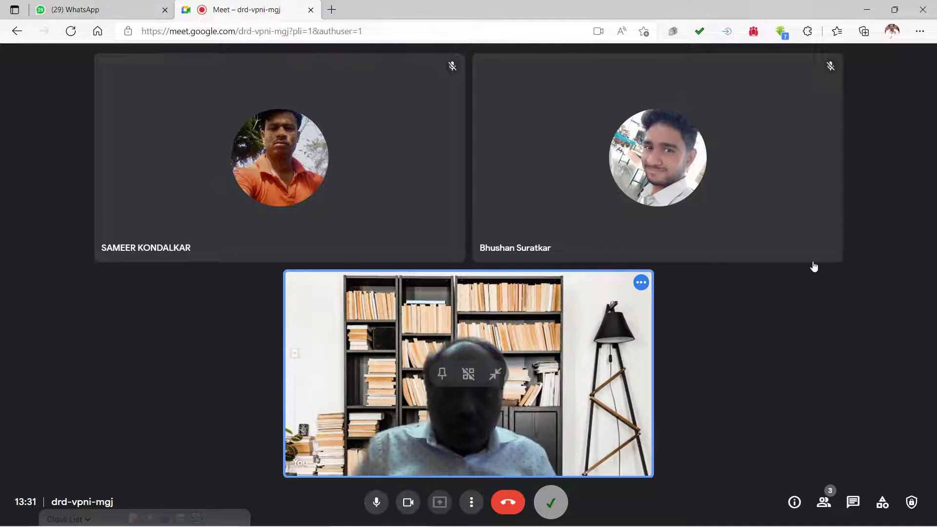
left_click(460, 199)
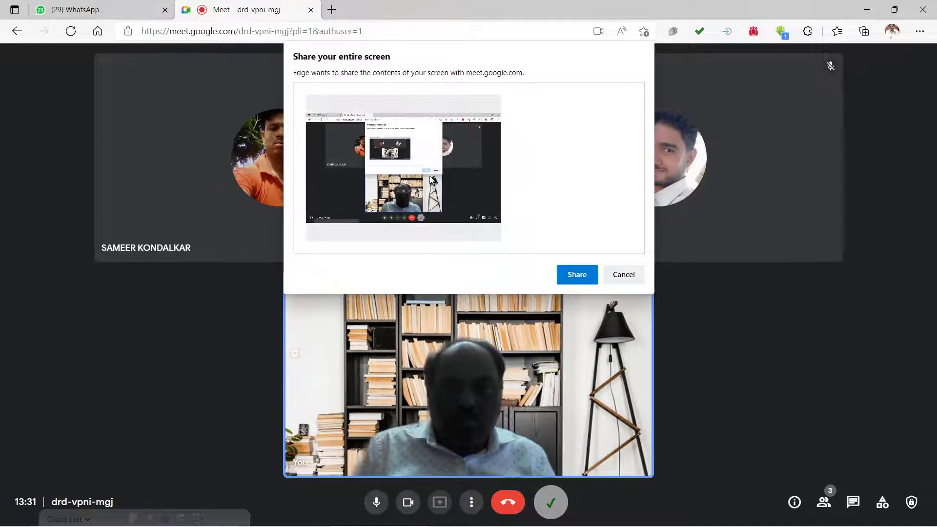
left_click(581, 274)
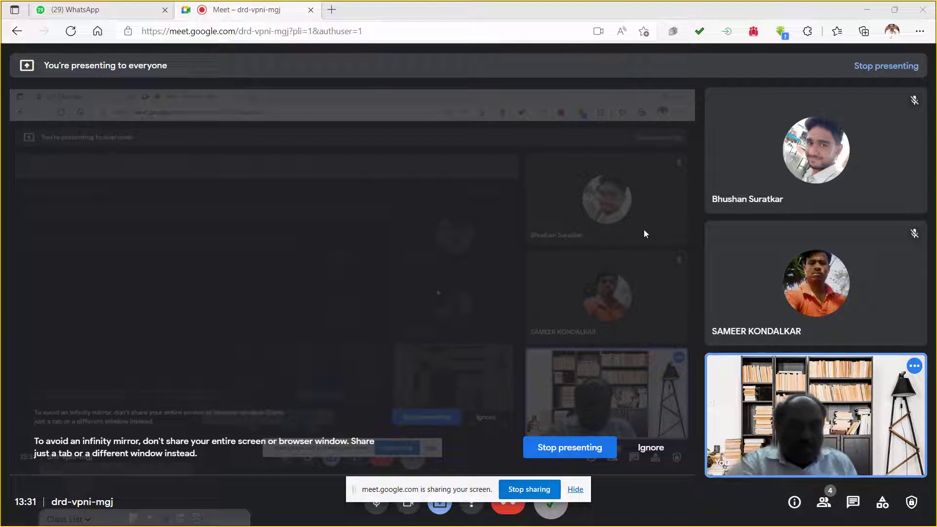
left_click(864, 12)
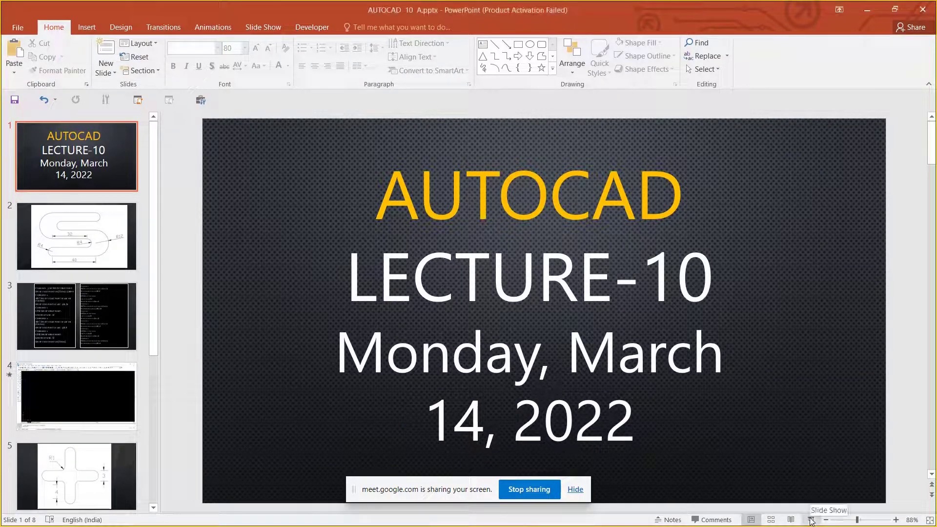
left_click(811, 520)
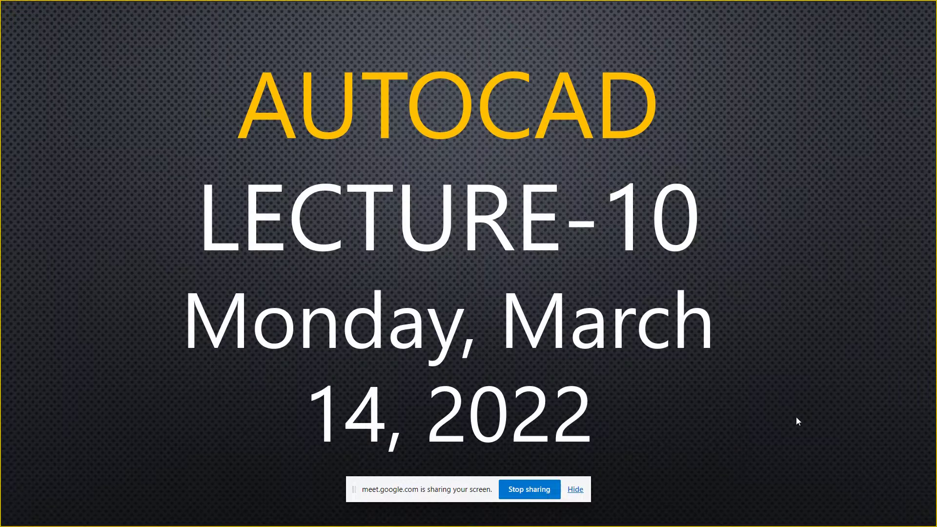
key("Escape")
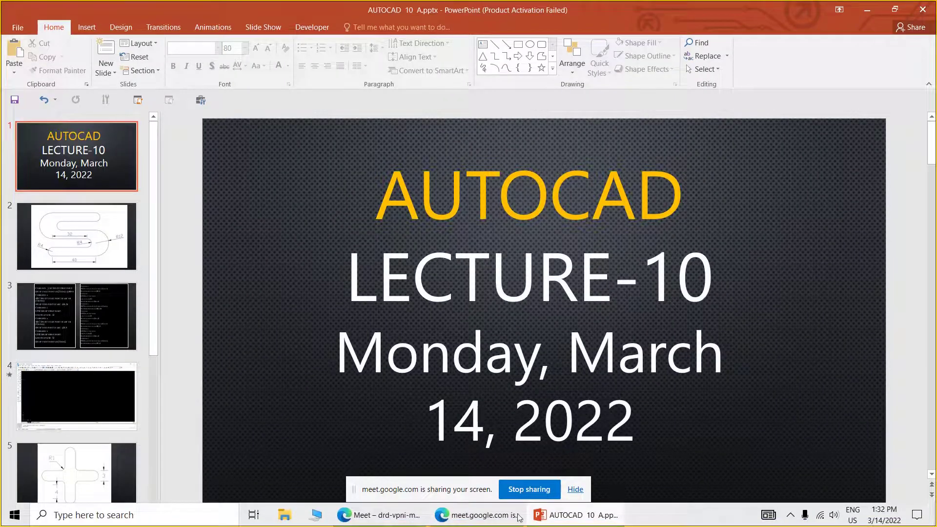
left_click(483, 516)
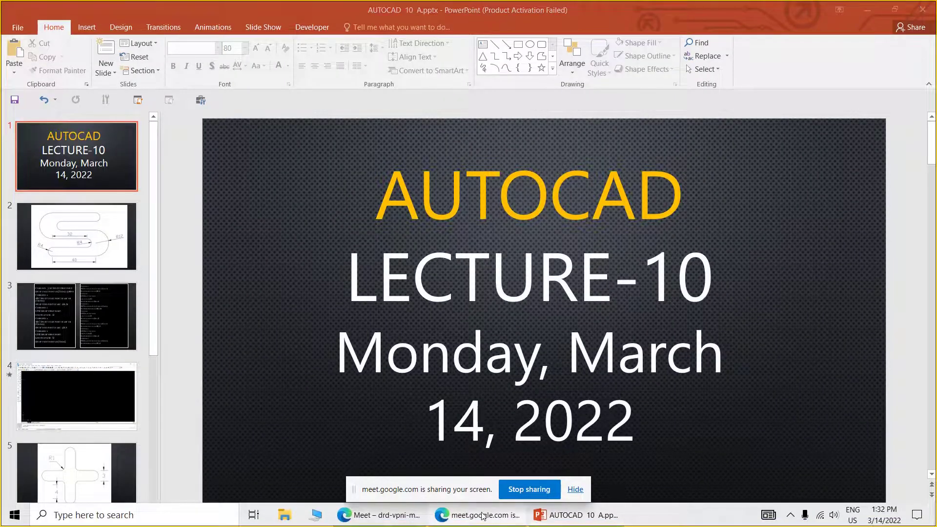
left_click(575, 490)
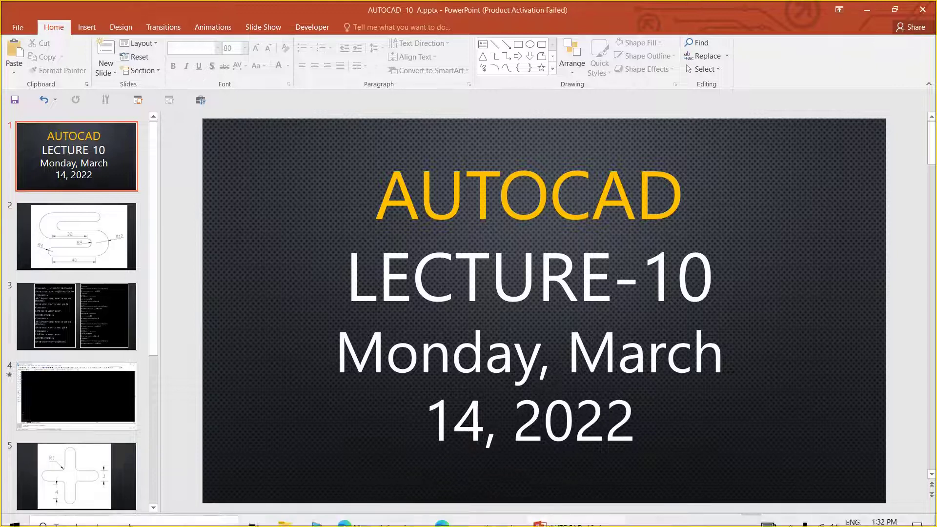
left_click(484, 521)
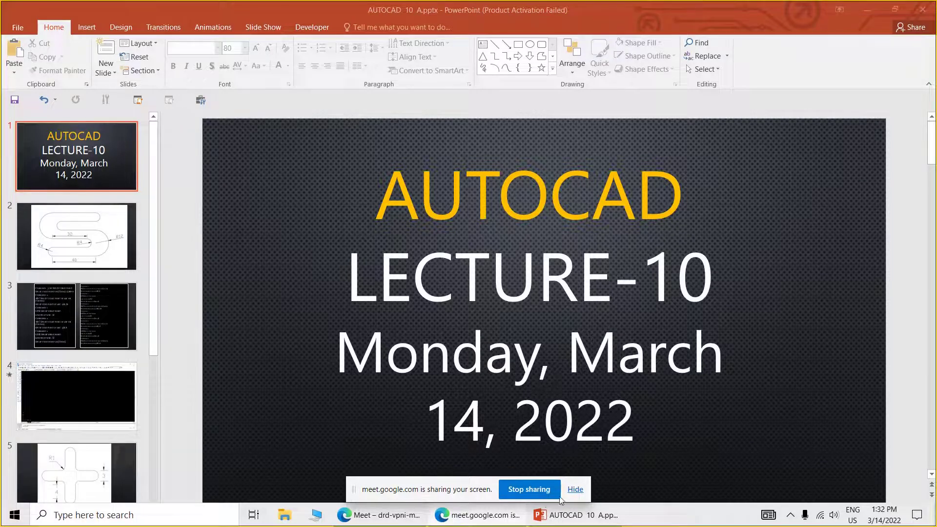
left_click(575, 489)
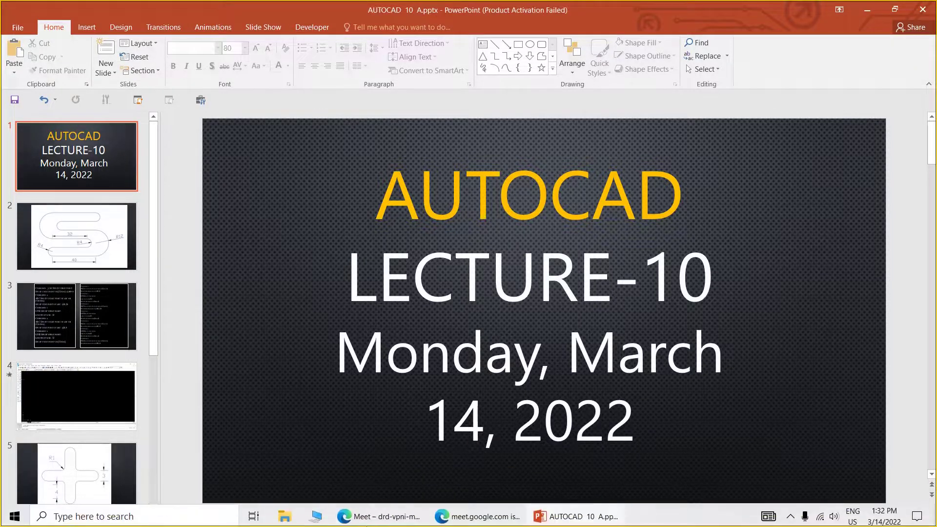
left_click(379, 518)
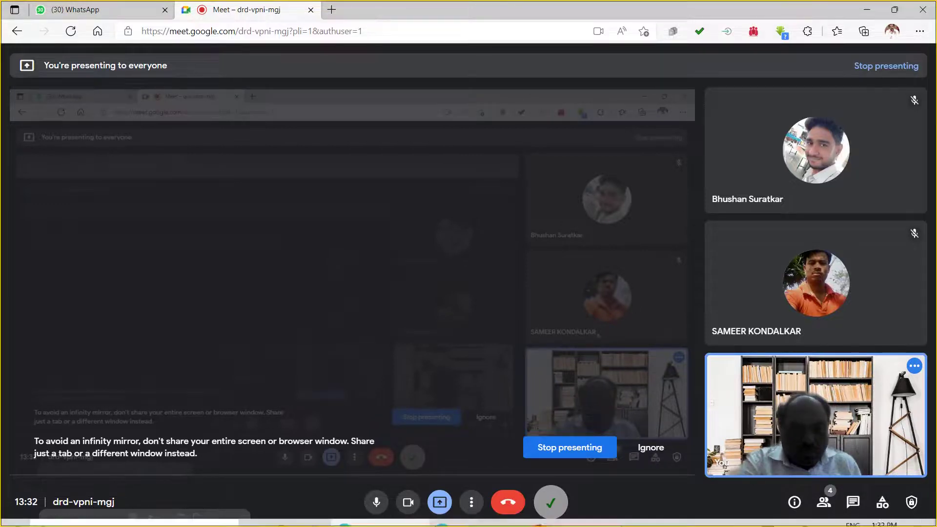
Step: Run the AUTOCAD 10 A slide show full screen from the AUTOCAD LECTURE-10 title slide
left_click(566, 523)
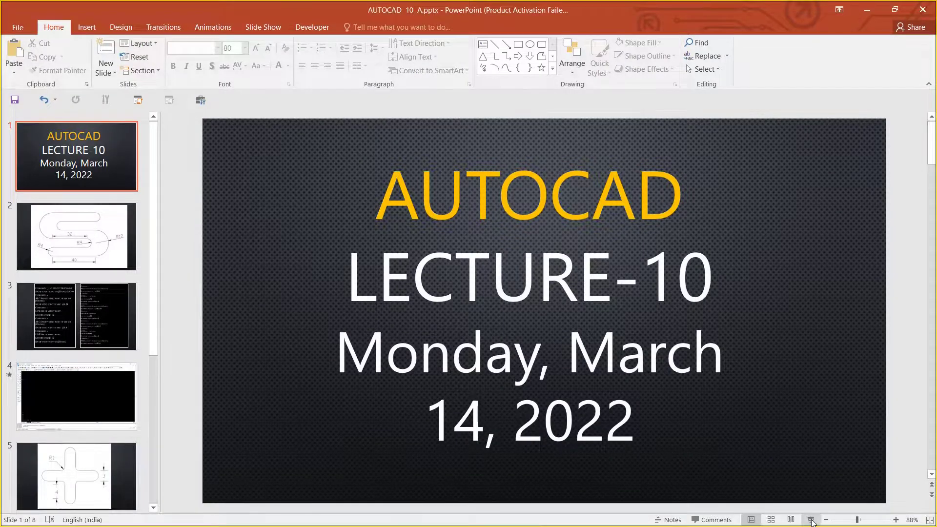
left_click(811, 521)
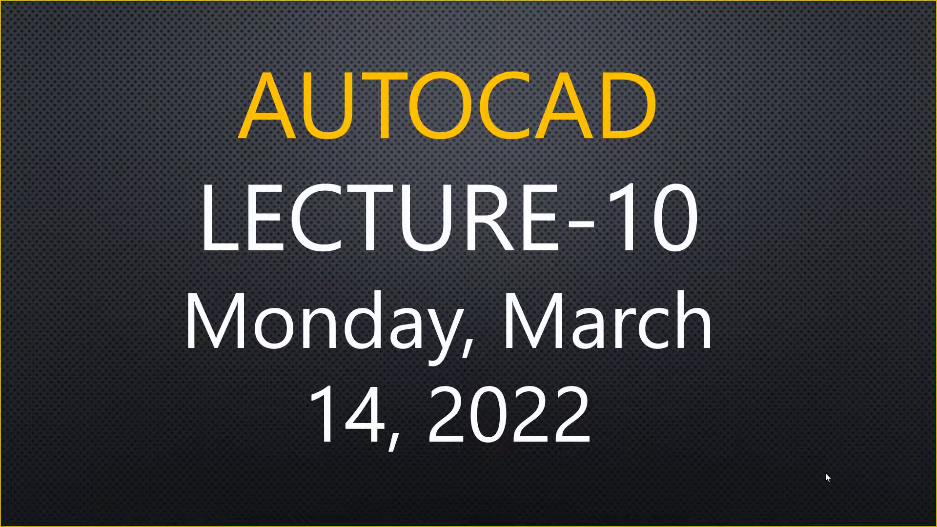
key("Escape")
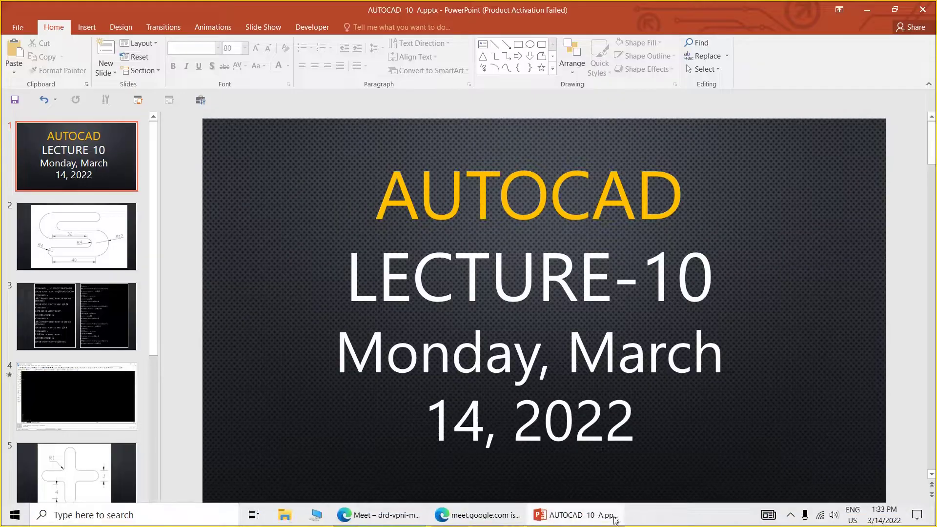
left_click(491, 516)
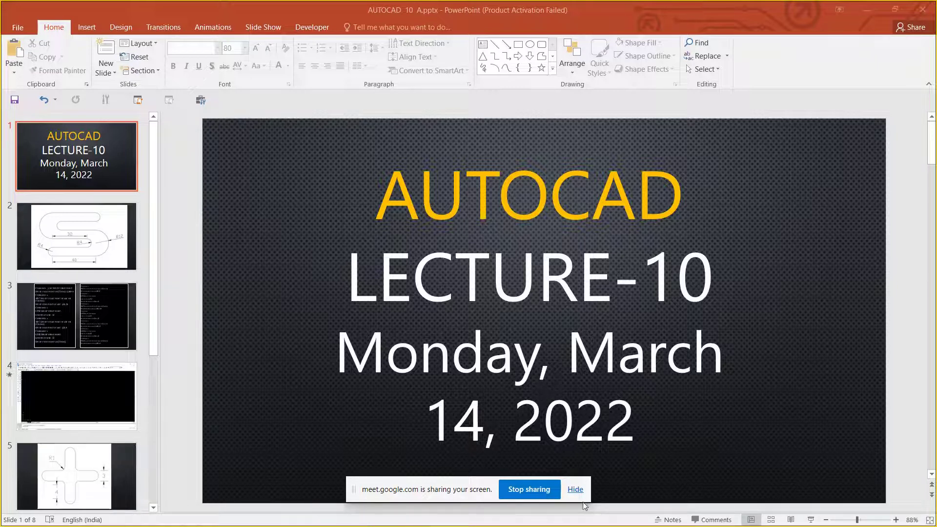
left_click(571, 489)
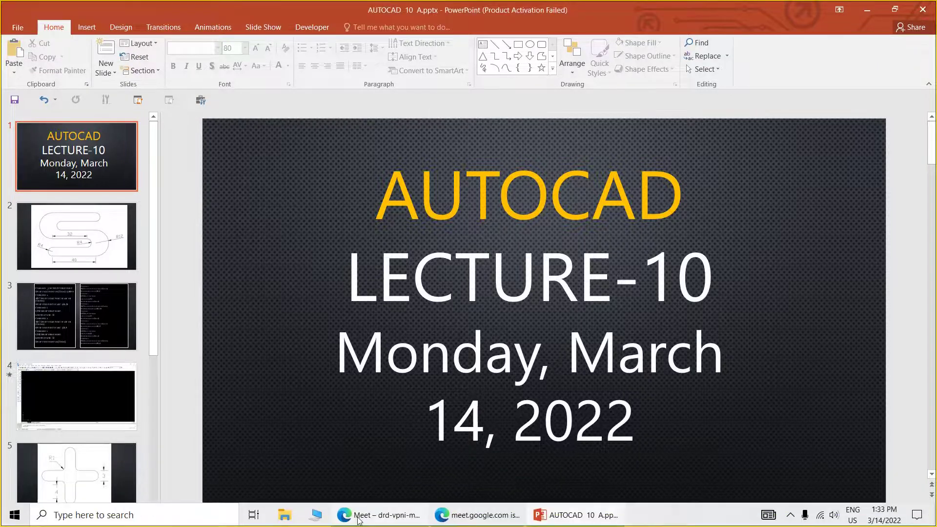
left_click(371, 516)
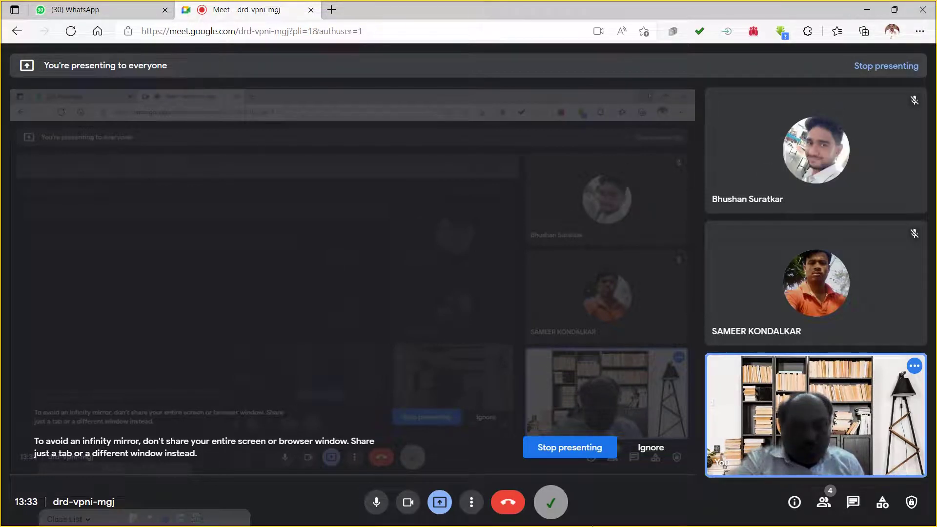
left_click(540, 517)
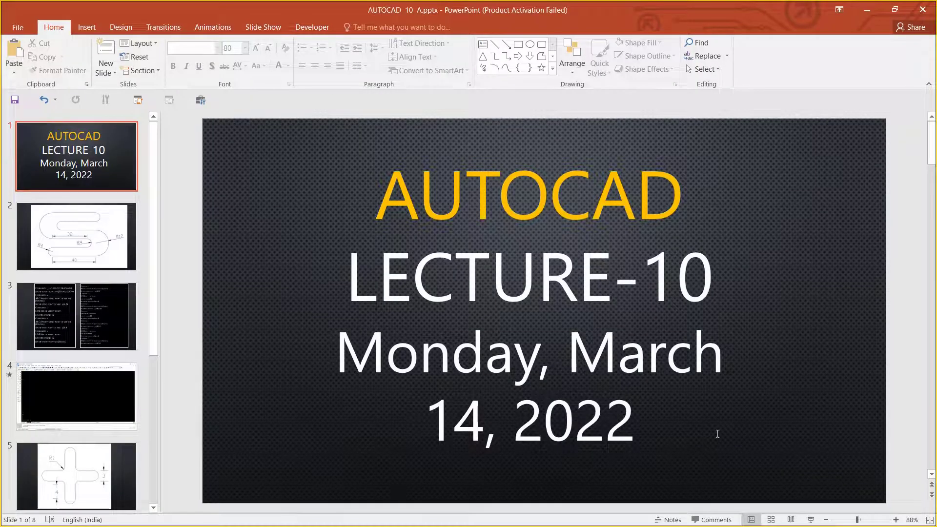
left_click(814, 521)
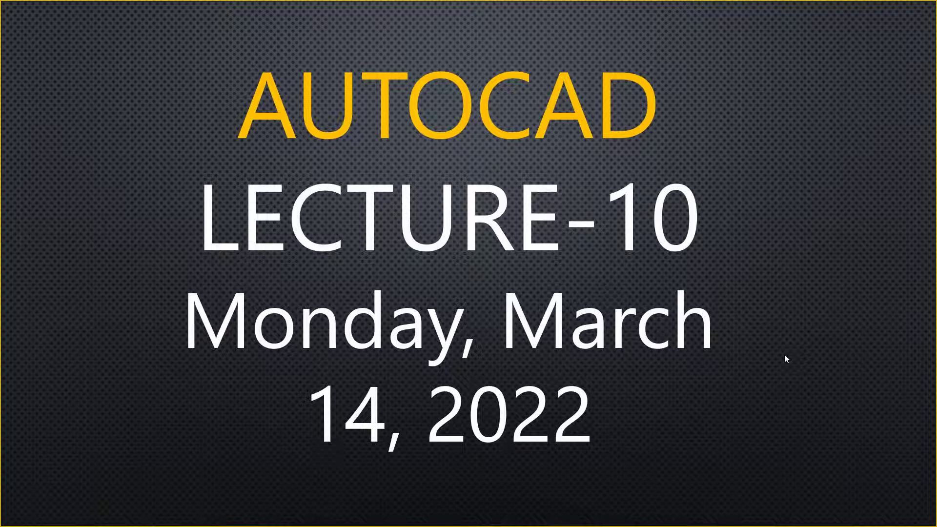
Step: Advance the slide show to slide 2, the dimensioned S-shaped drawing exercise
left_click(784, 355)
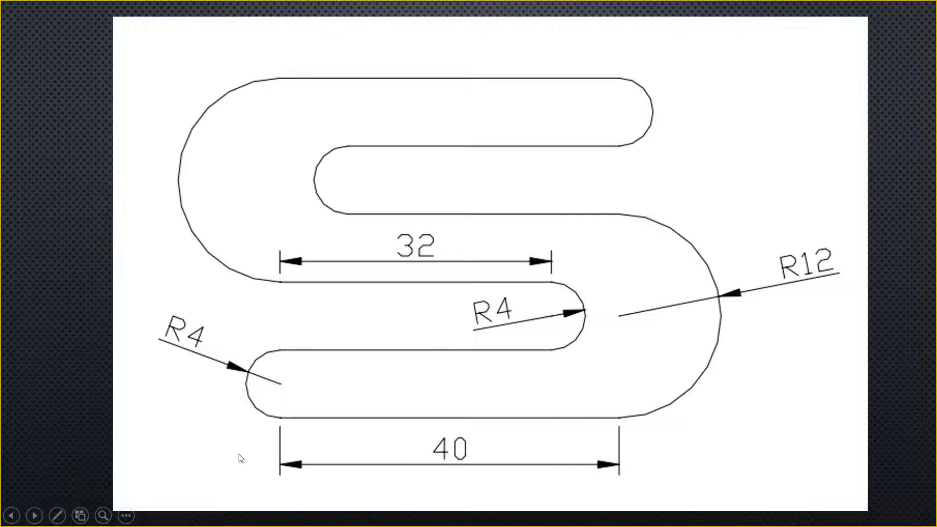
Step: End the slide show, hide the screen-sharing notice, and bring the Google Meet call forward
key("Escape")
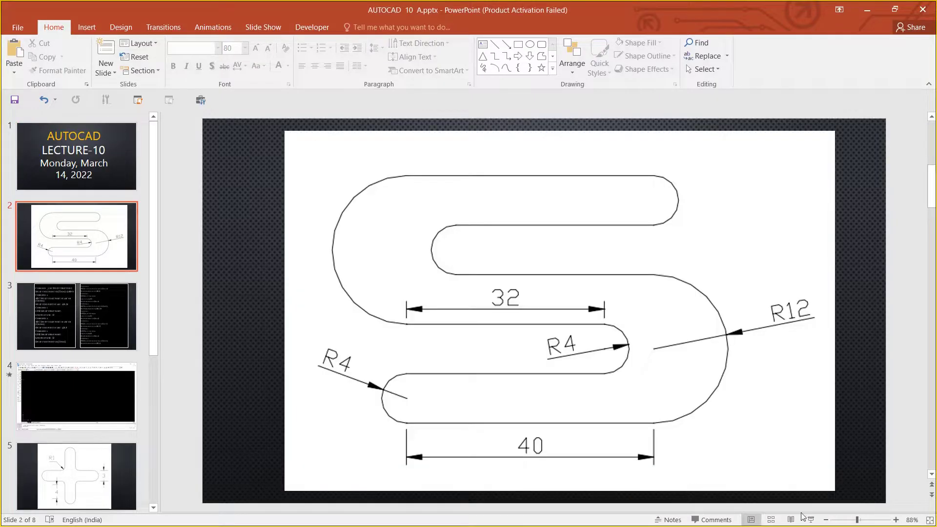
left_click(477, 516)
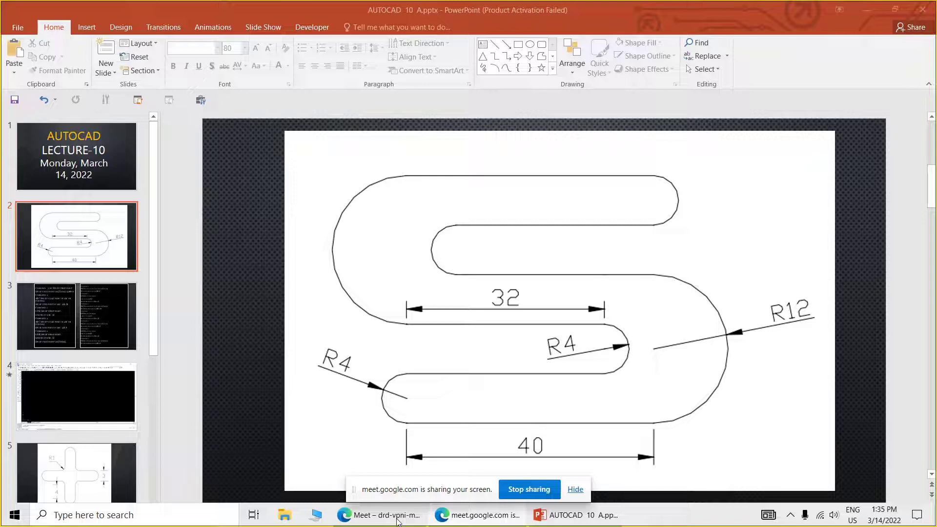
left_click(572, 492)
left_click(380, 519)
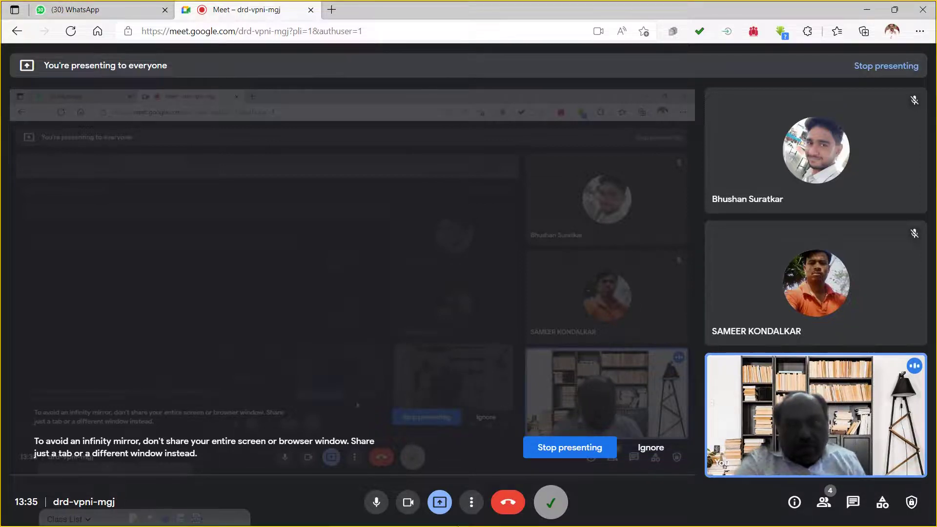
mouse_move(575, 515)
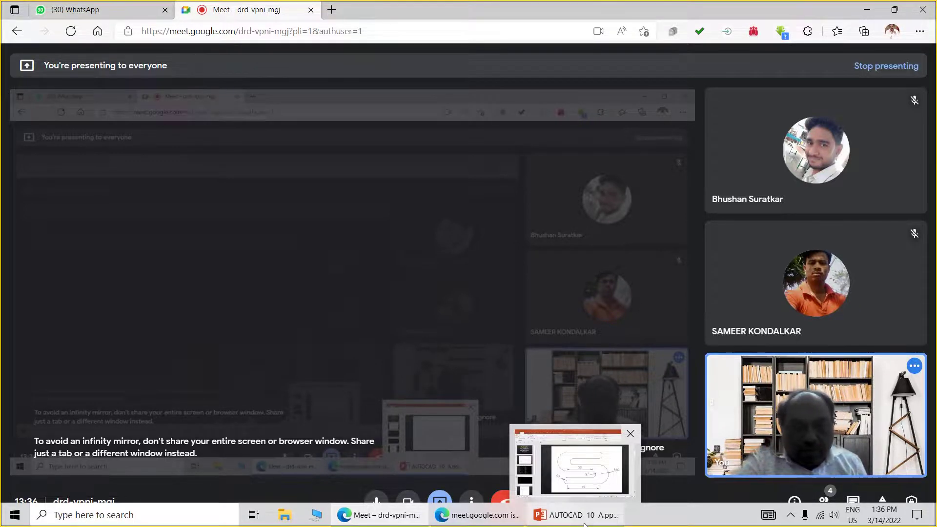
Step: Bring the AUTOCAD 10 A presentation back to the front on slide 2
left_click(584, 523)
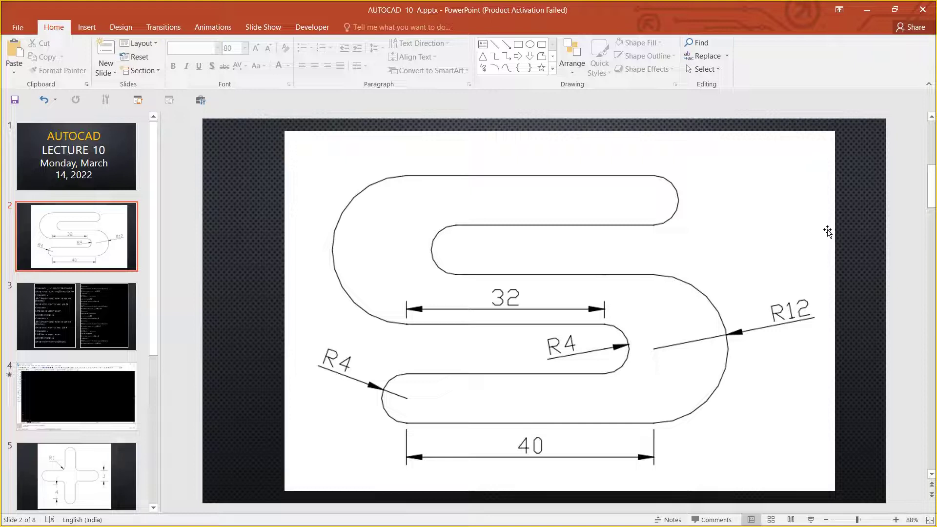
Step: Start the slide show on slide 2 with the dimensioned S-shaped drawing
left_click(811, 517)
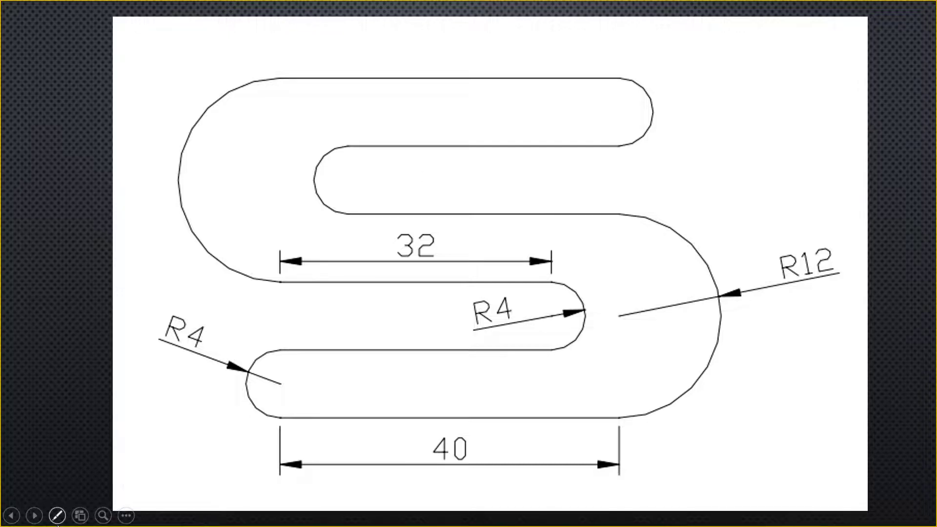
Step: Switch to red pen ink and mark the S outline's starting point
left_click(57, 516)
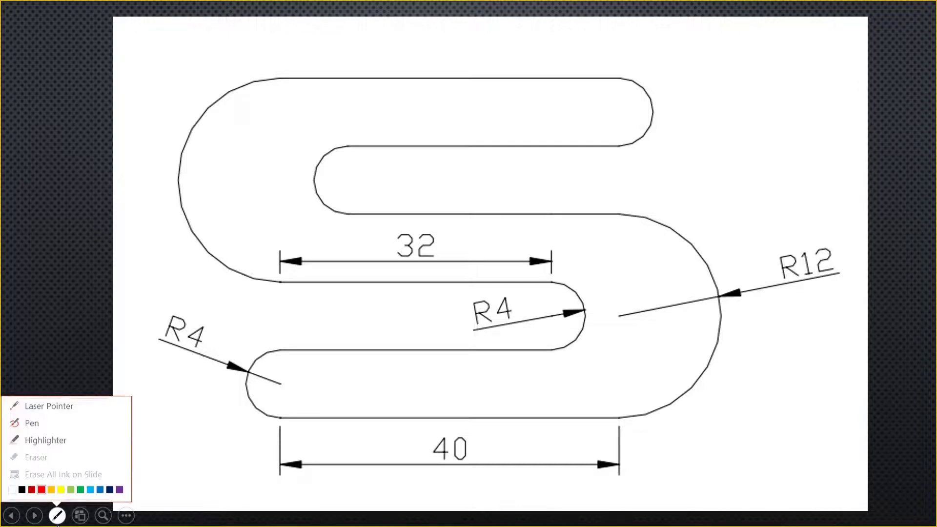
left_click(32, 486)
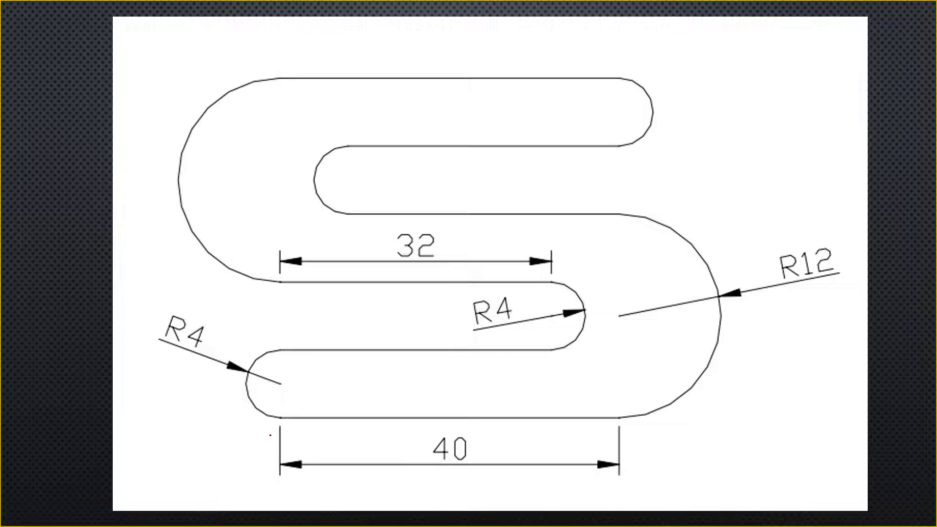
mouse_move(270, 427)
left_mouse_down()
mouse_move(254, 441)
mouse_move(267, 443)
mouse_move(281, 419)
left_mouse_up()
Step: Draw red direction arrows along the 40 edge and around the R12 and upper bends, then advance to the command slide
mouse_move(304, 405)
left_mouse_down()
mouse_move(468, 397)
mouse_move(456, 407)
left_mouse_up()
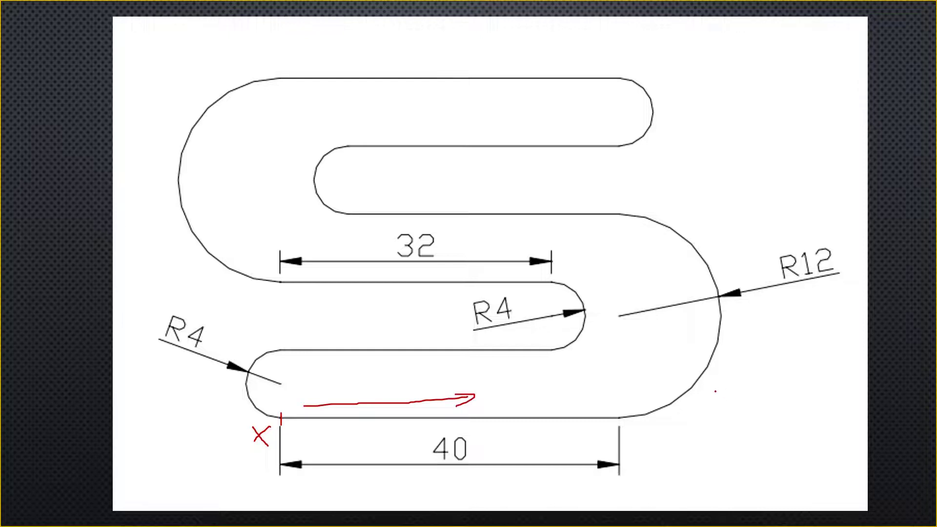
mouse_move(715, 391)
left_mouse_down()
mouse_move(743, 361)
mouse_move(742, 331)
mouse_move(753, 345)
mouse_move(738, 346)
left_mouse_up()
left_click_drag(514, 199, 571, 196)
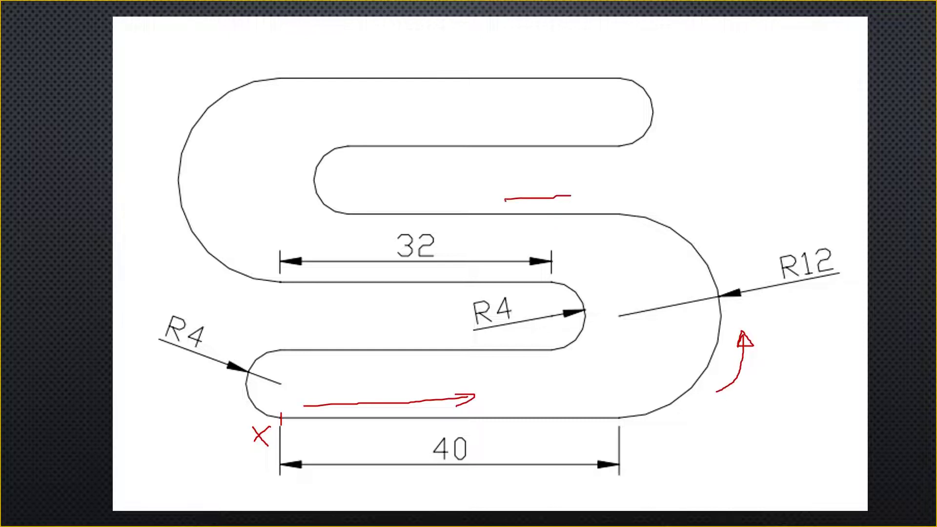
mouse_move(512, 192)
left_mouse_down()
mouse_move(499, 200)
mouse_move(517, 211)
left_mouse_up()
mouse_move(367, 200)
left_mouse_down()
mouse_move(354, 174)
mouse_move(375, 172)
left_mouse_up()
mouse_move(648, 148)
left_mouse_down()
mouse_move(678, 110)
mouse_move(676, 119)
left_mouse_up()
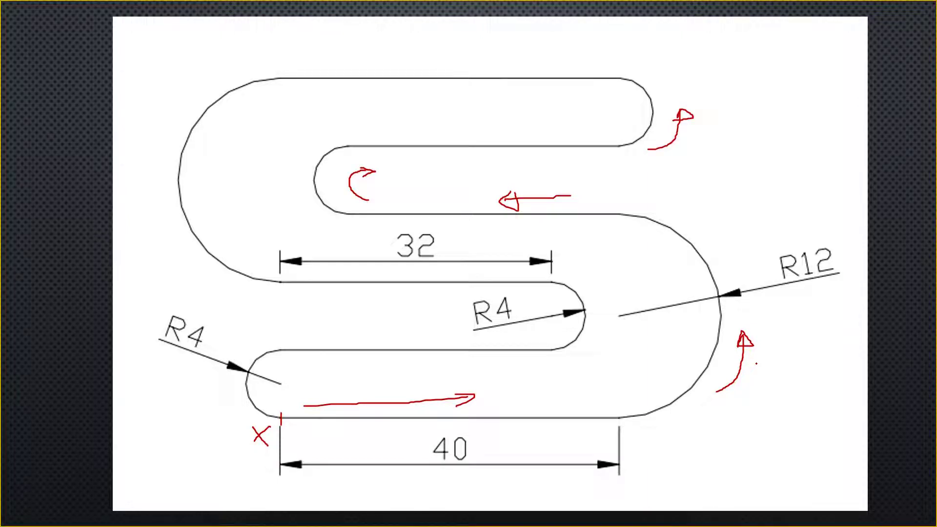
key("Right")
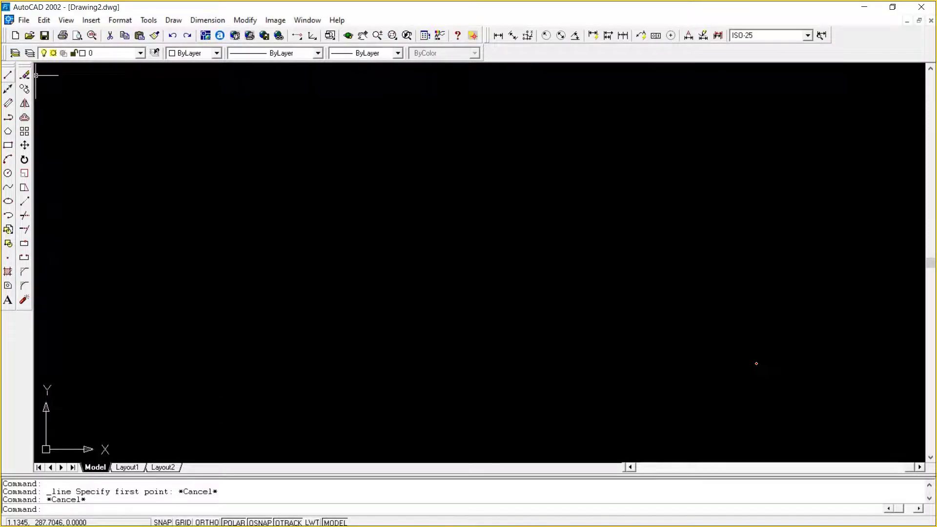
left_click(7, 74)
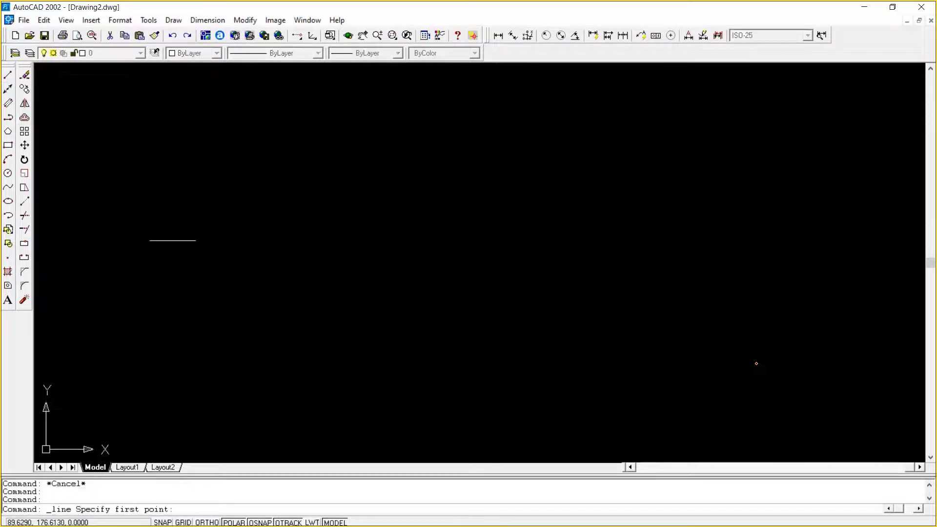
left_click(267, 393)
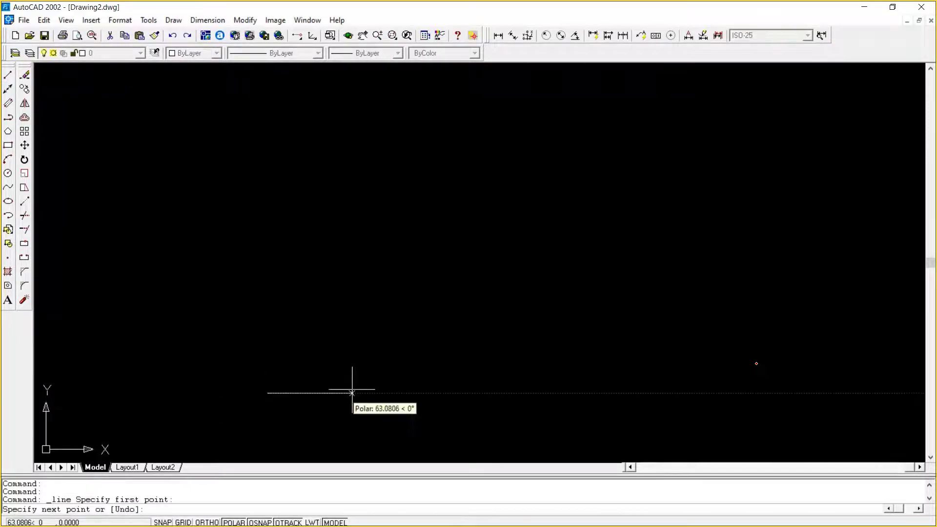
type("@")
type("40")
type("<0")
key("Return")
Step: Zoom to extents, then zoom out and pan so the line sits lower mid-screen
key("Return")
type("z")
key("Return")
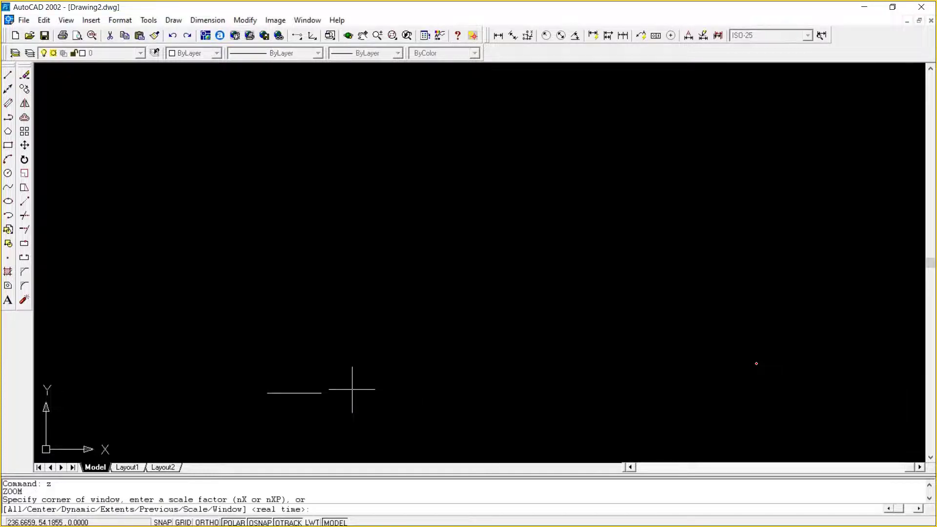
type("e")
key("Return")
key("Return")
key("Return")
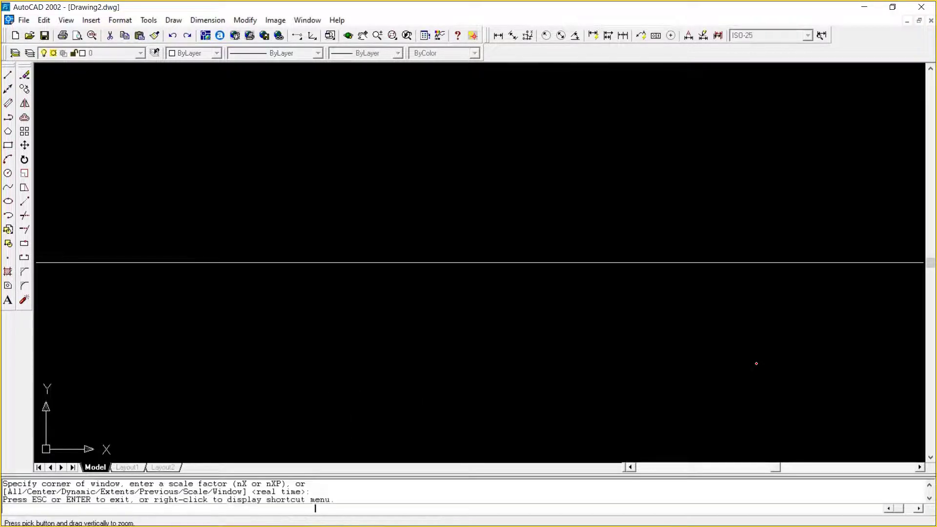
left_click_drag(512, 254, 511, 340)
right_click(511, 339)
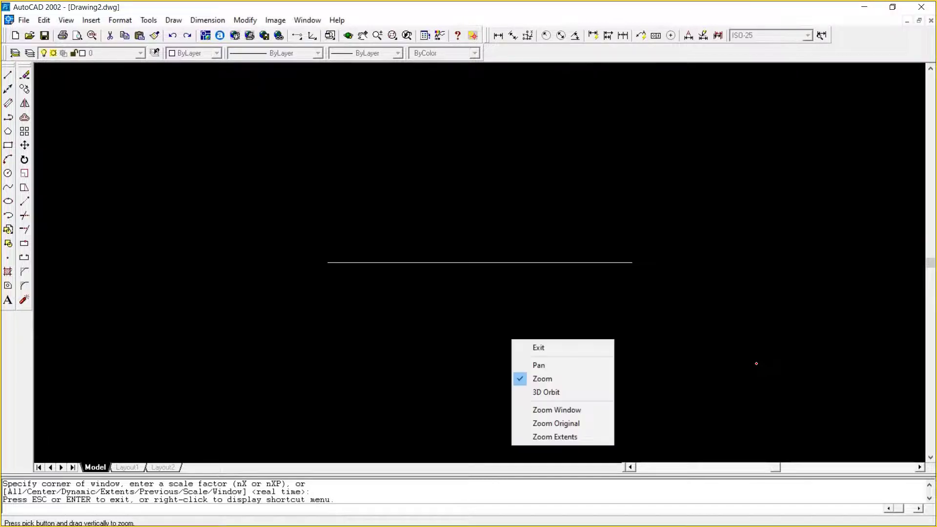
left_click(538, 365)
left_click_drag(607, 254, 566, 379)
right_click(566, 379)
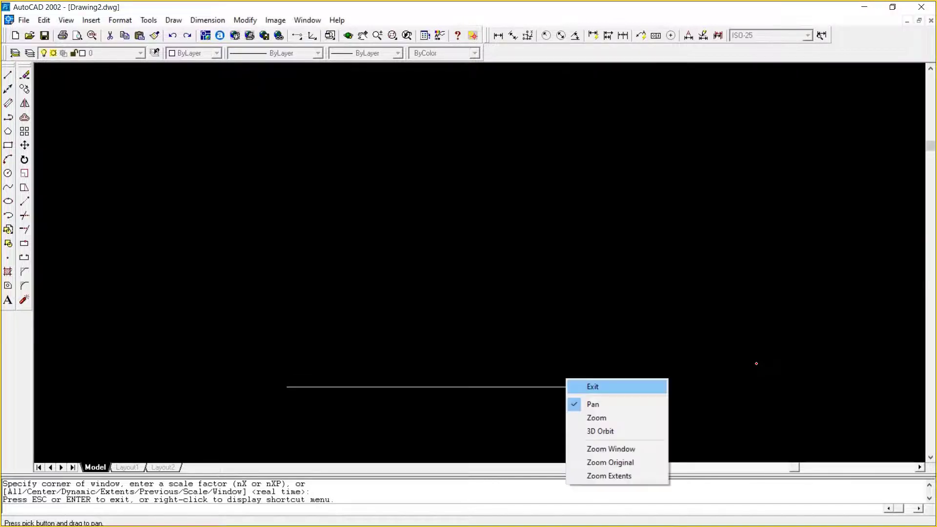
left_click(593, 387)
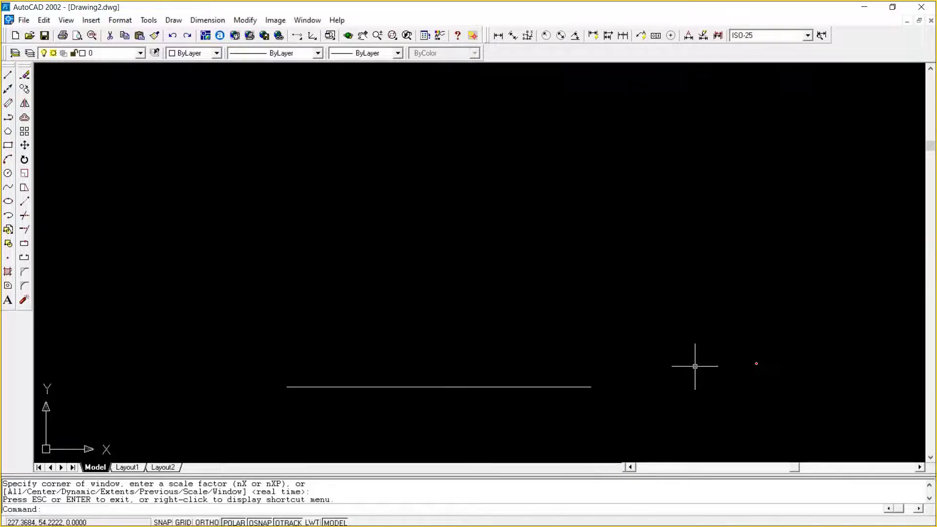
Step: Add a 24-unit tangent semicircular arc to @0,24 and compare with the reference image
type("a")
key("Return")
key("Return")
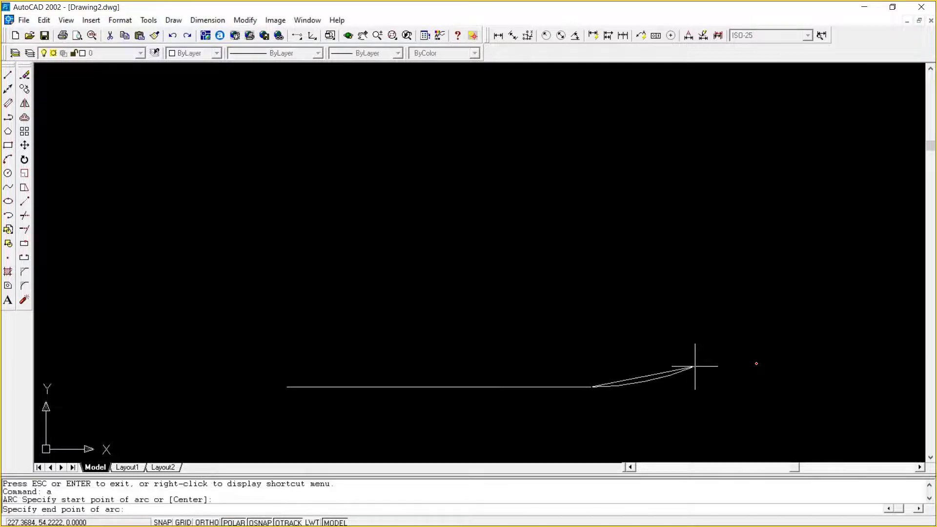
type("@0,24")
key("Return")
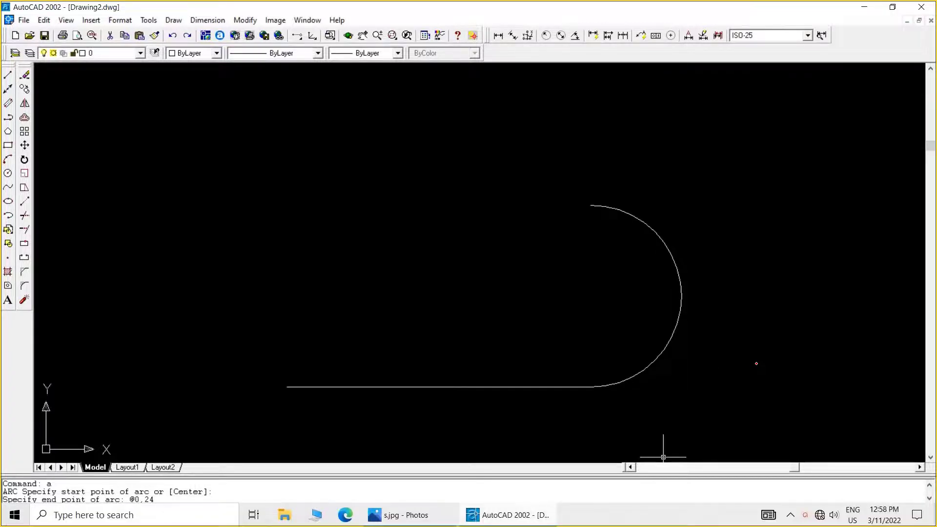
left_click(422, 515)
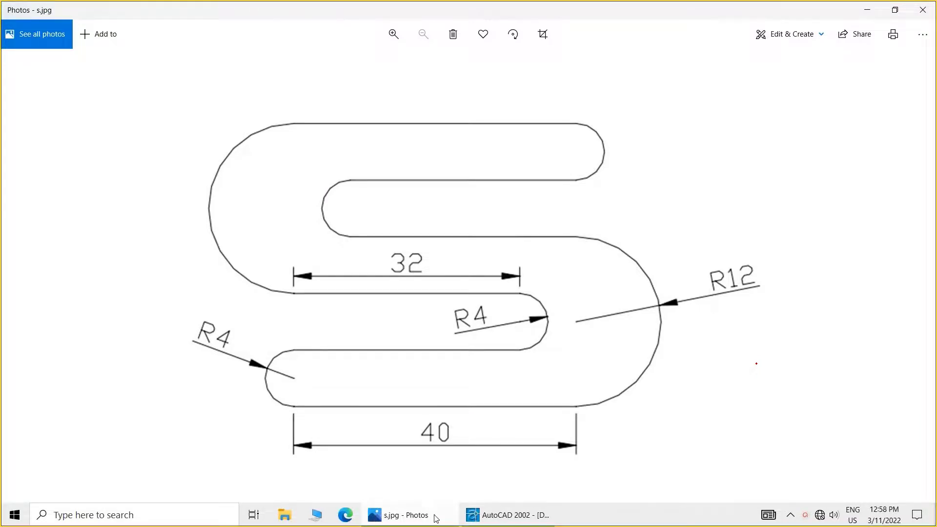
left_click(512, 517)
Step: Continue with a 32-unit line and a small arc ending at @0,8
type("l")
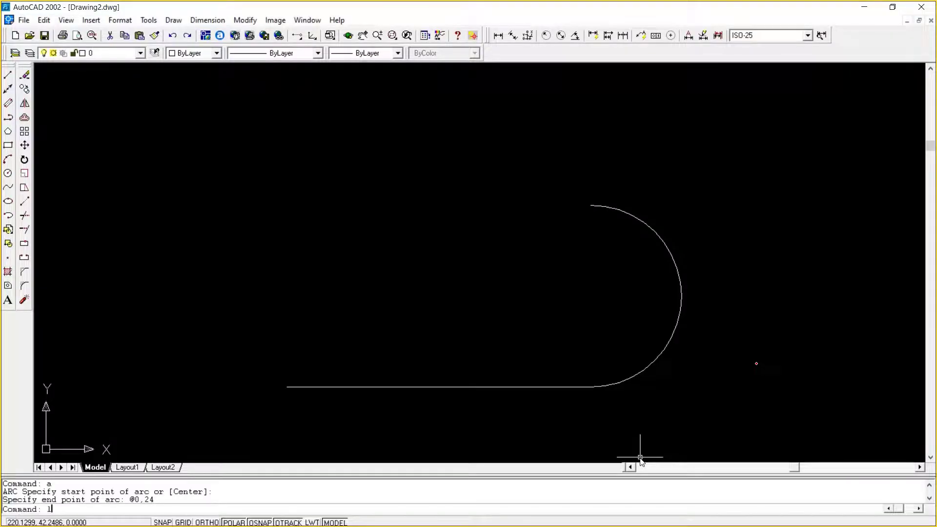
key("Return")
key("Return")
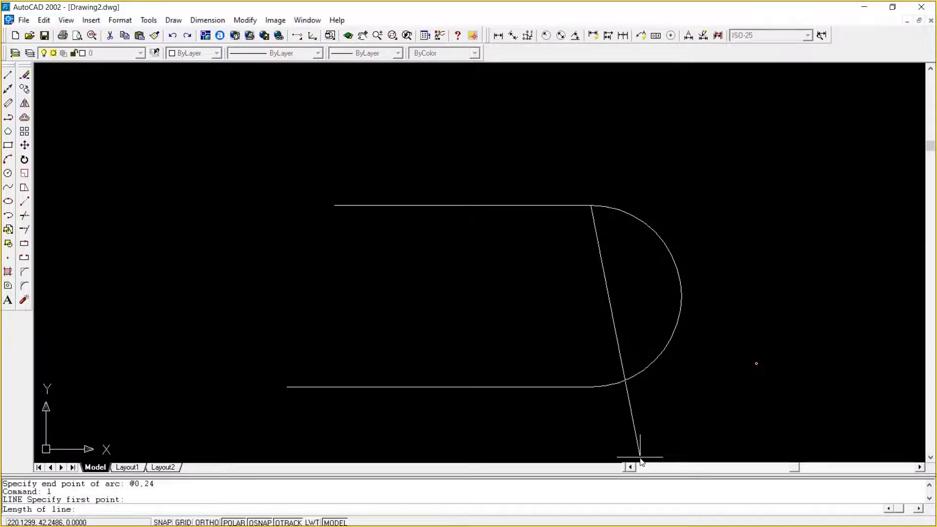
type("32")
key("Return")
key("Return")
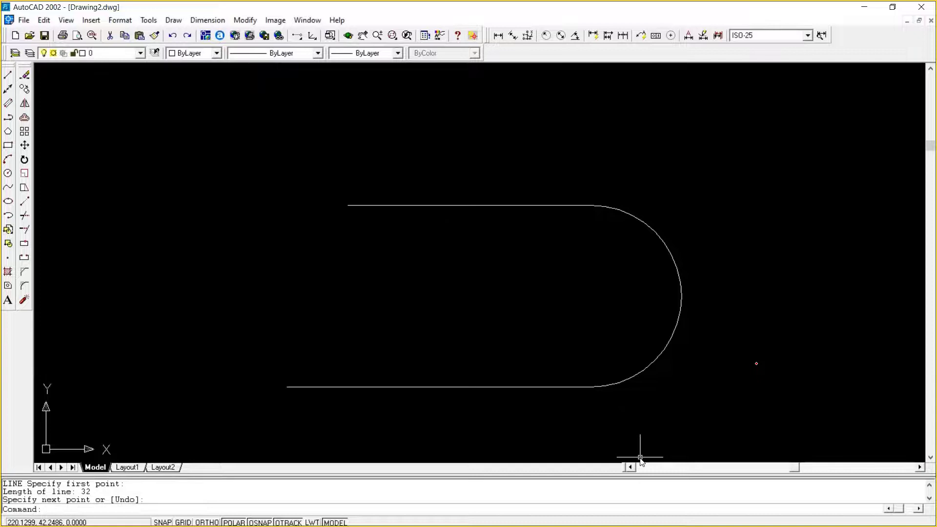
type("@")
key("Escape")
type("a")
key("Return")
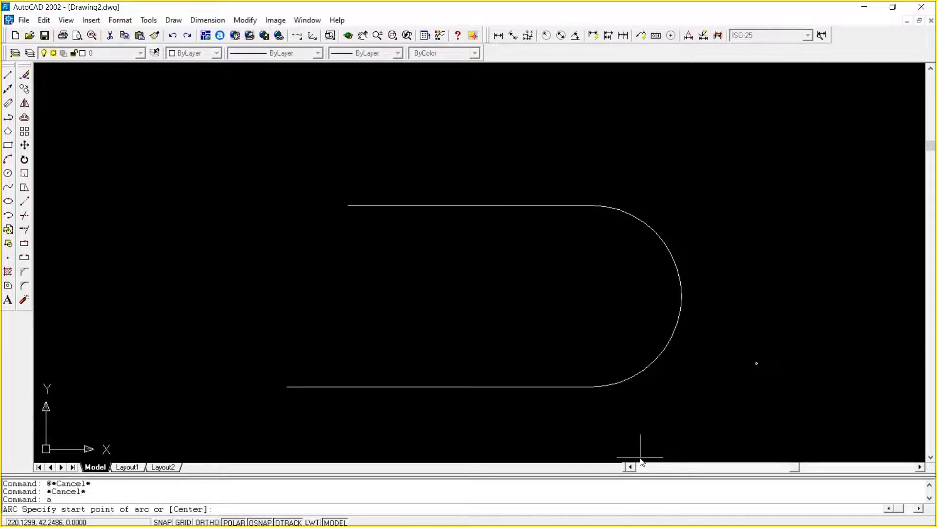
key("Return")
type("@0")
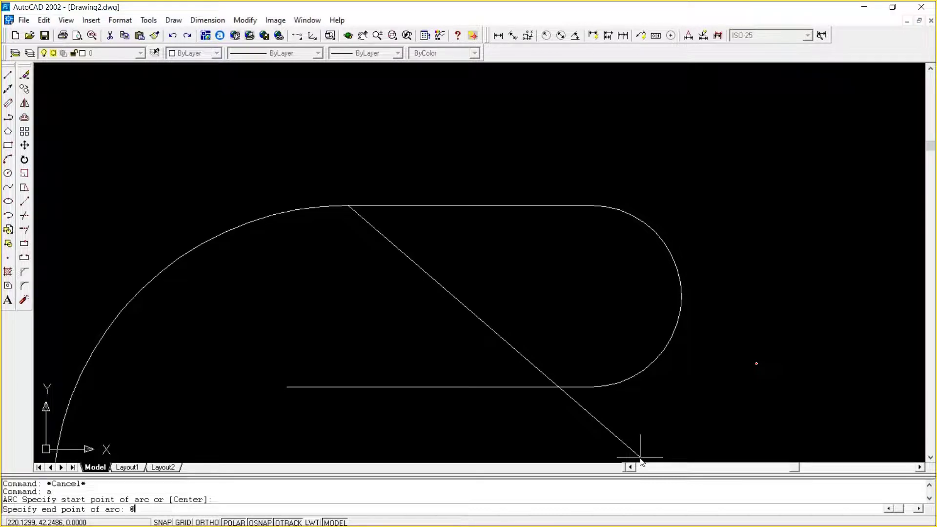
type(",8")
key("Return")
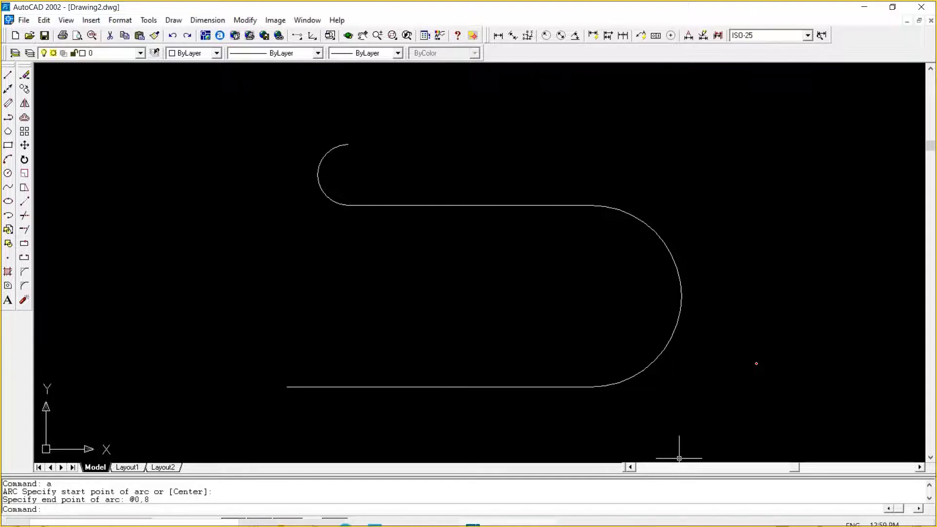
mouse_move(506, 514)
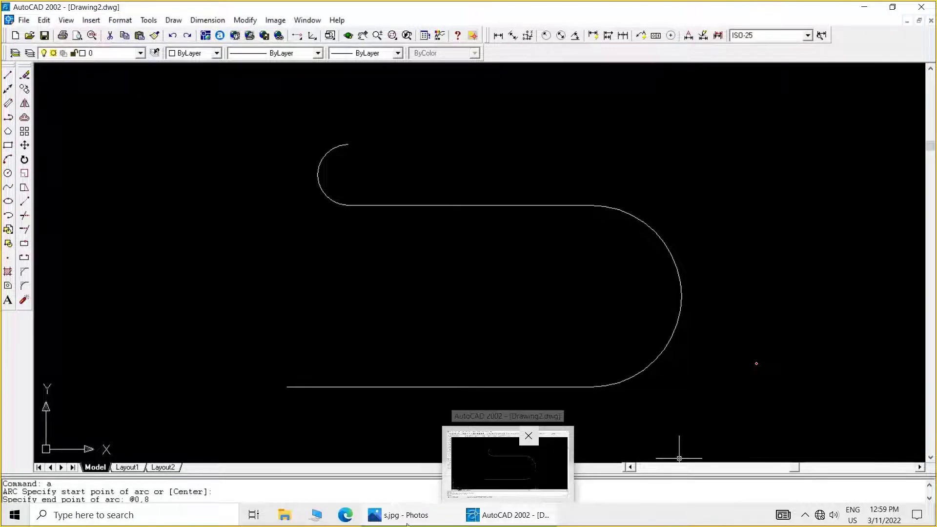
Step: Check the reference, then draw a second 32-unit line continuing from the arc
left_click(407, 521)
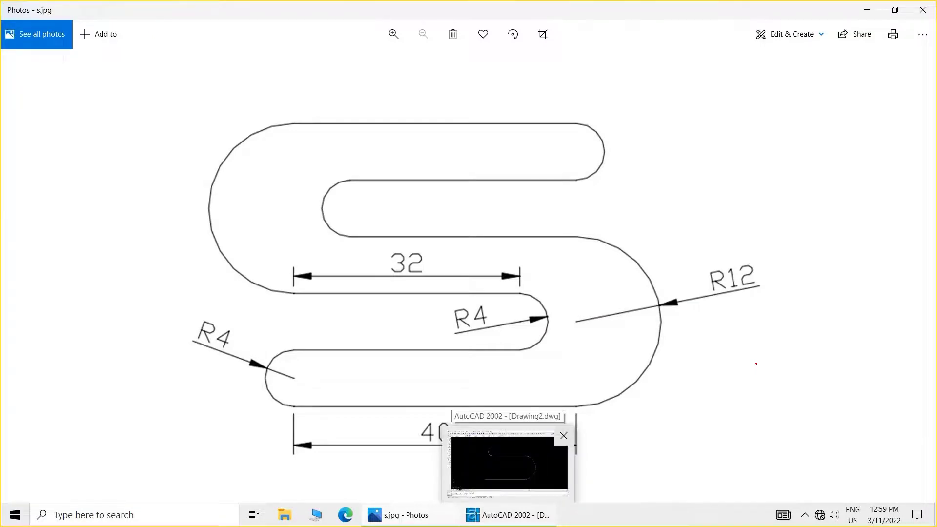
left_click(552, 459)
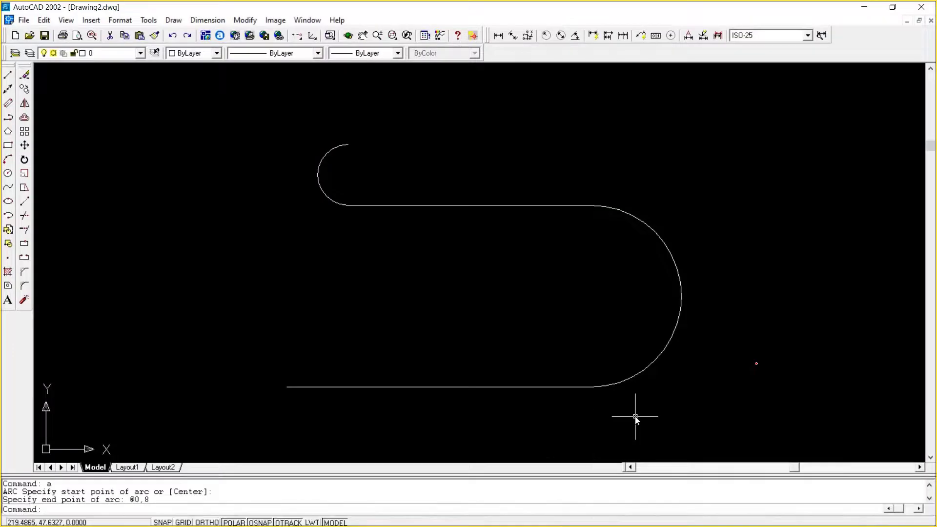
type("l")
key("Return")
key("Return")
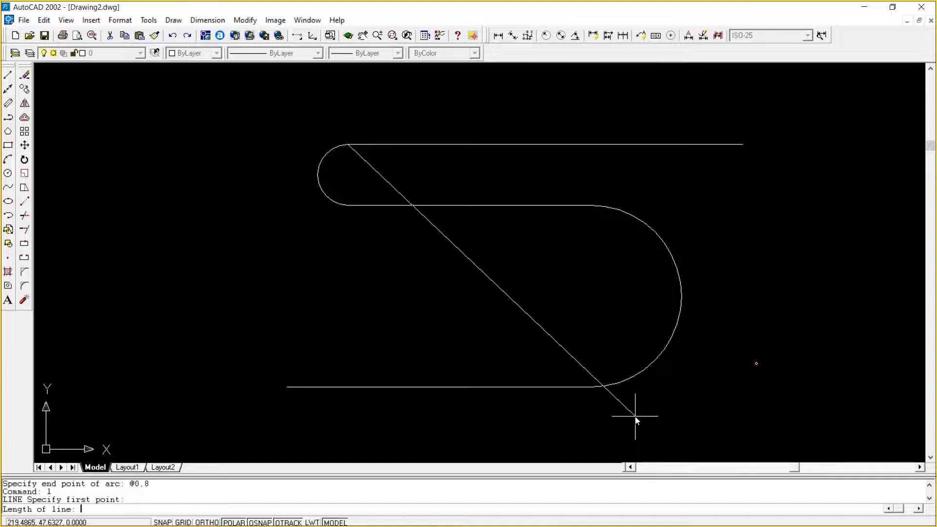
type("32")
key("Return")
Step: Add another small tangent arc ending 8 units up at @0,8
key("Return")
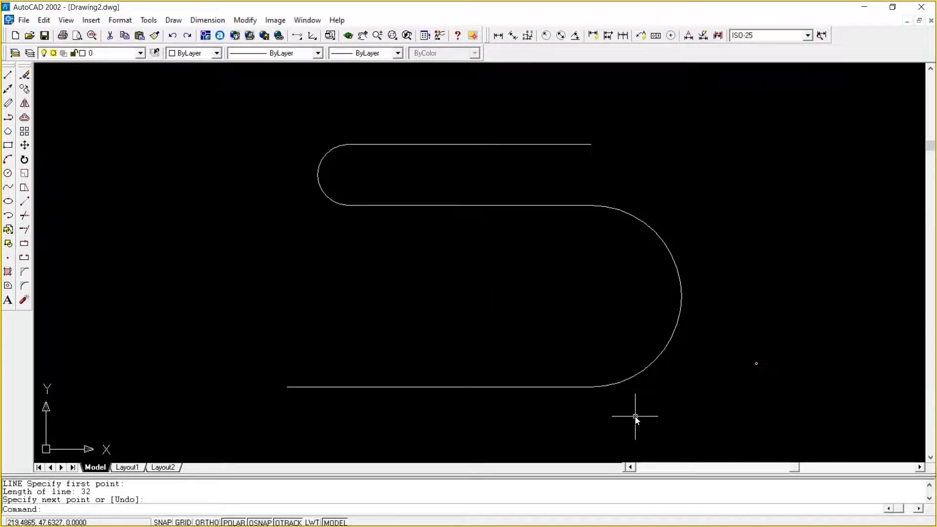
type("a")
key("Return")
key("Return")
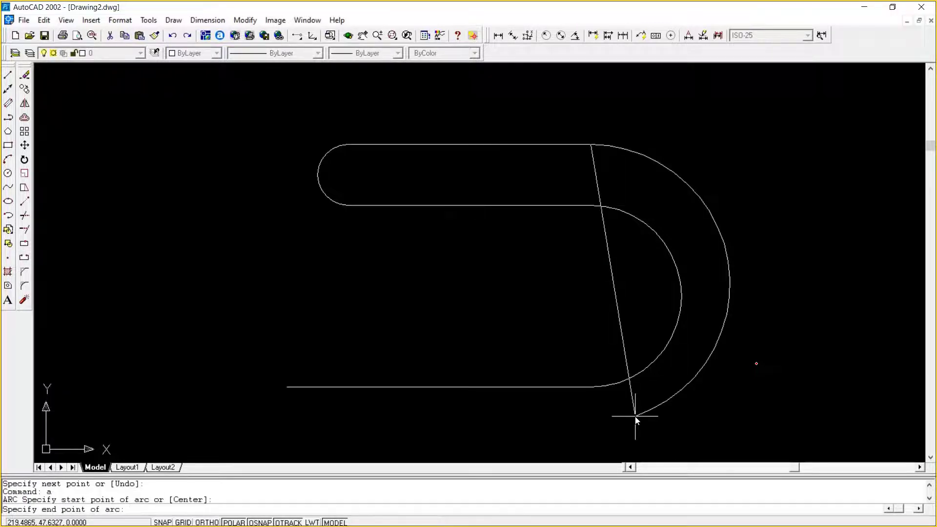
type("@0")
type(",8")
key("Return")
type("l")
key("Return")
key("Return")
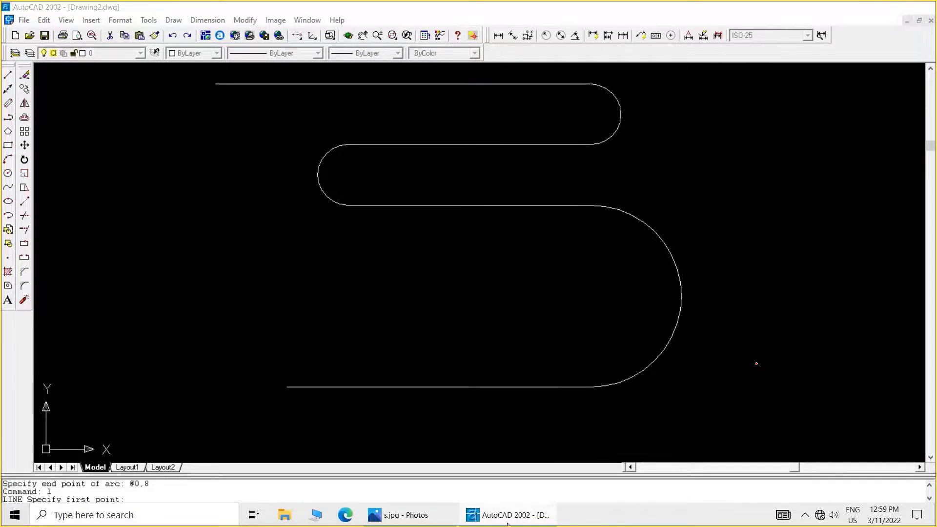
Step: Recheck the reference dimensions and draw the 40-unit top line
left_click(506, 521)
left_click(515, 524)
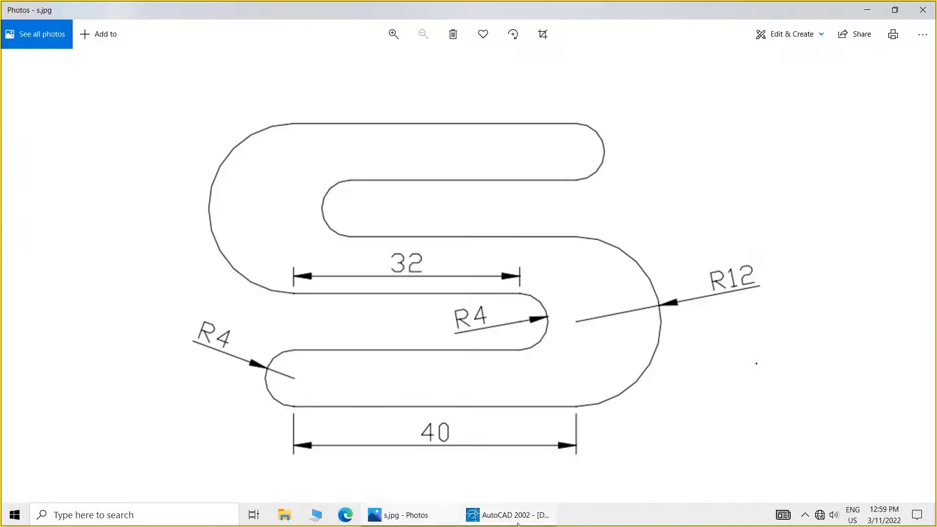
left_click(518, 525)
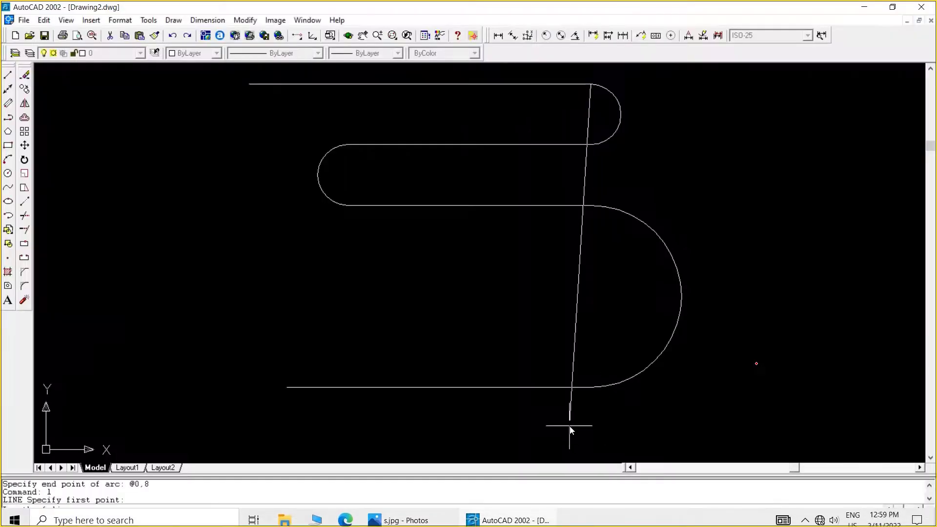
key("Return")
type("40")
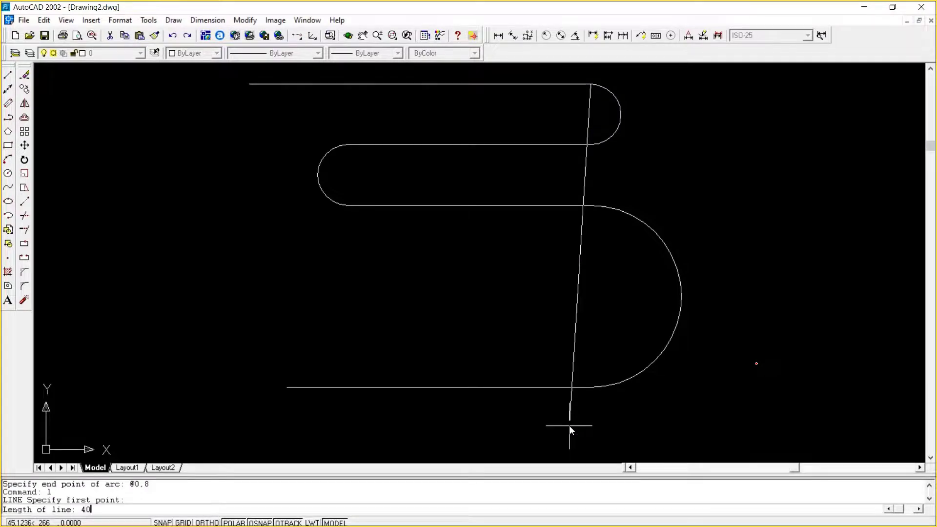
key("Return")
key("Return")
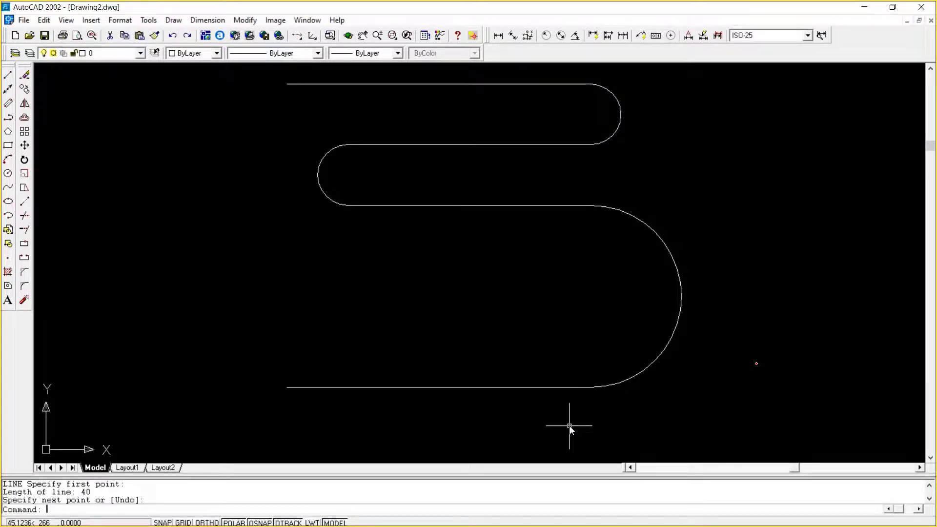
Step: Add the large left bend arc to @0,-24 and a 32-unit line
type("a")
key("Return")
key("Return")
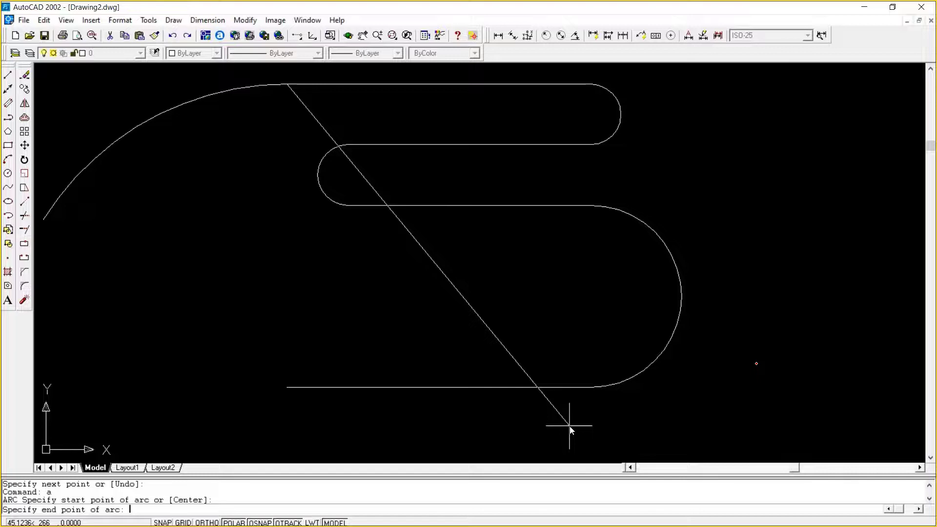
type("@0,")
type("-24")
key("Return")
type("l")
key("Return")
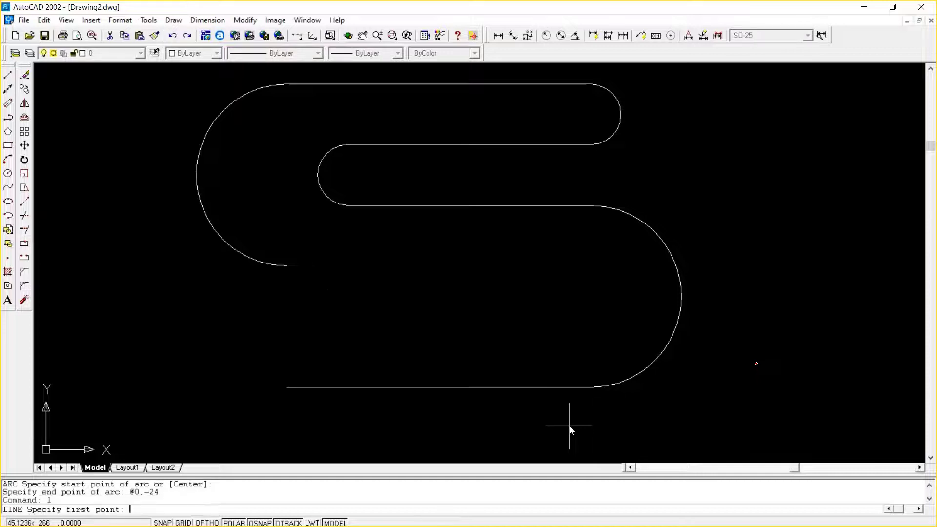
key("Return")
type("32")
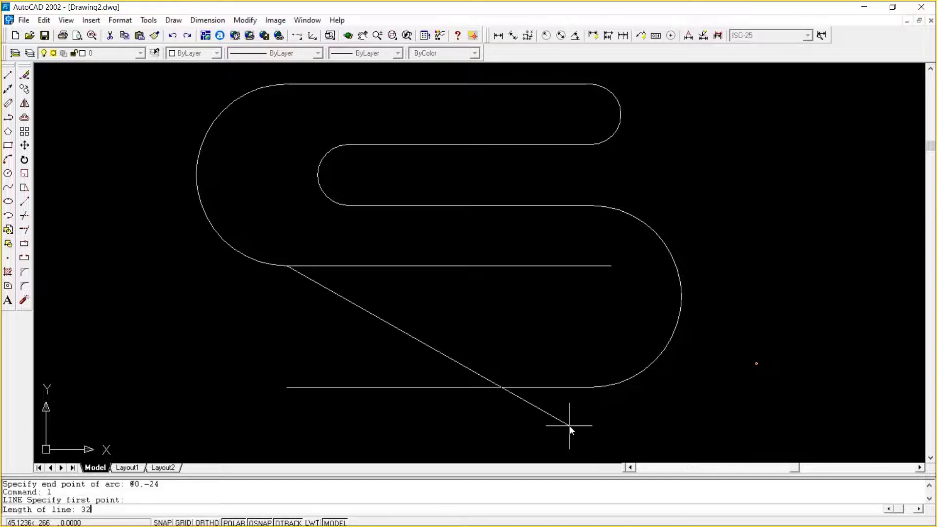
key("Return")
Step: Add a small arc to @0,-8 followed by another 32-unit line
key("Return")
type("a")
key("Return")
key("Return")
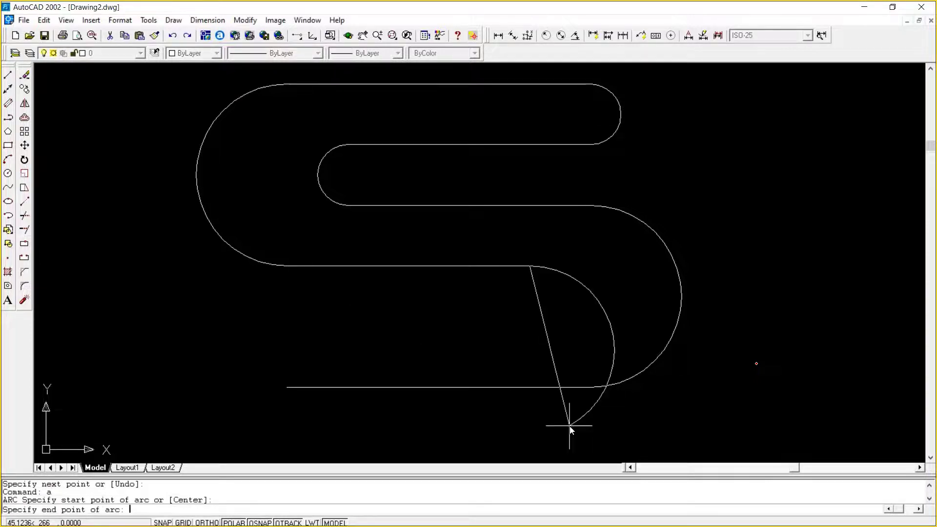
type("@0")
type(",-8")
key("Return")
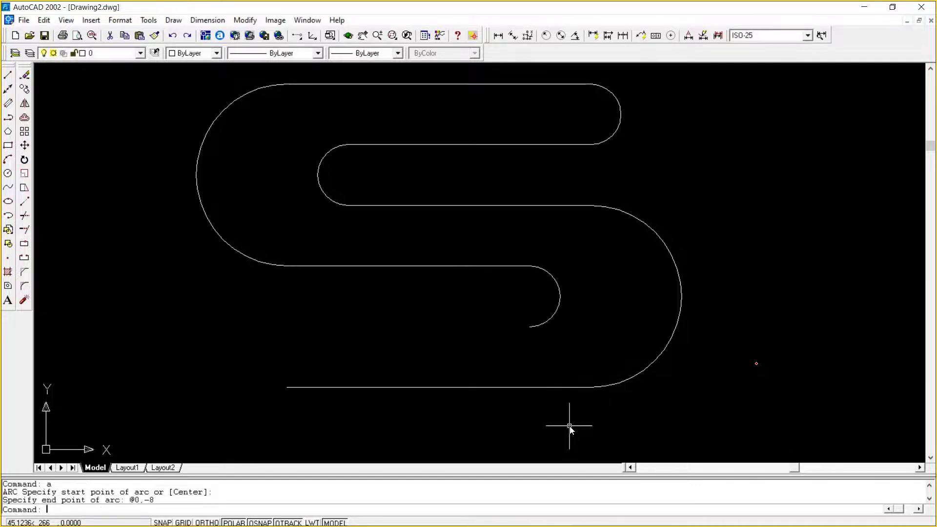
type("l")
key("Return")
key("Return")
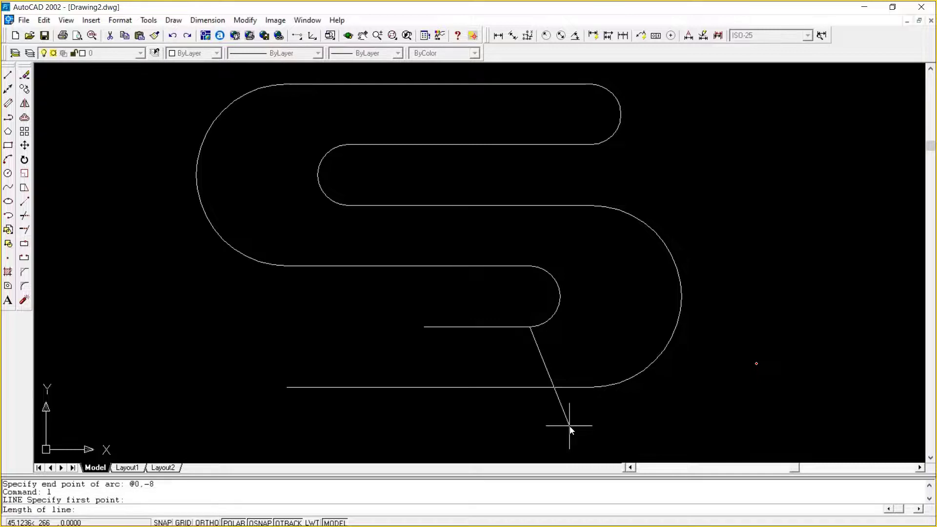
type("32")
key("Return")
key("Return")
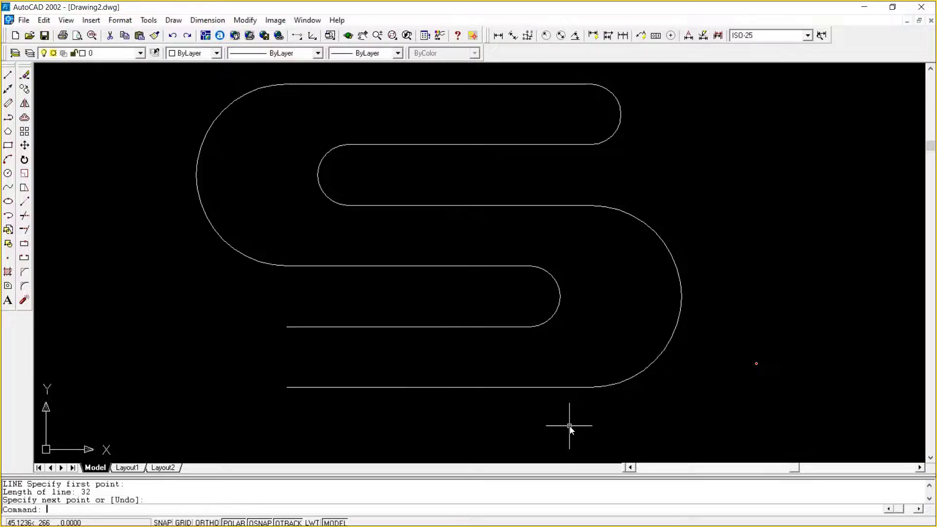
type("a")
key("Return")
Step: Close the profile with a final small arc to @0,-8 onto the bottom edge
key("Return")
type("@")
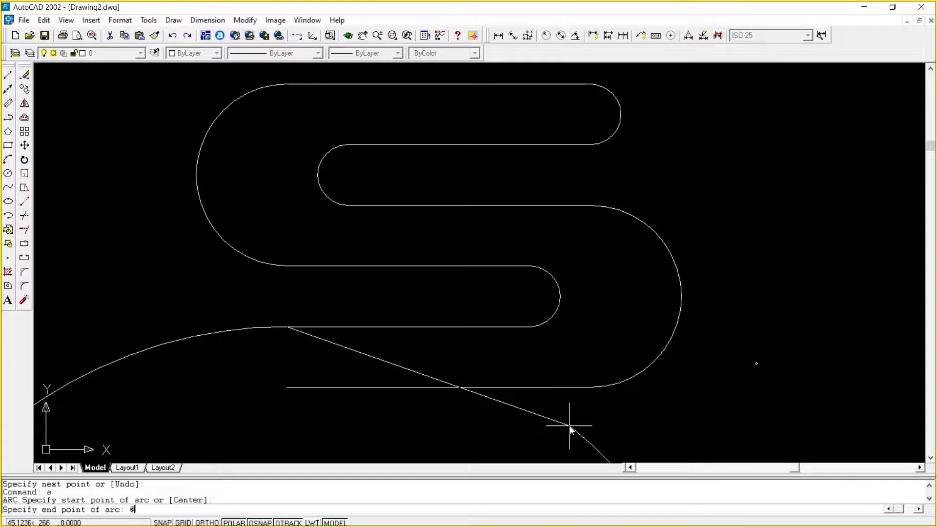
type("0,-")
type("8")
key("Return")
type("ze")
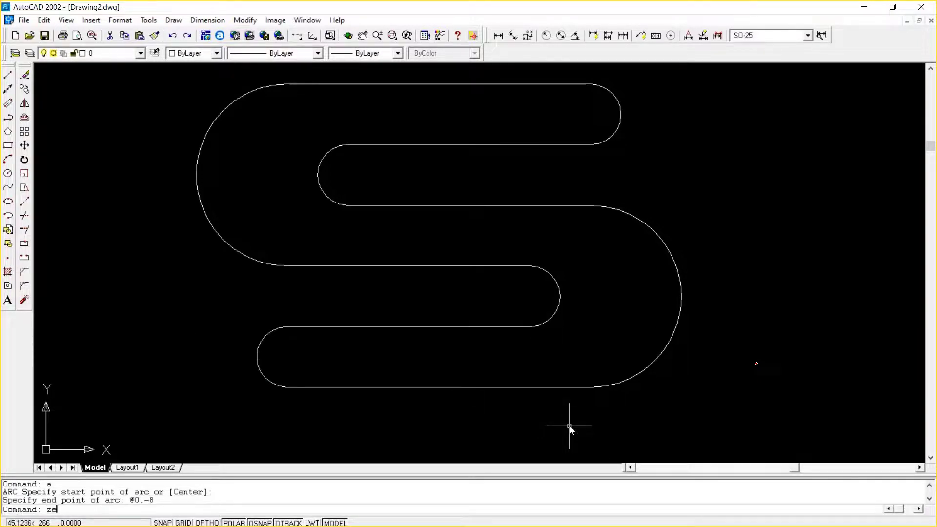
key("Escape")
key("Escape")
type("z")
Step: Zoom to extents and zoom out slightly to frame the whole S profile
key("Return")
type("e")
key("Return")
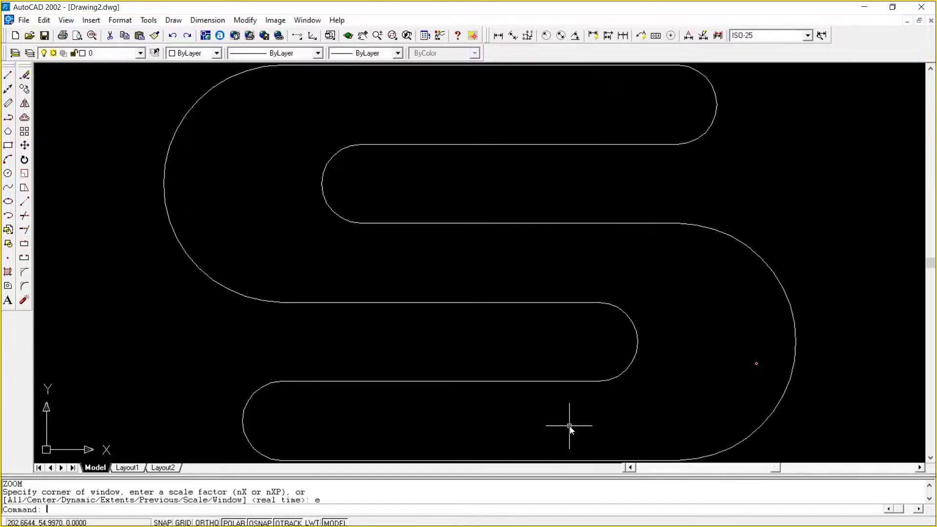
type("z")
key("Return")
key("Return")
left_click_drag(570, 425, 570, 459)
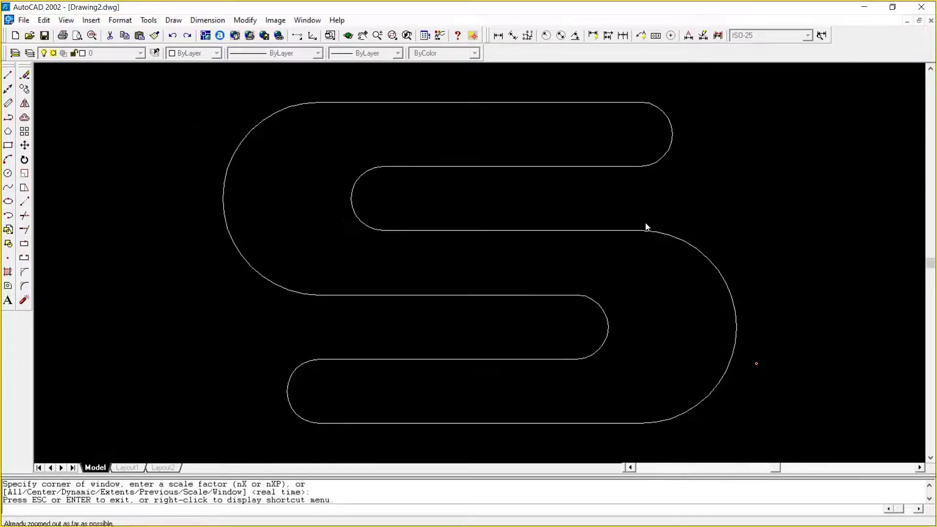
key("Escape")
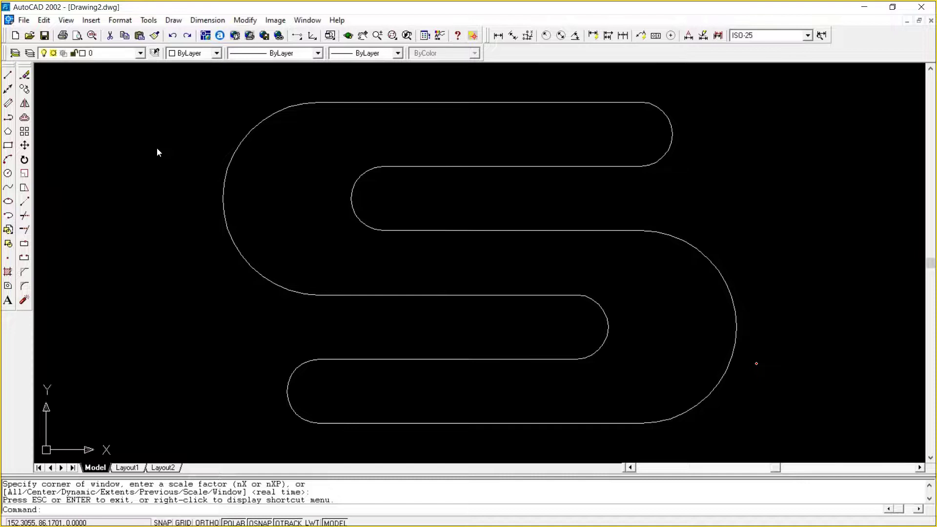
Step: Set layer 0's lineweight to 0.30 mm in the layer settings
left_click(15, 53)
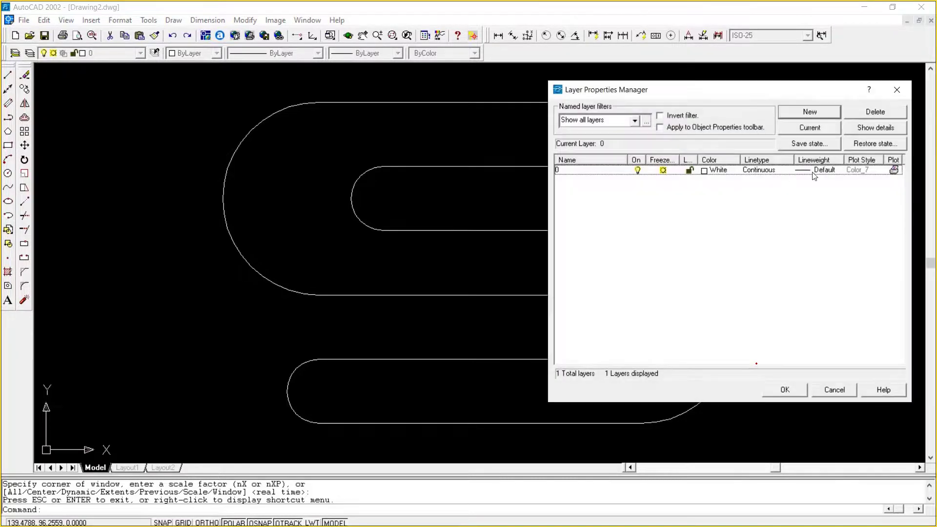
left_click(815, 170)
left_click(438, 274)
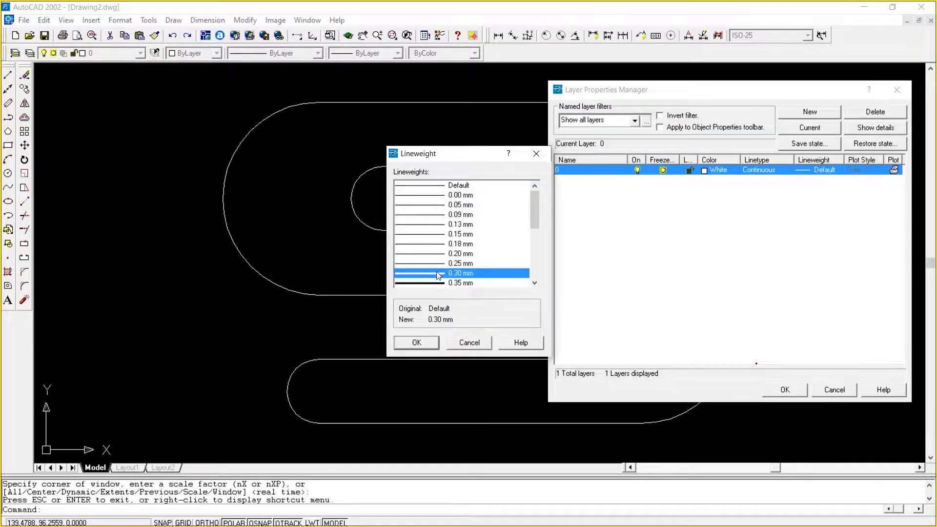
left_click(416, 342)
key("Return")
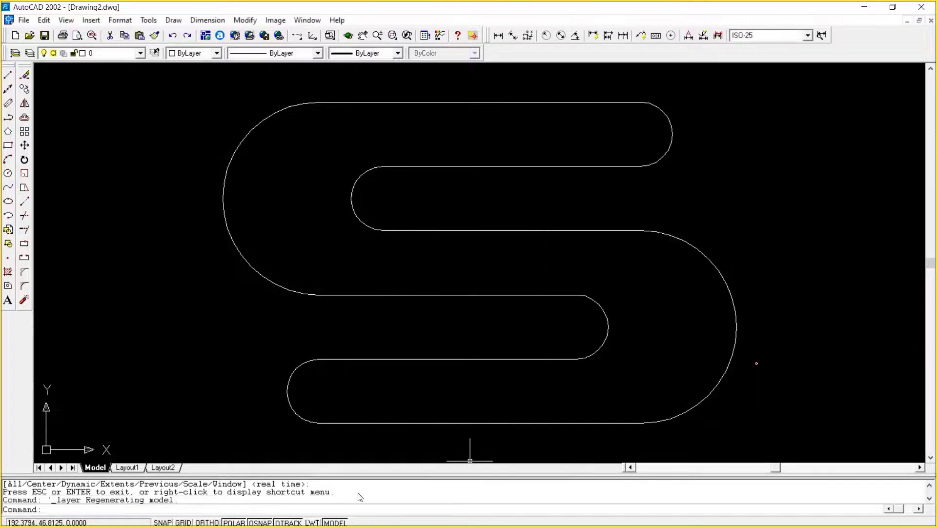
Step: Turn on LWT lineweight display, then switch to the PowerPoint cross exercise slide
left_click(311, 520)
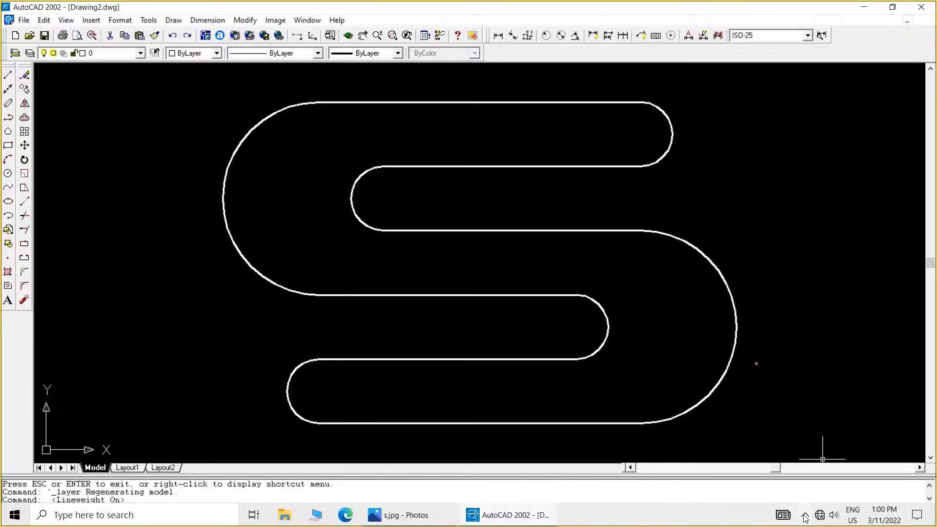
left_click(805, 516)
left_click(805, 491)
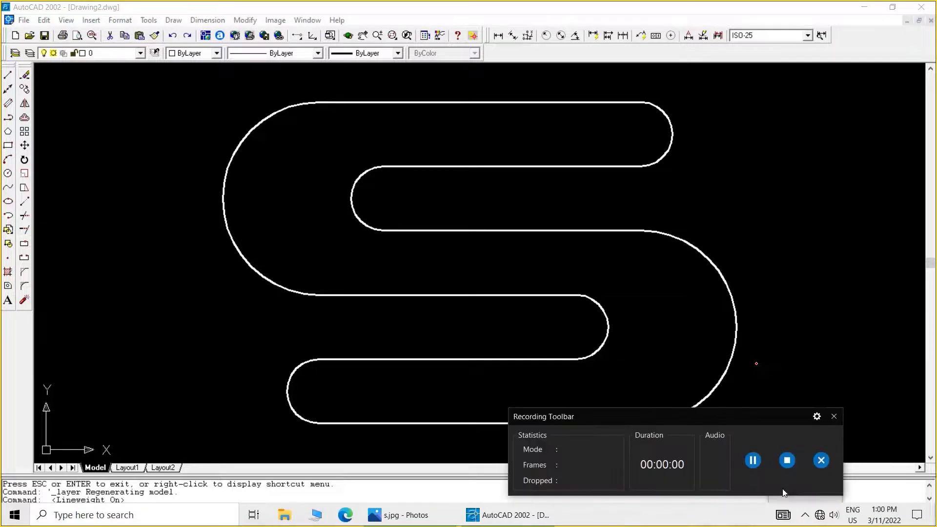
left_click(786, 463)
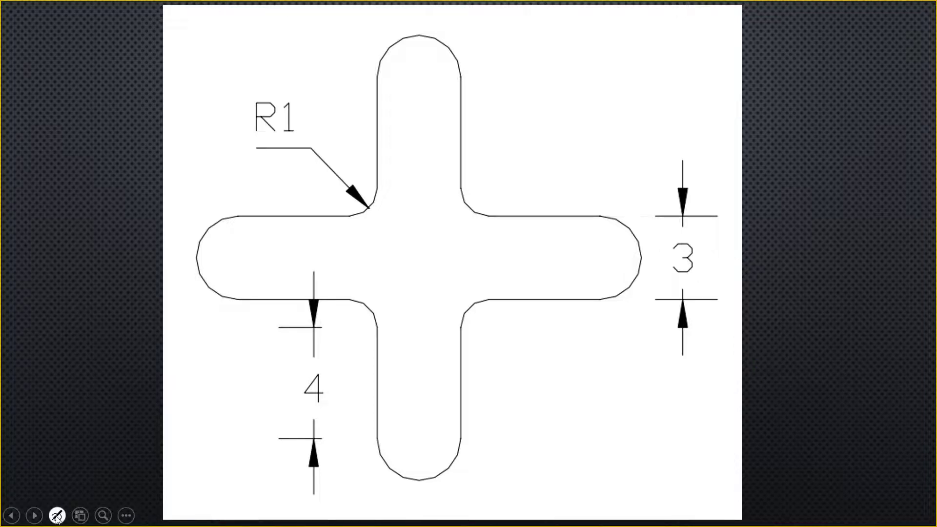
Step: With dark red pen ink, draw arrows along the left, lower and right arm edges
left_click(57, 515)
left_click(31, 487)
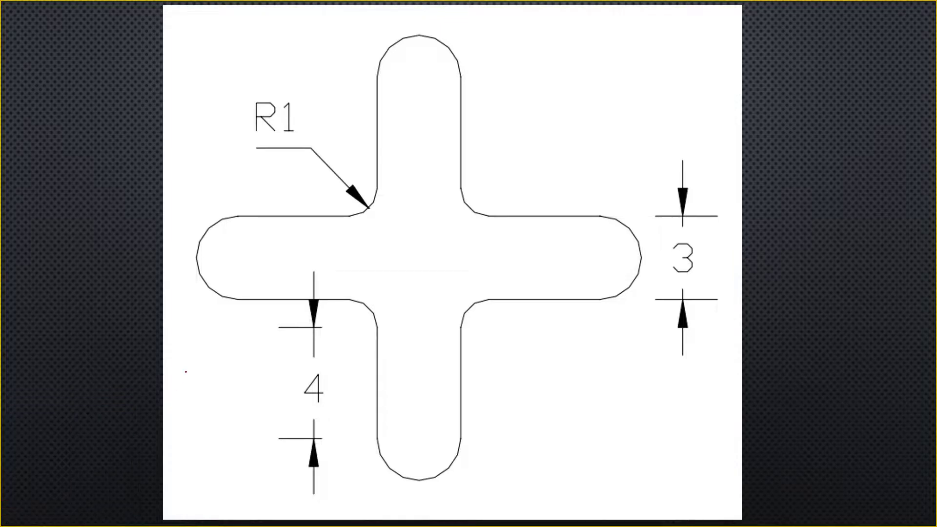
mouse_move(225, 304)
left_mouse_down()
mouse_move(215, 321)
mouse_move(228, 324)
left_mouse_up()
mouse_move(252, 289)
left_mouse_down()
mouse_move(312, 287)
mouse_move(299, 293)
left_mouse_up()
mouse_move(396, 322)
left_mouse_down()
mouse_move(386, 383)
mouse_move(403, 369)
left_mouse_up()
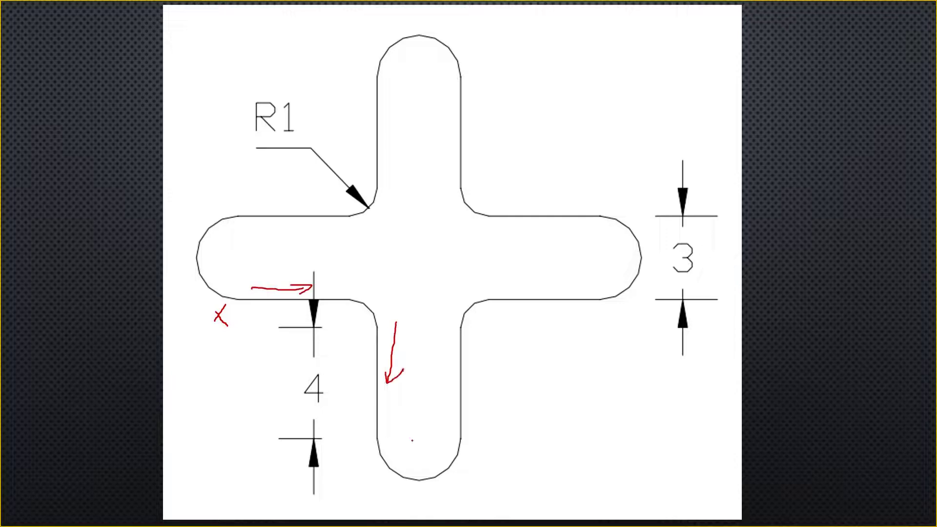
mouse_move(405, 449)
left_mouse_down()
mouse_move(433, 446)
mouse_move(438, 433)
mouse_move(431, 439)
mouse_move(441, 441)
left_mouse_up()
mouse_move(442, 339)
left_mouse_down()
mouse_move(442, 367)
mouse_move(439, 337)
mouse_move(449, 338)
mouse_move(441, 343)
left_mouse_up()
mouse_move(501, 284)
left_mouse_down()
mouse_move(565, 284)
mouse_move(546, 296)
left_mouse_up()
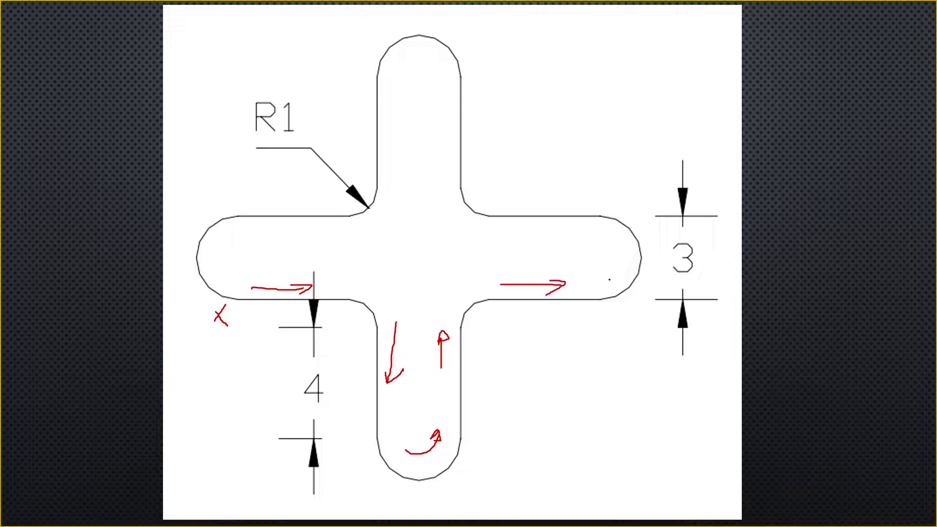
mouse_move(609, 280)
left_mouse_down()
mouse_move(628, 263)
mouse_move(619, 243)
left_mouse_up()
mouse_move(616, 250)
left_mouse_down()
mouse_move(621, 237)
mouse_move(629, 246)
mouse_move(614, 251)
left_mouse_up()
mouse_move(540, 231)
left_mouse_down()
mouse_move(597, 227)
mouse_move(456, 232)
mouse_move(444, 200)
mouse_move(461, 209)
mouse_move(438, 212)
left_mouse_up()
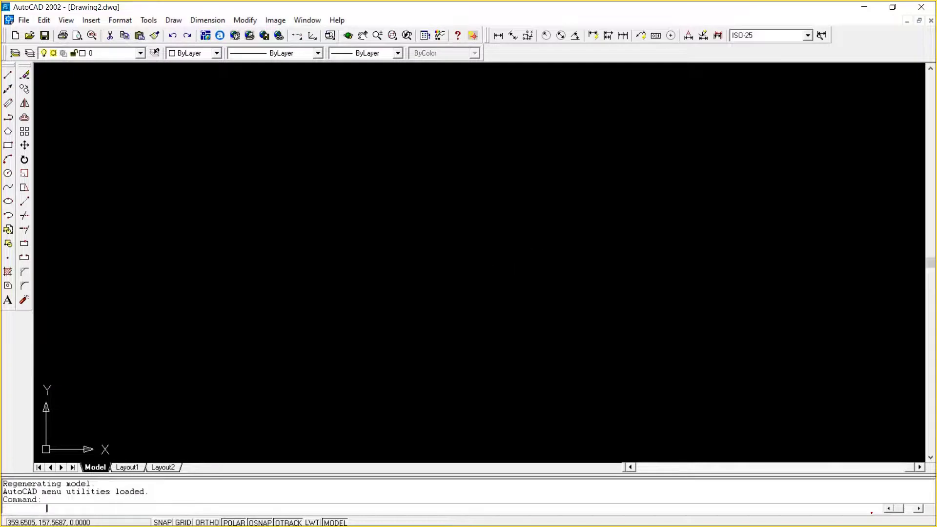
key("F1")
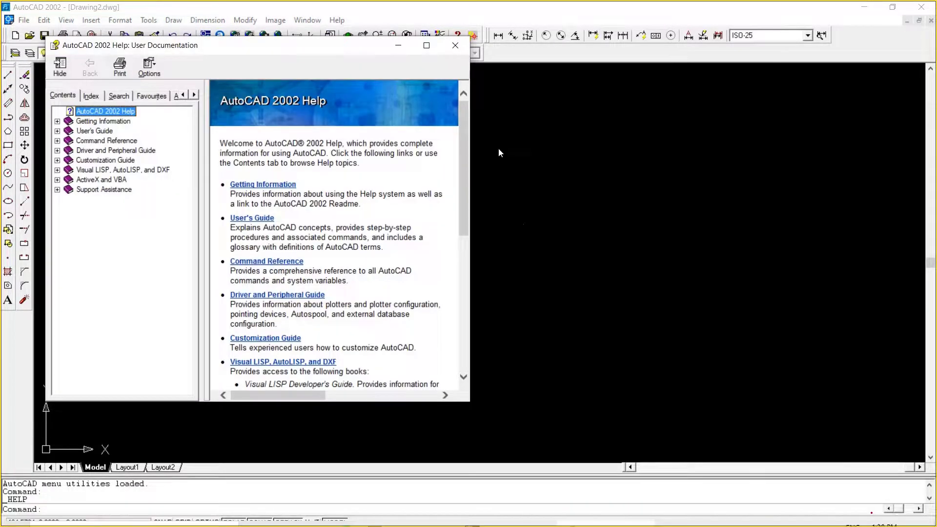
left_click(454, 45)
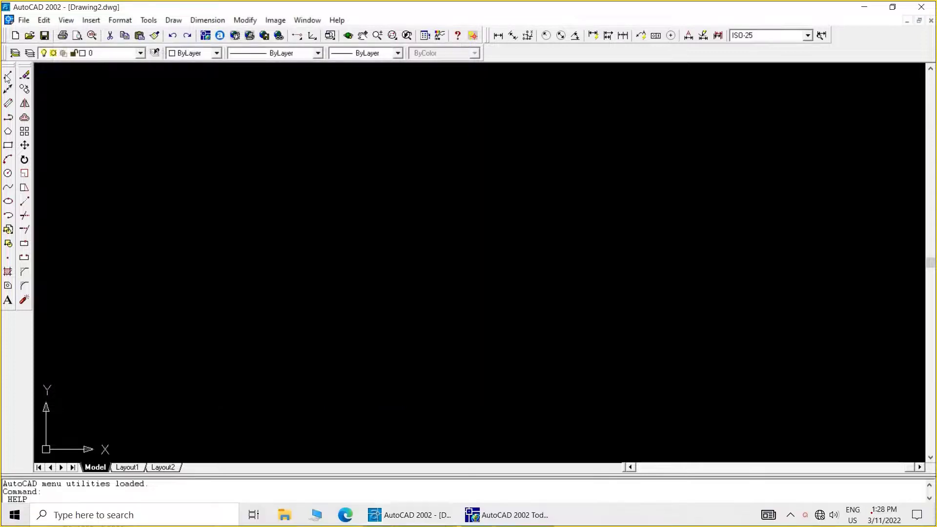
Step: Draw a 4-unit horizontal line (@4,0) from a picked start point
left_click(8, 74)
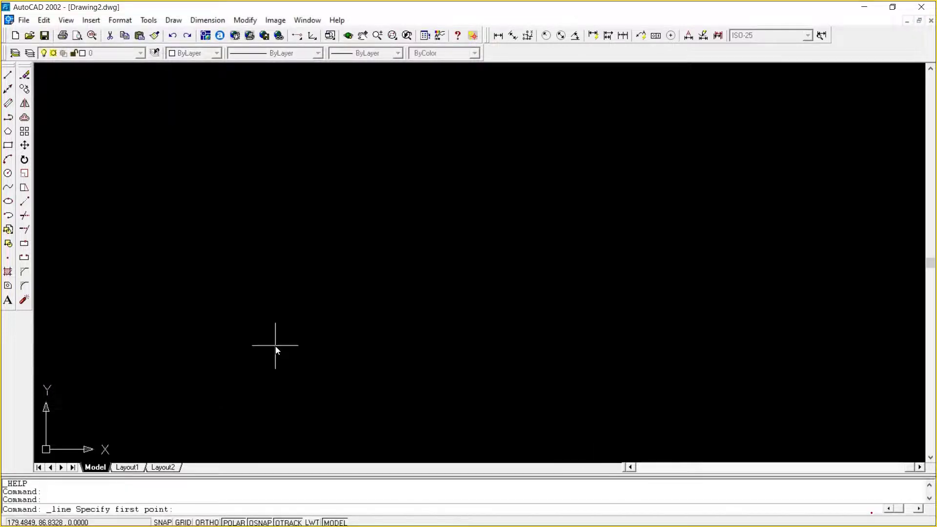
left_click(268, 335)
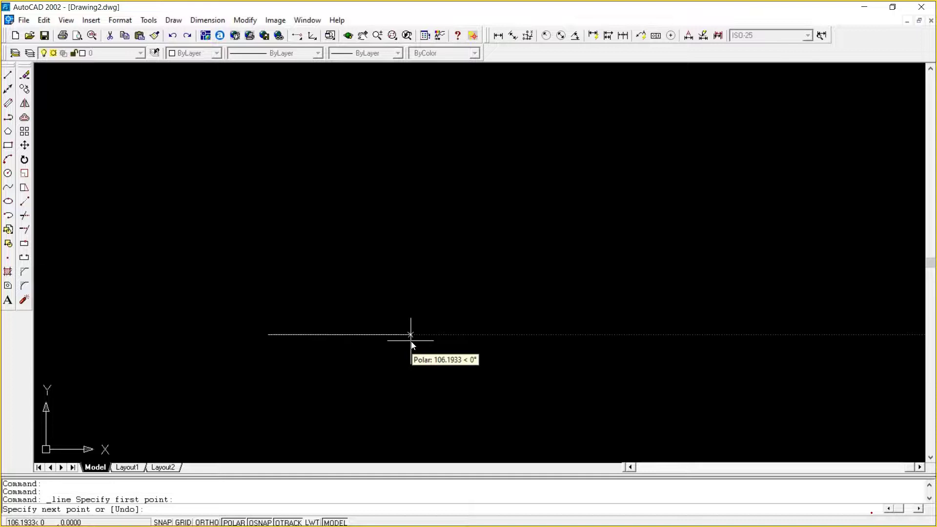
type("@4")
type(",0")
key("Return")
Step: Zoom out and pan so the new line sits toward the left of the view
key("Return")
type("z")
key("Return")
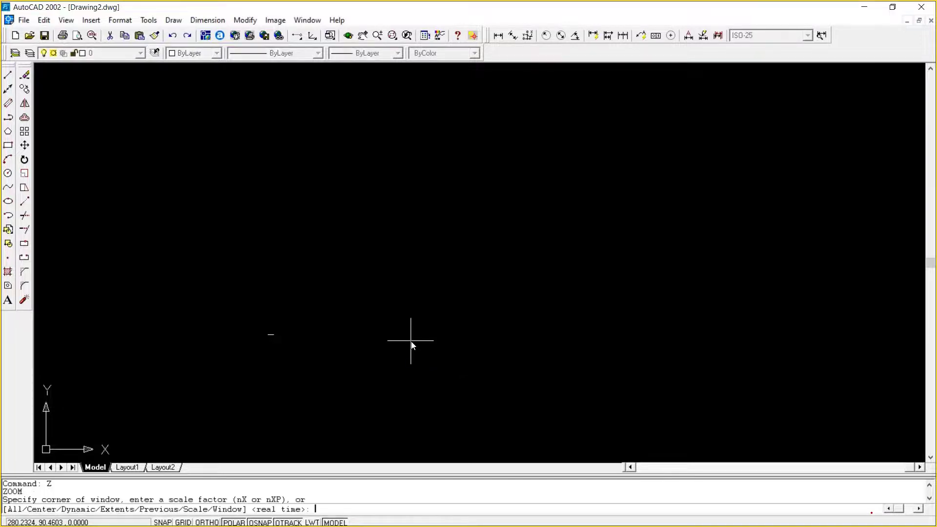
key("Return")
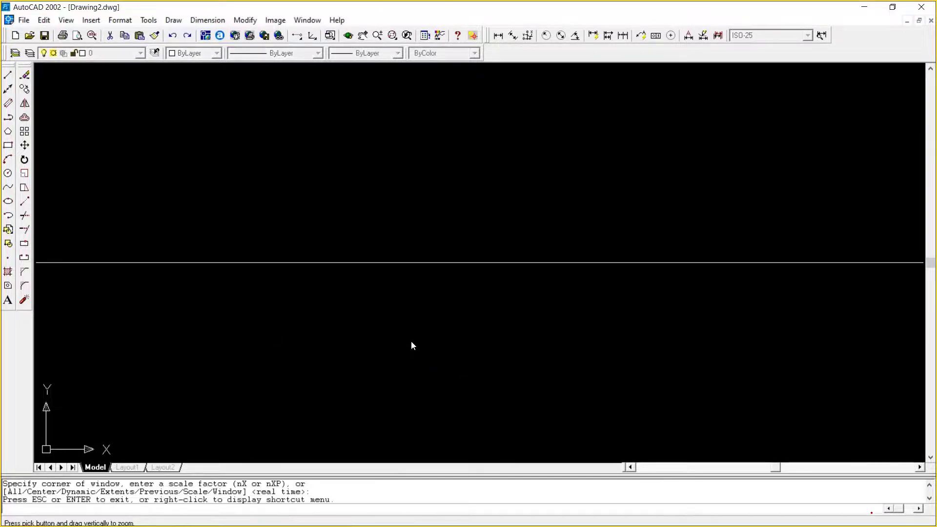
mouse_move(467, 189)
left_mouse_down()
mouse_move(453, 331)
mouse_move(469, 310)
mouse_move(449, 398)
left_mouse_up()
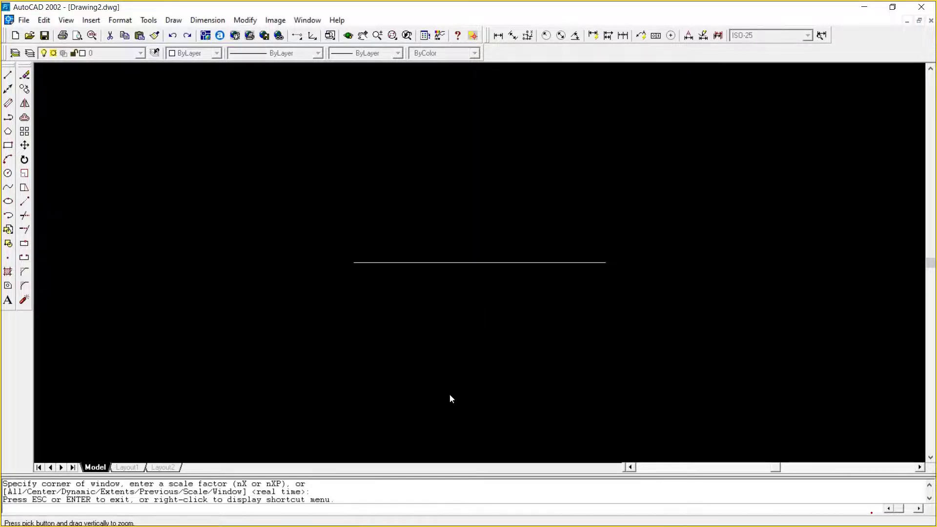
right_click(479, 310)
left_click(536, 323)
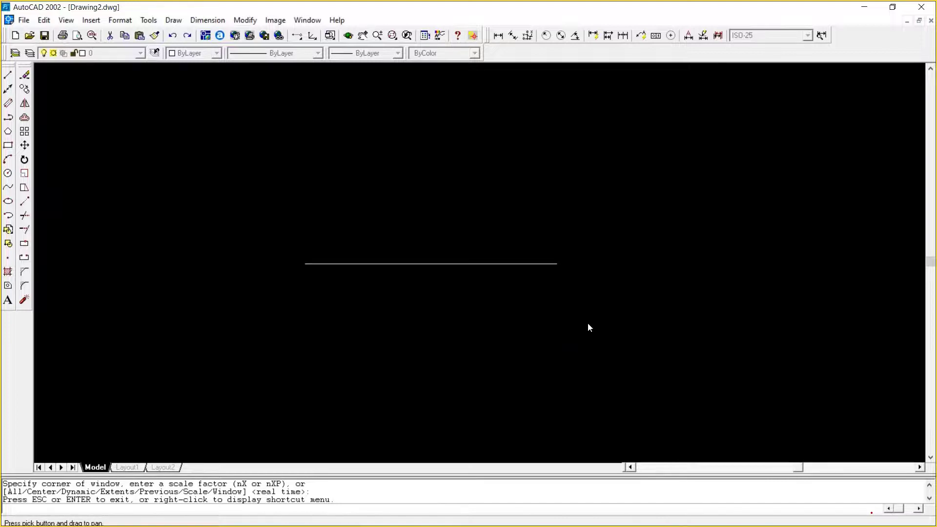
left_click_drag(588, 323, 482, 321)
right_click(517, 306)
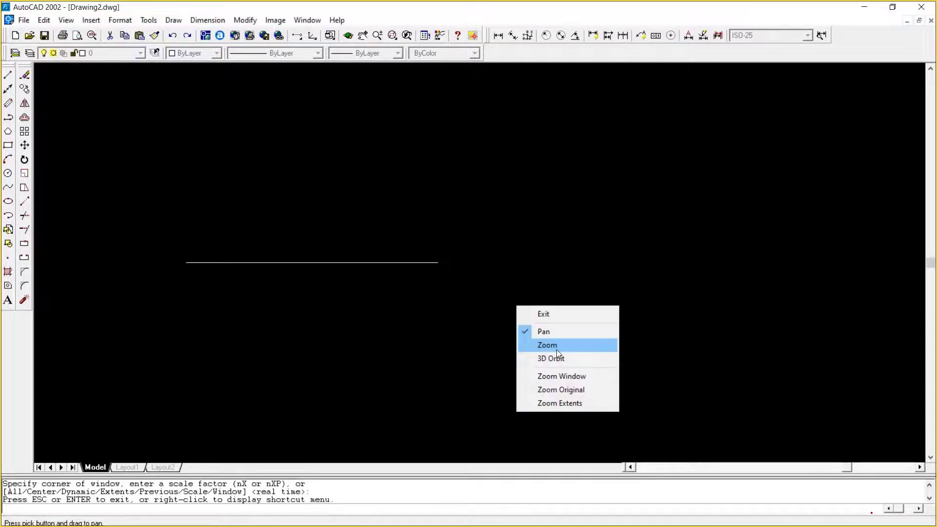
left_click(556, 346)
right_click(560, 313)
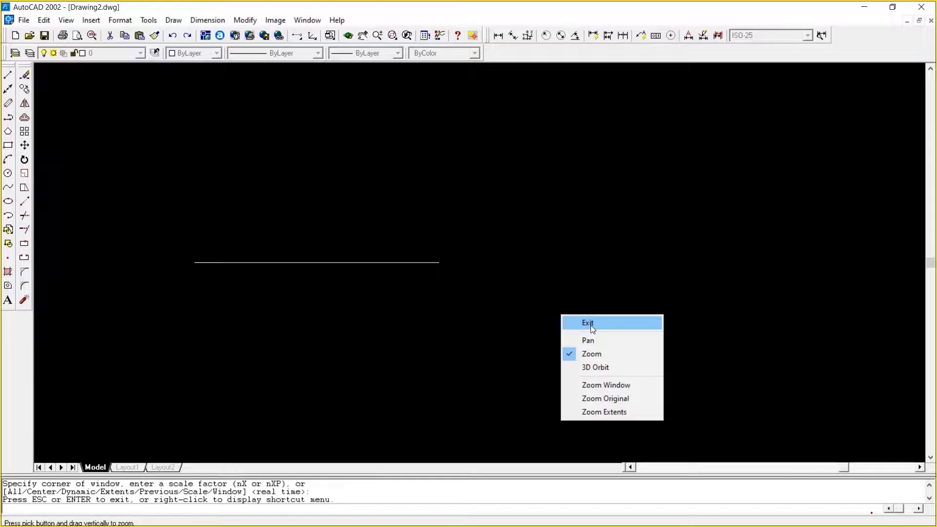
left_click(591, 325)
Step: Add a radius-1 corner arc to @1,-1 and a 4-unit line running down
type("A")
key("Return")
key("Return")
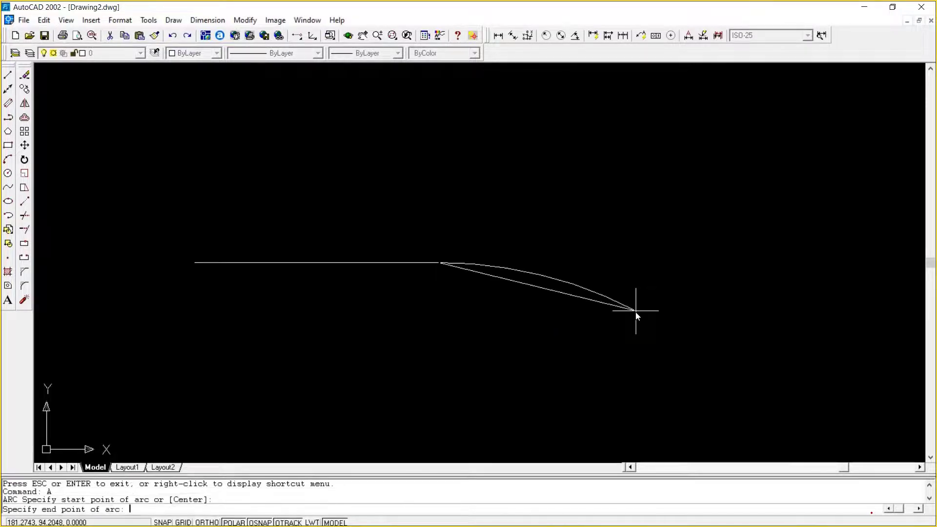
type("@")
type("1,-1")
key("Return")
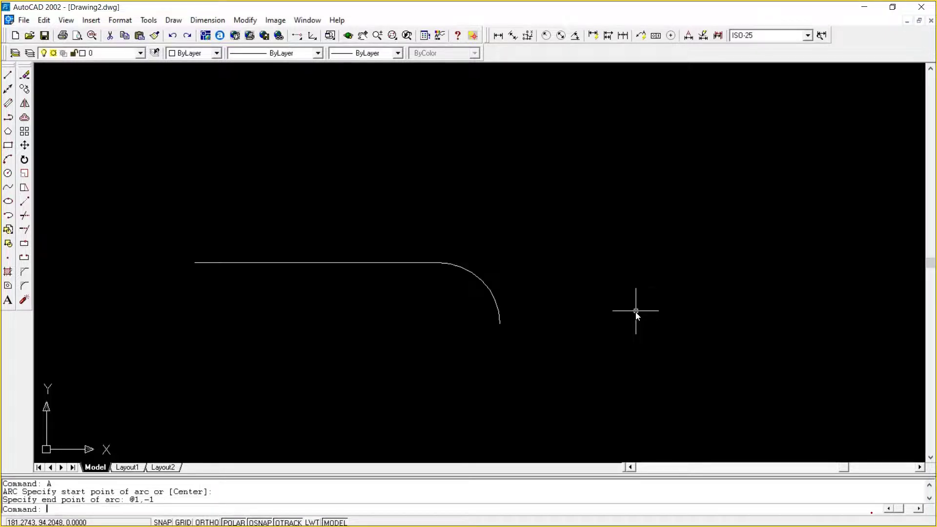
type("l")
key("Return")
key("Return")
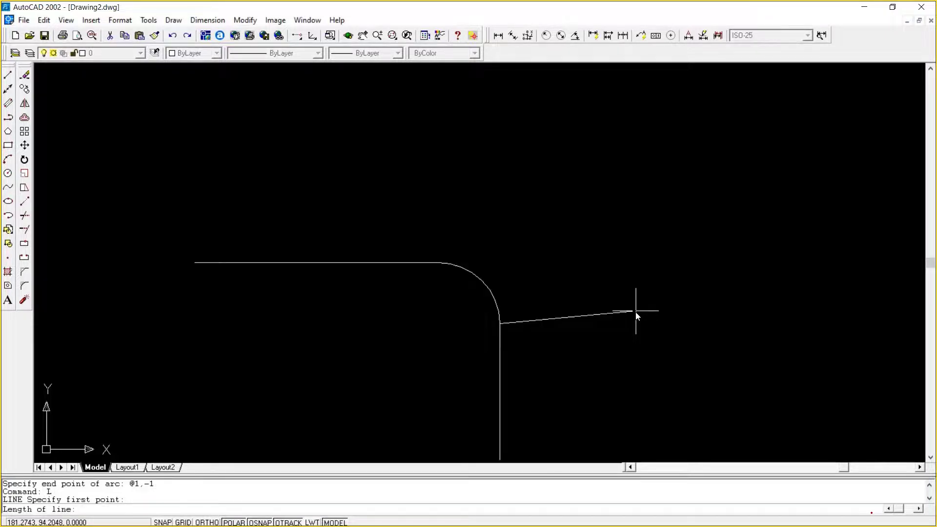
type("4")
key("Return")
Step: Zoom to extents to fit the whole drawing
key("Return")
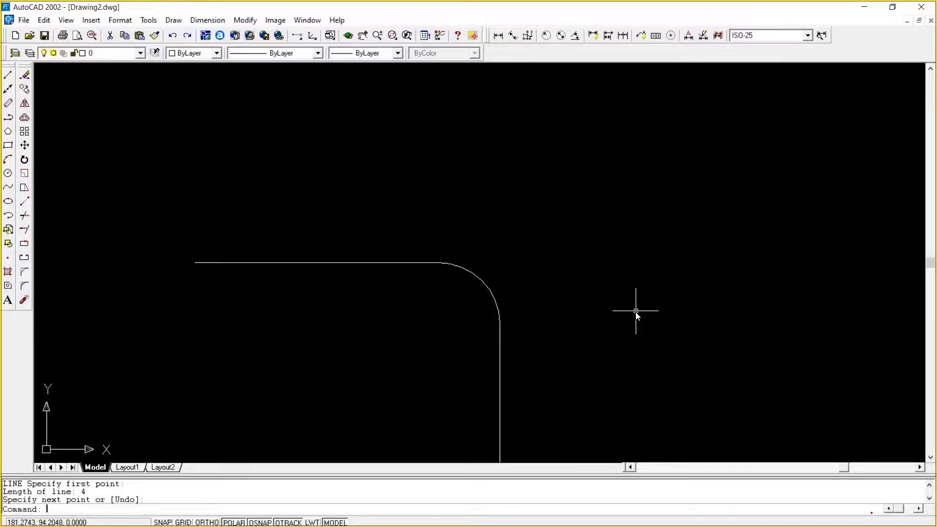
type("z")
key("Return")
type("e")
key("Return")
type("z")
key("Return")
key("Return")
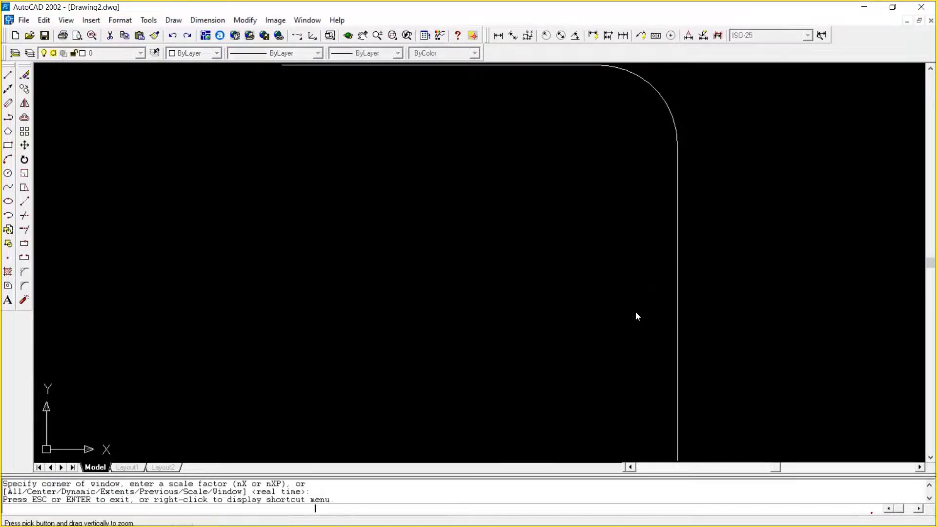
Step: Reframe the view and add a tangent arc ending at @0,3
left_click_drag(668, 221, 563, 315)
right_click(582, 282)
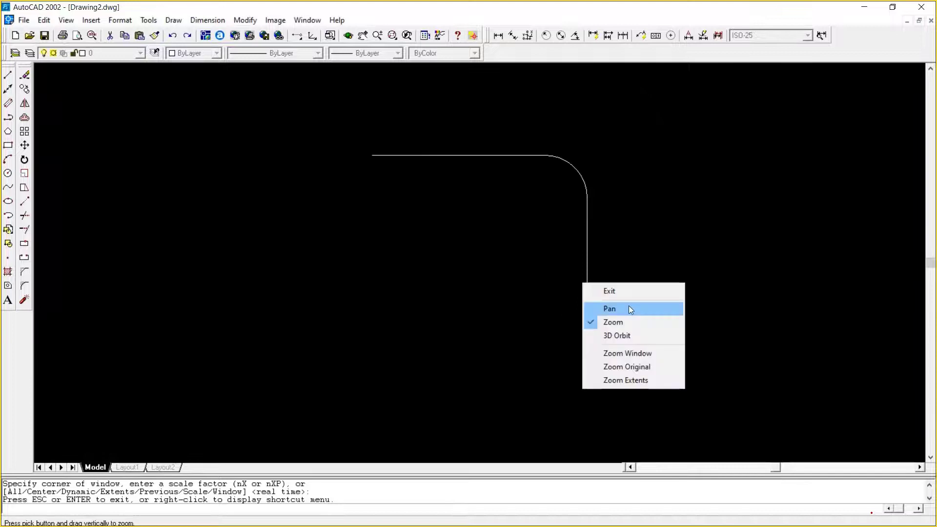
left_click(629, 307)
left_click_drag(669, 297, 452, 314)
right_click(564, 298)
left_click(625, 309)
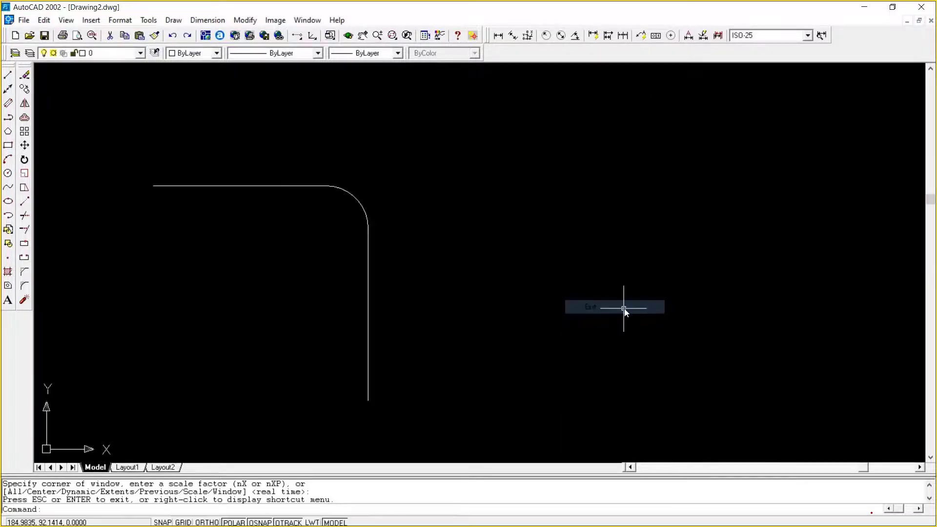
type("a")
key("Return")
key("Return")
type("@")
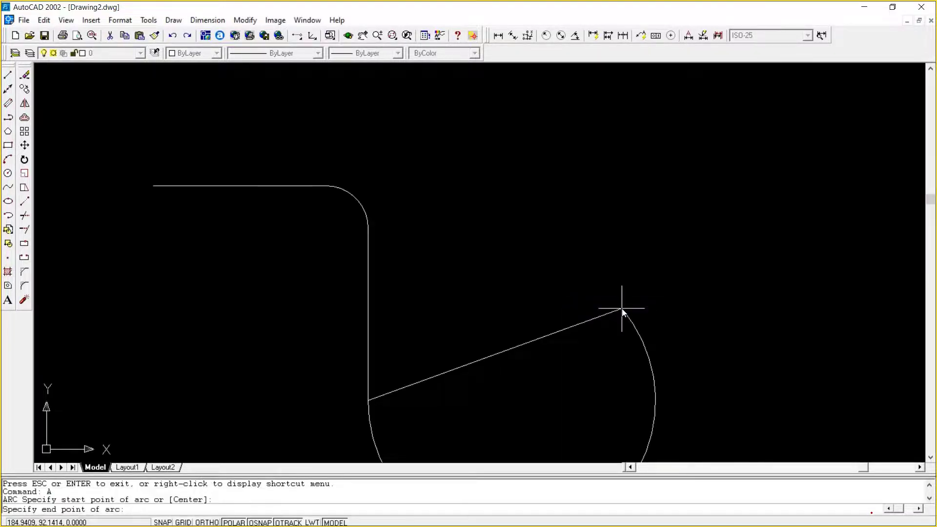
type("0,3")
key("Return")
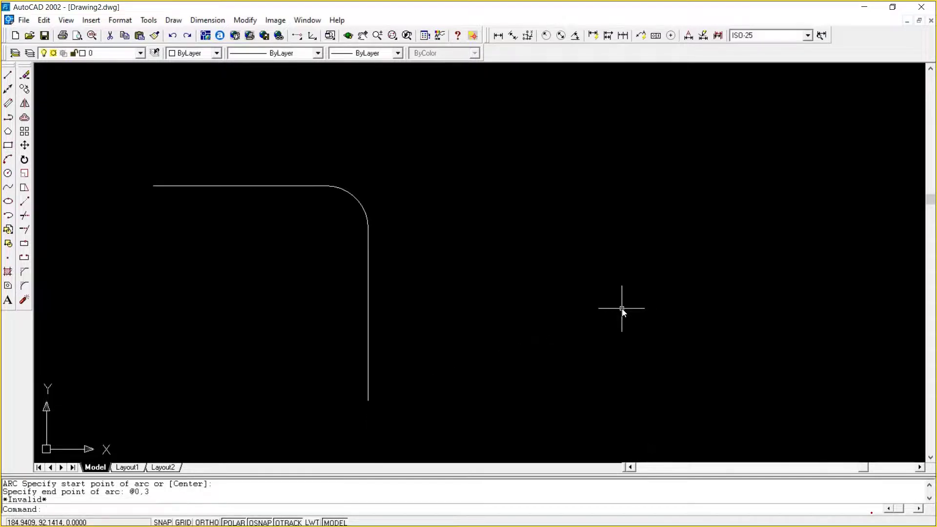
Step: Add a tangent arc to @3,0, then a 4-unit line up the bottom arm
type("a")
key("Return")
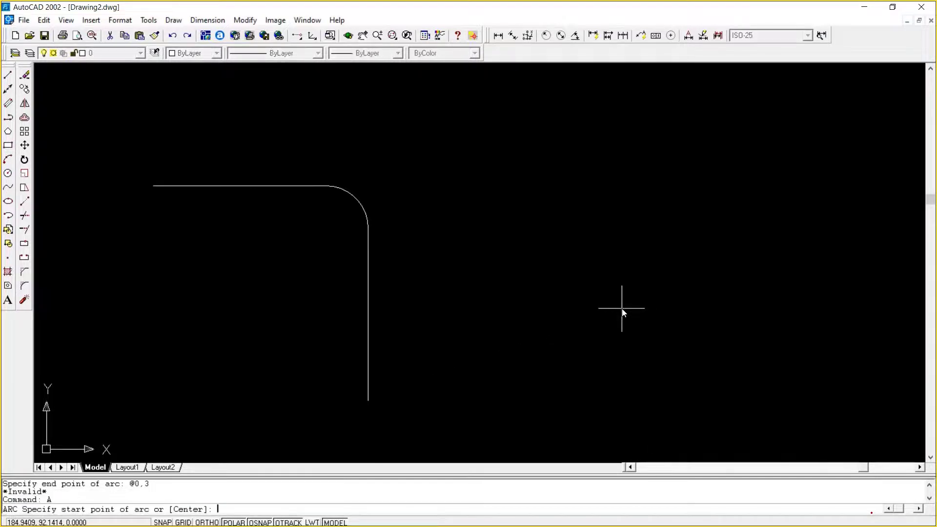
key("Return")
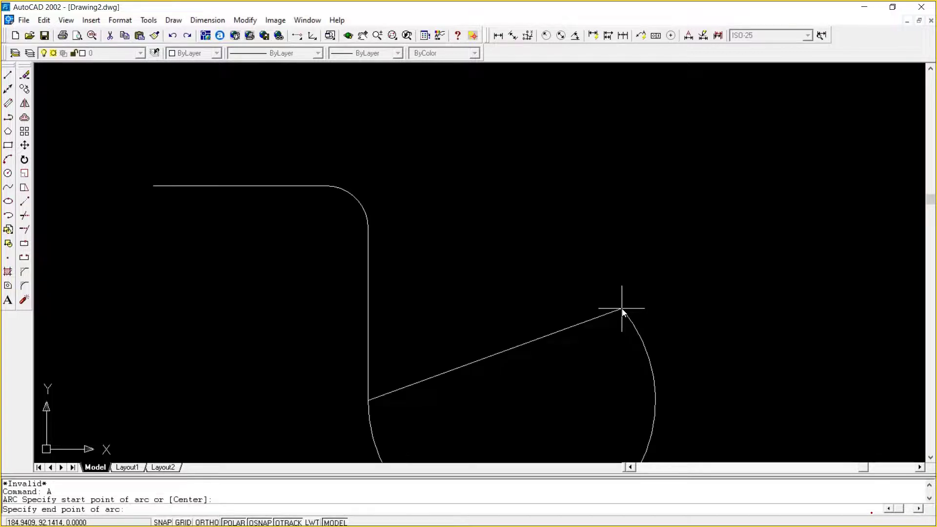
type("@")
type("3,0")
key("Return")
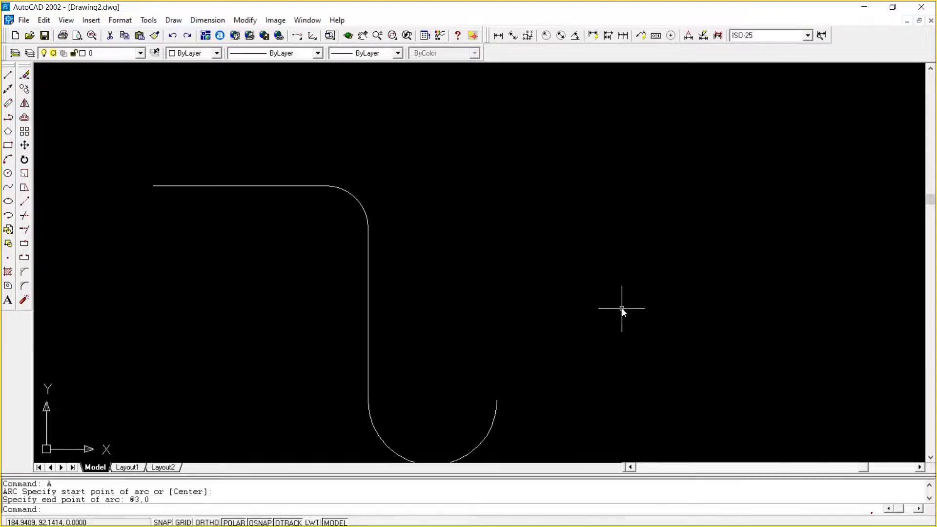
type("L")
key("Return")
key("Return")
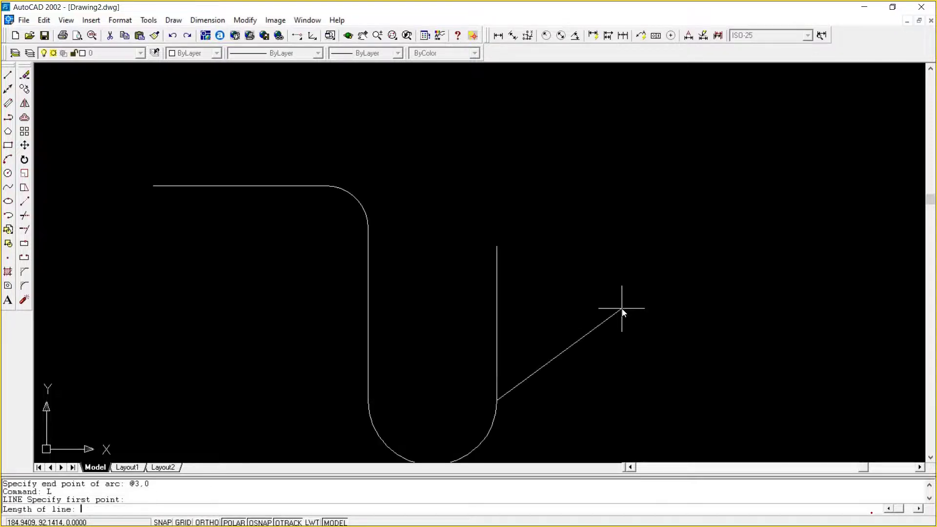
type("4")
key("Return")
Step: Add a @1,1 corner arc, a 4-unit right-arm line, and a @0,3 rounded end
key("Return")
type("A")
key("Return")
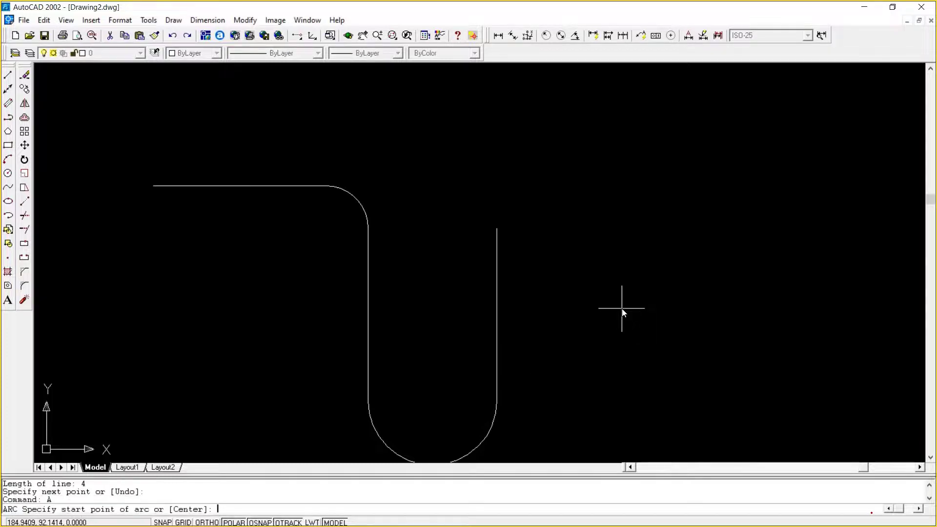
key("Return")
type("@")
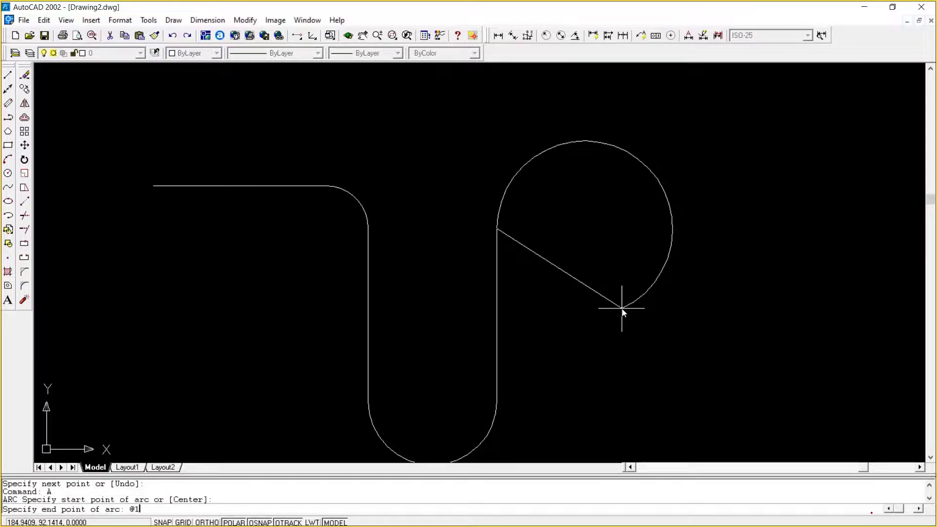
type("1,1")
key("Return")
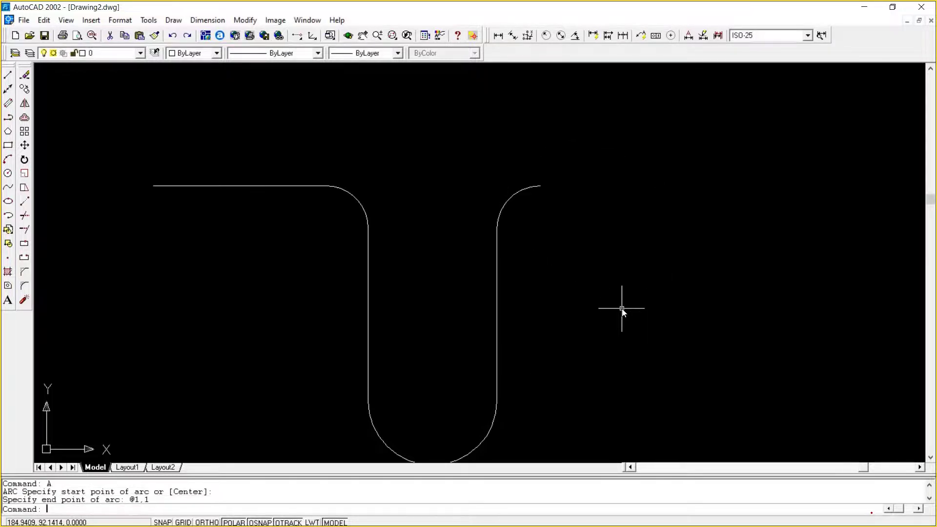
type("L")
key("Return")
key("Return")
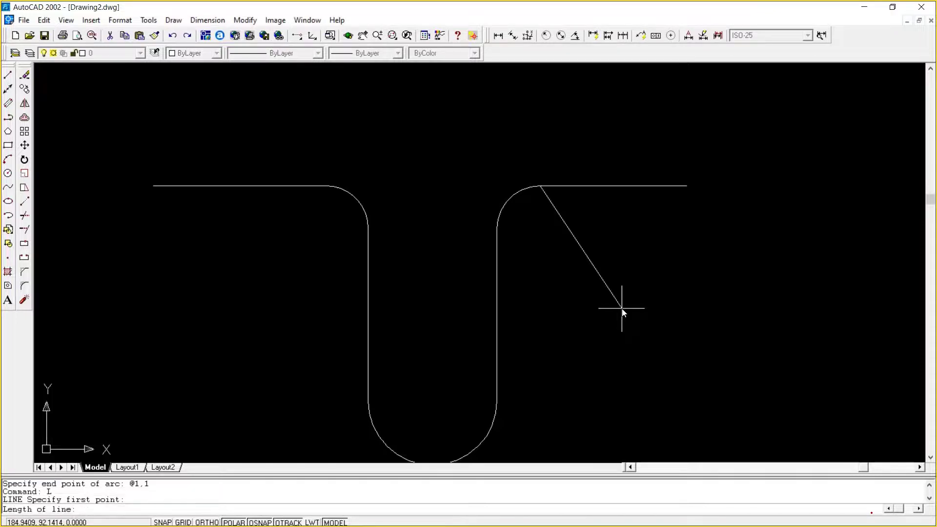
type("4")
key("Return")
key("Return")
type("A")
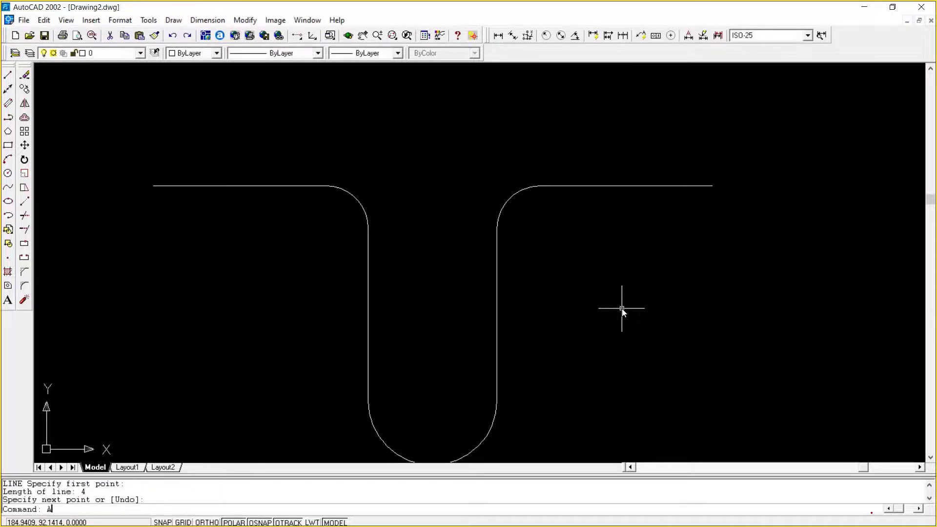
key("Return")
key("Return")
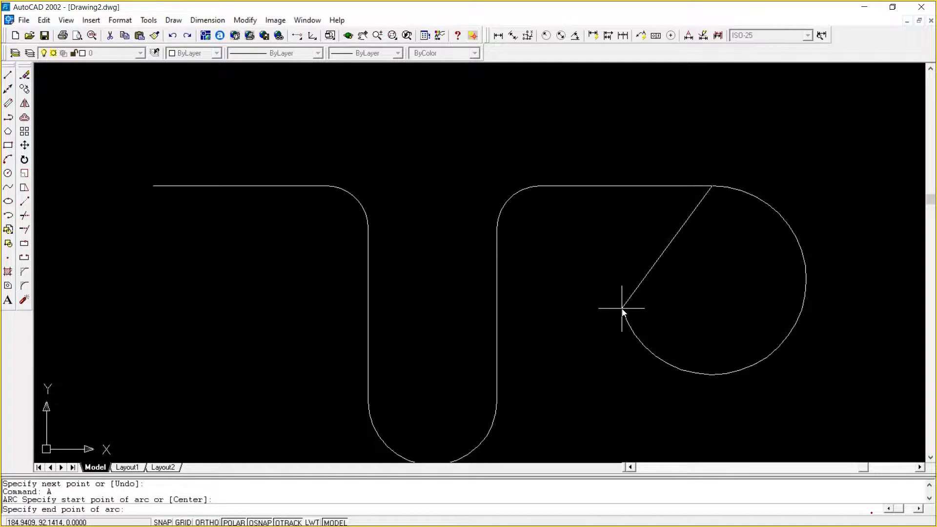
type("@0,3")
key("Return")
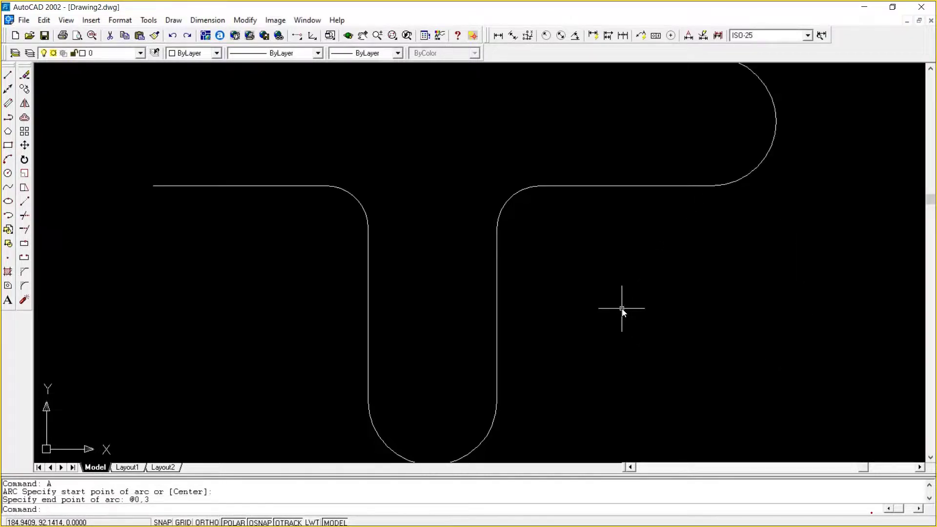
Step: Zoom out and draw the @-4,0 line back along the right arm
type("z")
key("Return")
key("Return")
left_click_drag(655, 171, 612, 385)
right_click(634, 309)
left_click(686, 315)
type("L")
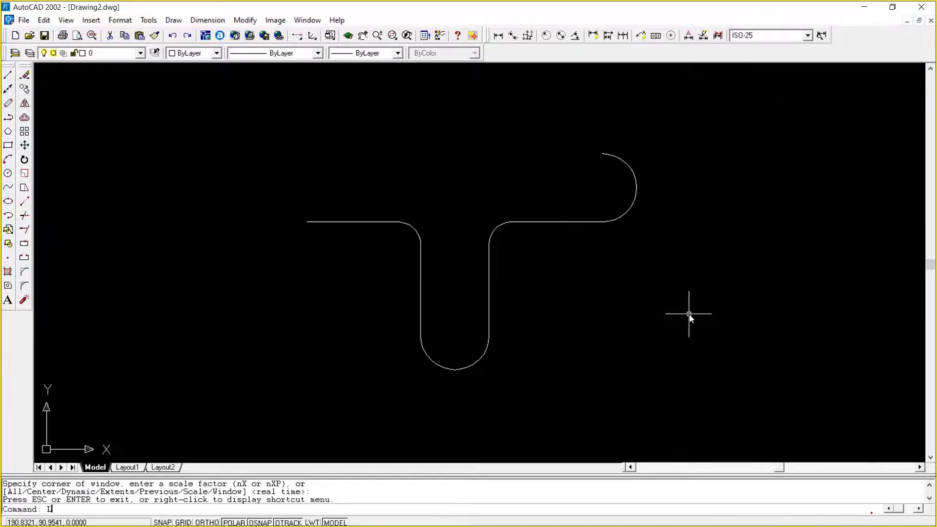
key("Return")
key("Return")
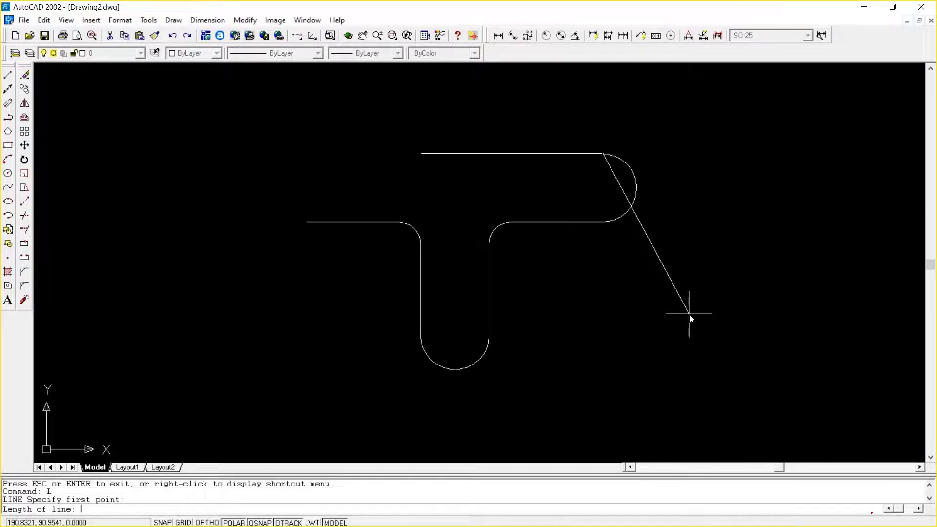
type("@-4,")
type("0")
Step: Add a @-1,1 corner arc and a 4-unit line up the top arm
key("Return")
key("Return")
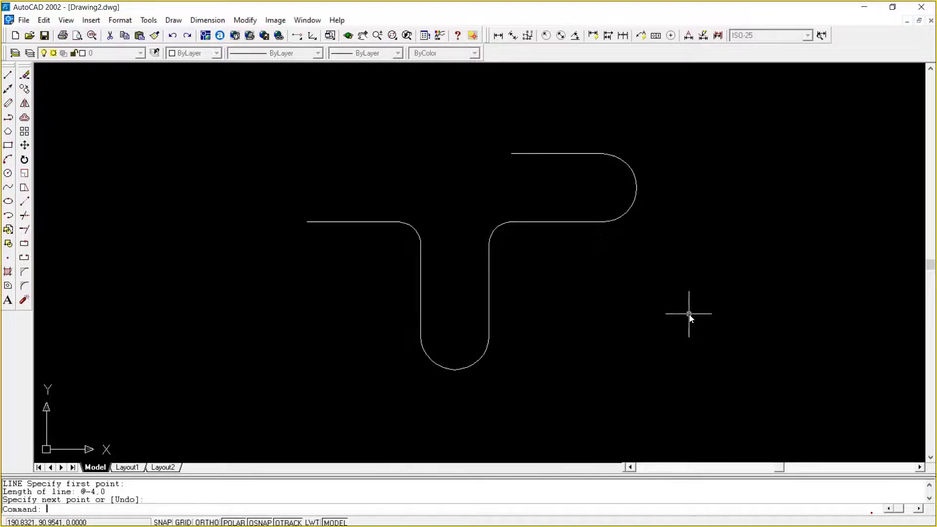
type("A")
key("Return")
key("Return")
type("@")
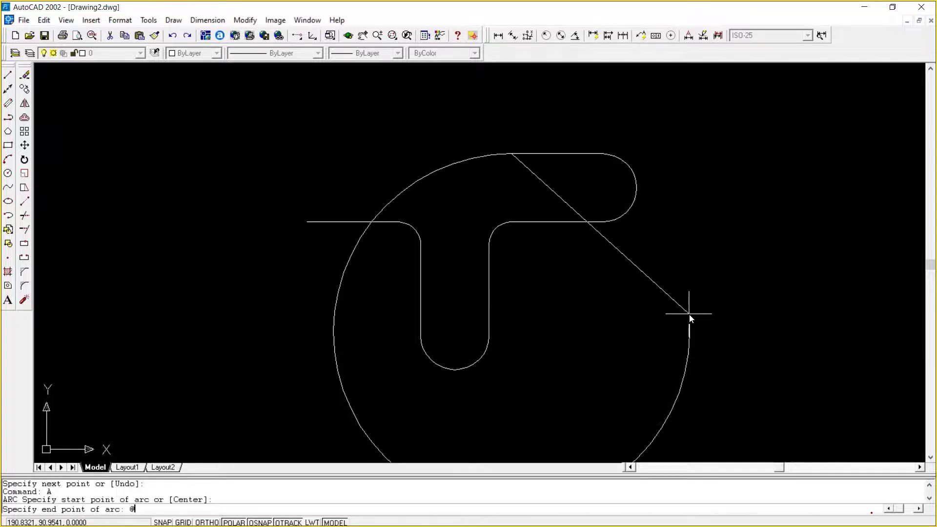
type("-")
type("1,")
type("1")
key("Return")
type("l")
key("Return")
key("Return")
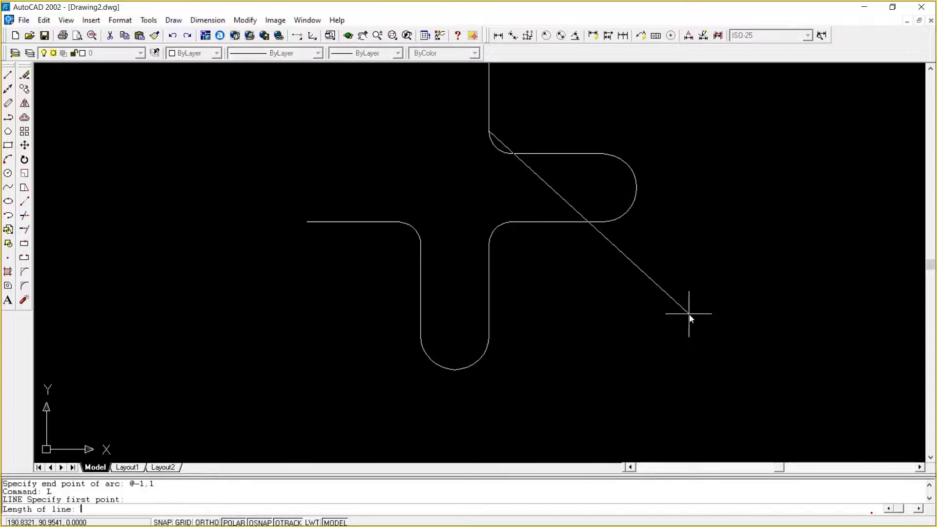
type("4")
key("Return")
key("Return")
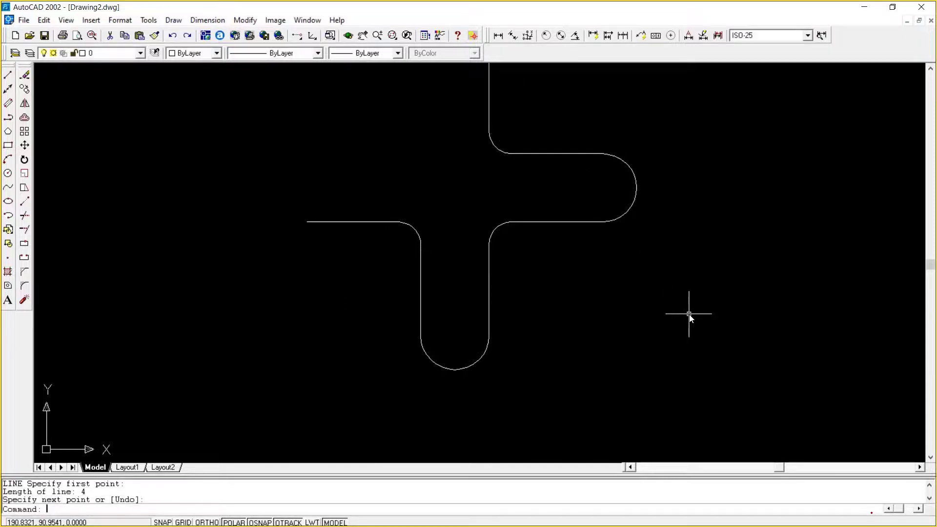
type("p")
key("Return")
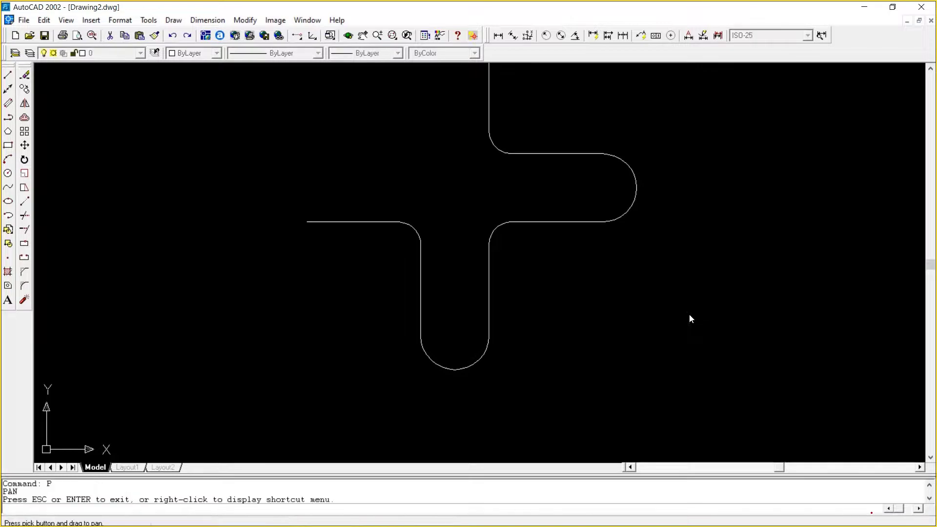
Step: Pan to the top arm and add its @-3,0 rounded top plus a 4-unit line down
left_click_drag(568, 224, 567, 310)
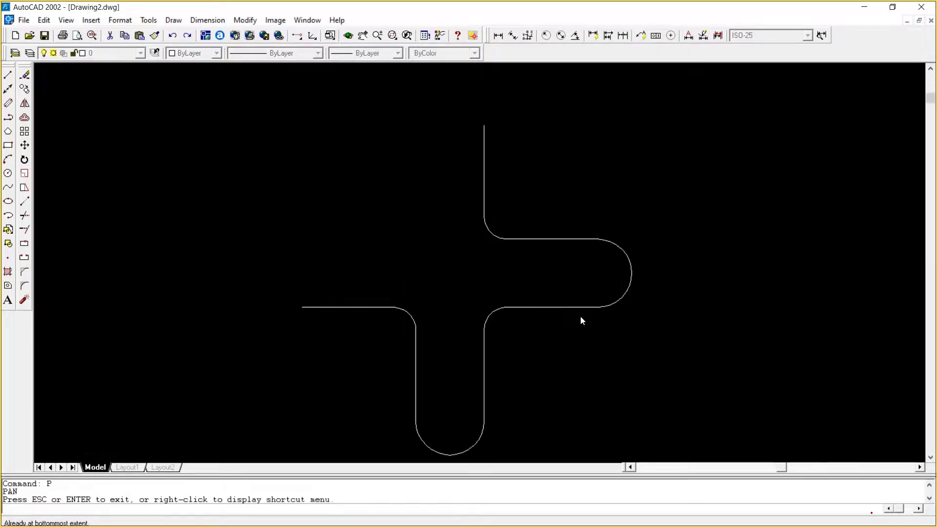
right_click(750, 318)
left_click(803, 324)
type("a")
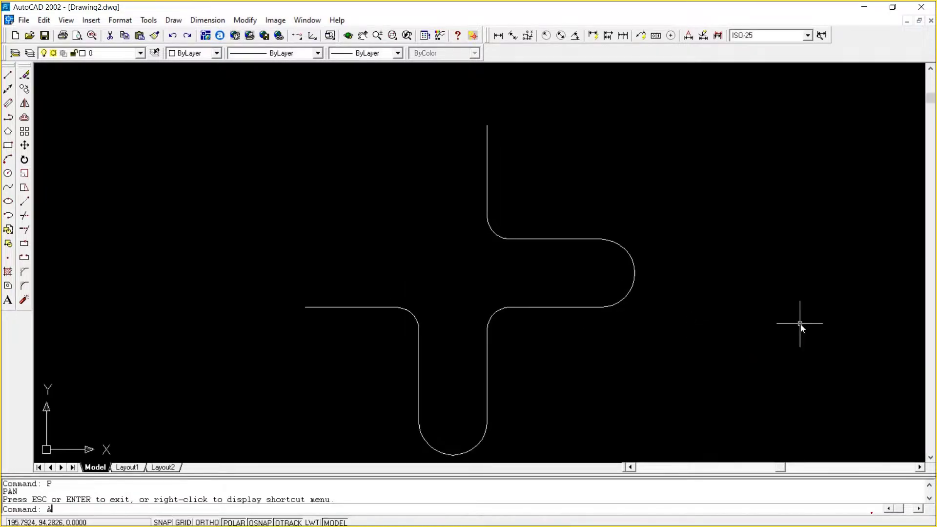
key("Return")
key("Return")
type("@-")
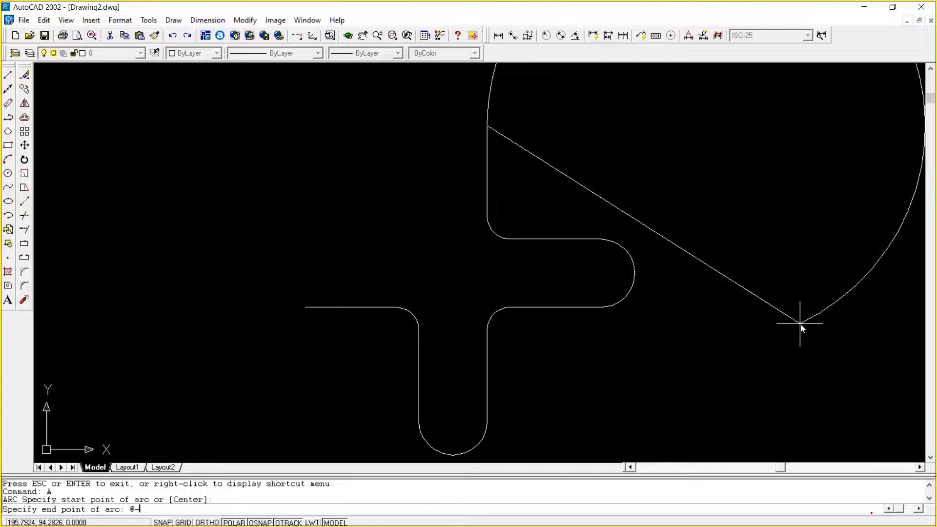
type("3,0")
key("Return")
type("l")
key("Return")
key("Return")
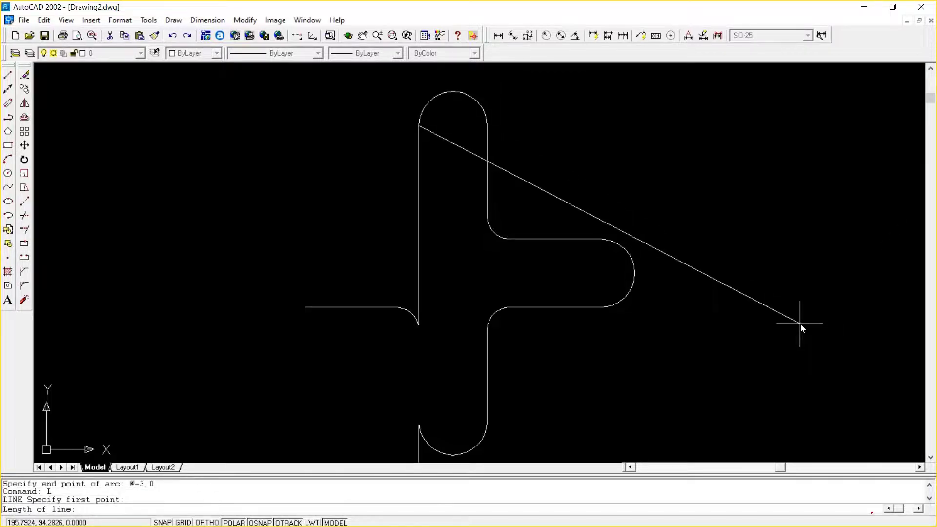
type("4")
Step: Add a @-1,-1 corner arc, a 4-unit left-arm line, and a @0,-3 closing arc
key("Return")
key("Return")
type("a")
key("Return")
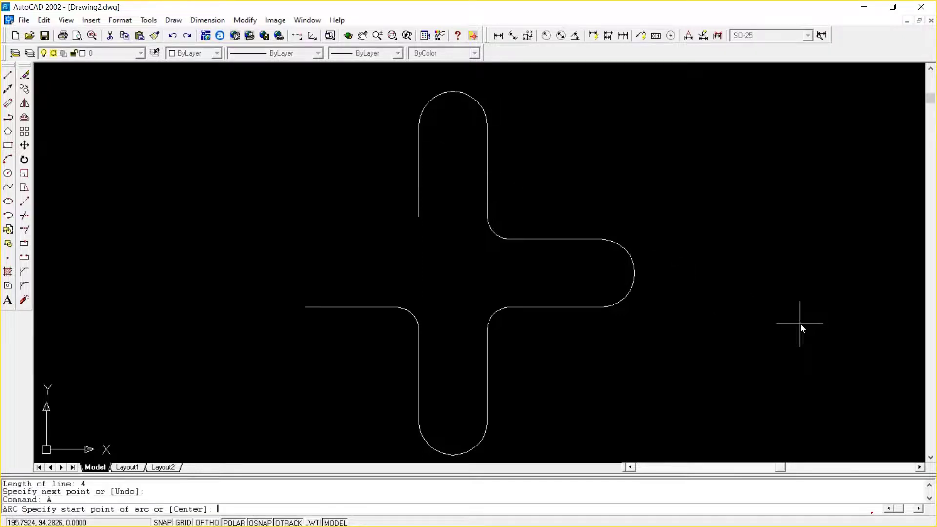
key("Return")
type("@")
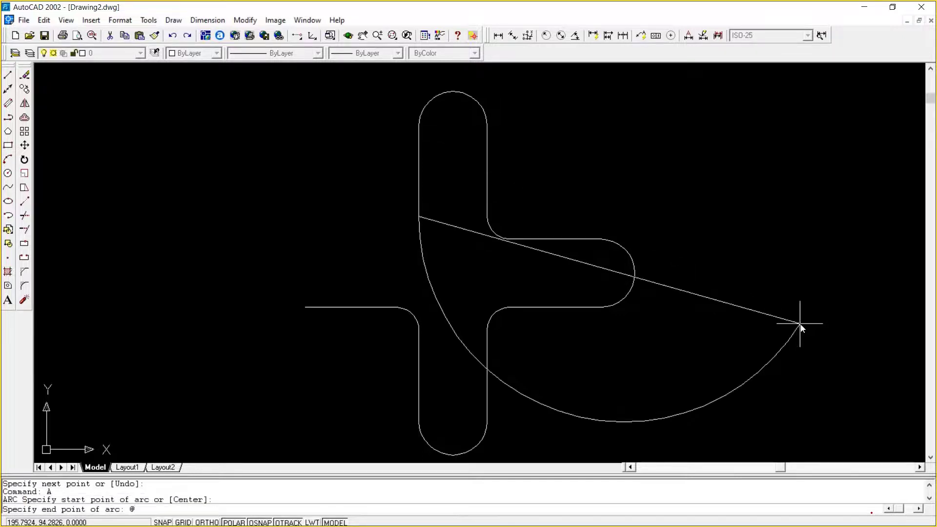
type("-")
type("1,")
type("-1")
key("Return")
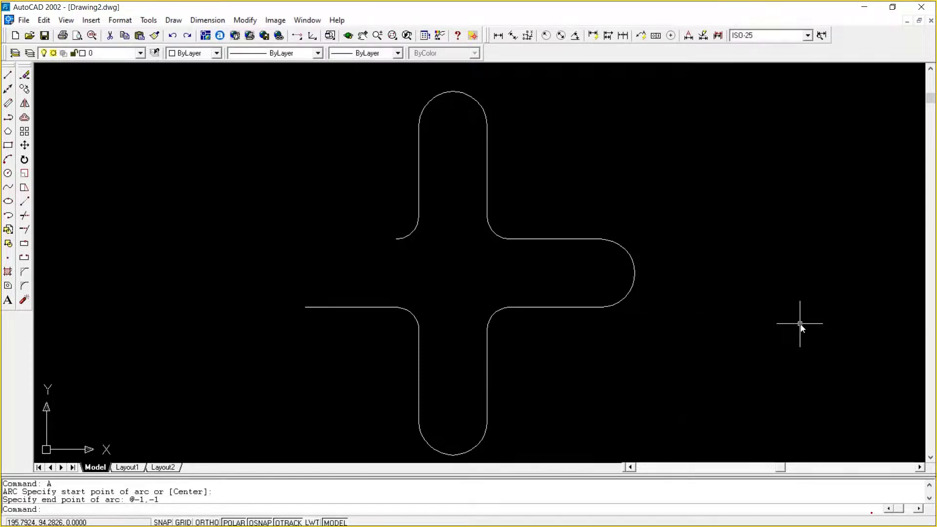
type("L")
key("Return")
key("Return")
type("4")
key("Return")
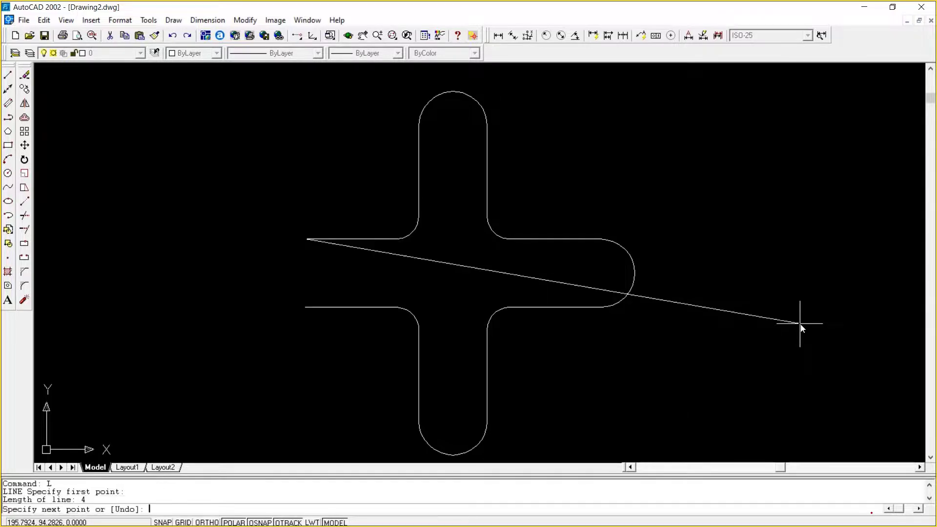
key("Return")
type("A")
key("Return")
key("Return")
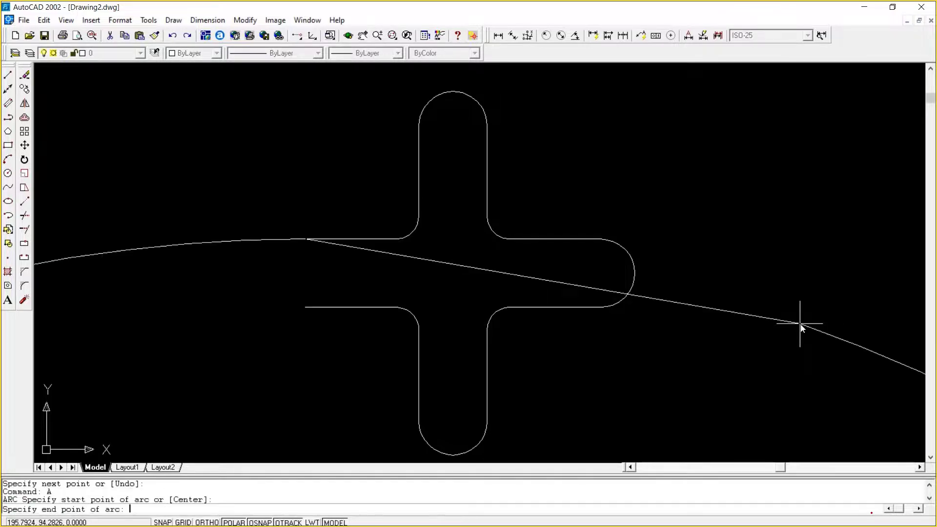
type("@0")
type(",-3")
key("Return")
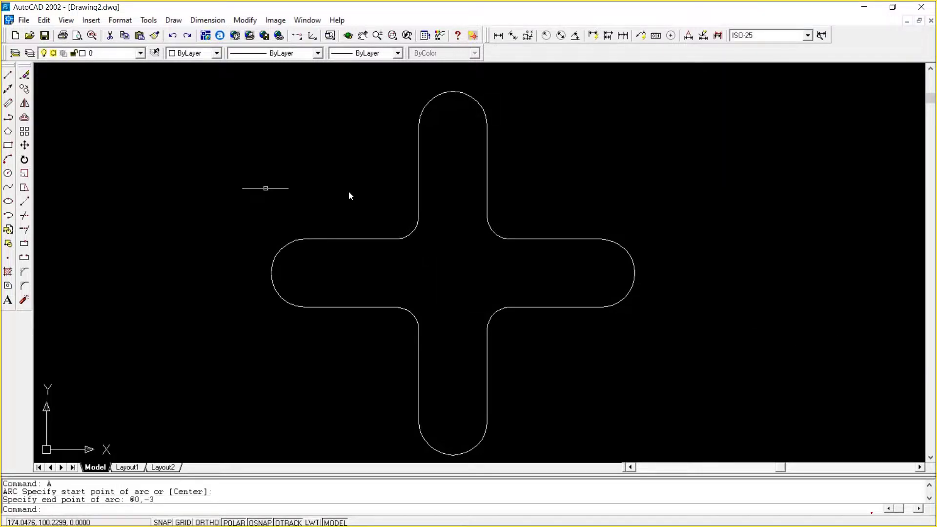
Step: Set layer 0's lineweight to 0.30 mm, then bring up the screen recorder controls
left_click(15, 53)
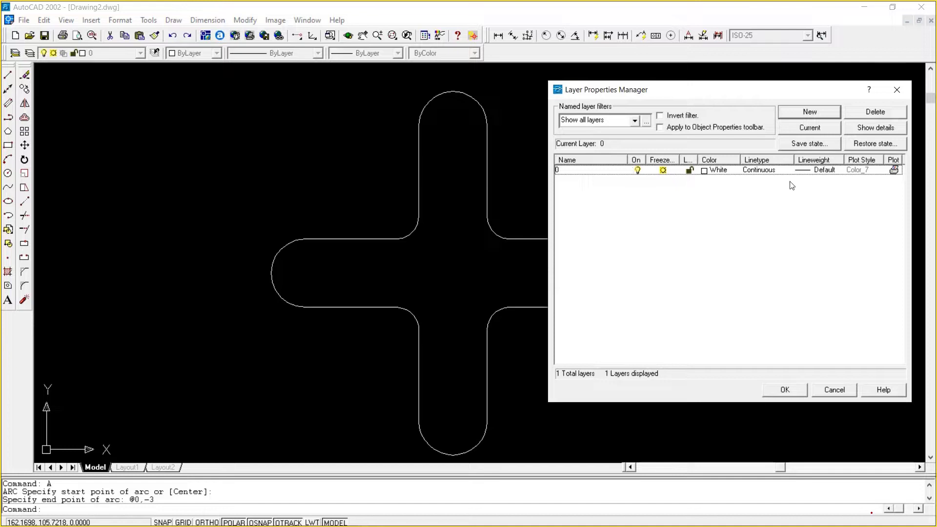
left_click(806, 173)
left_click(806, 173)
left_click(464, 271)
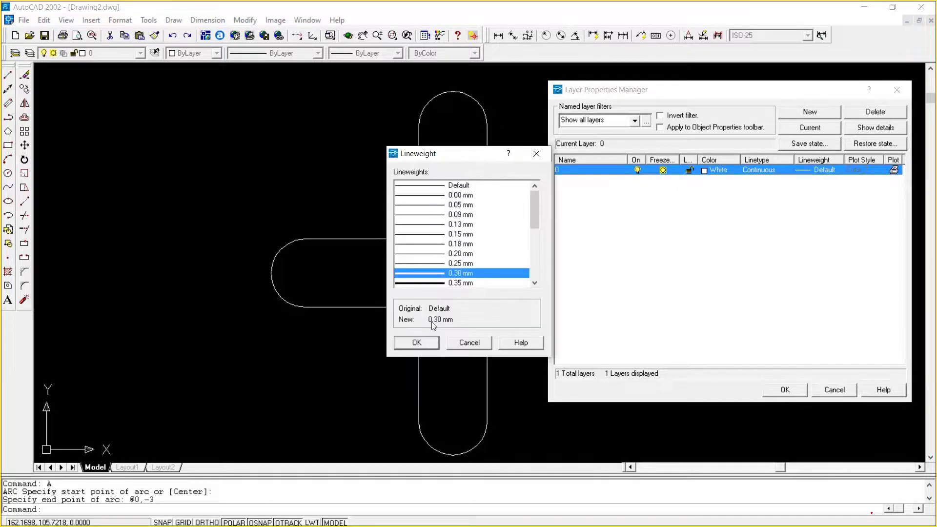
left_click(416, 341)
left_click(785, 389)
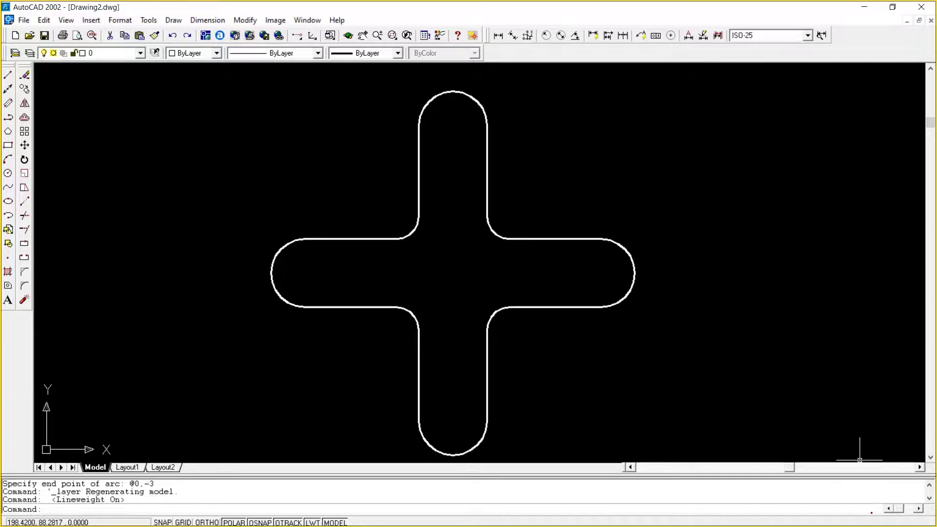
left_click(806, 515)
mouse_move(807, 515)
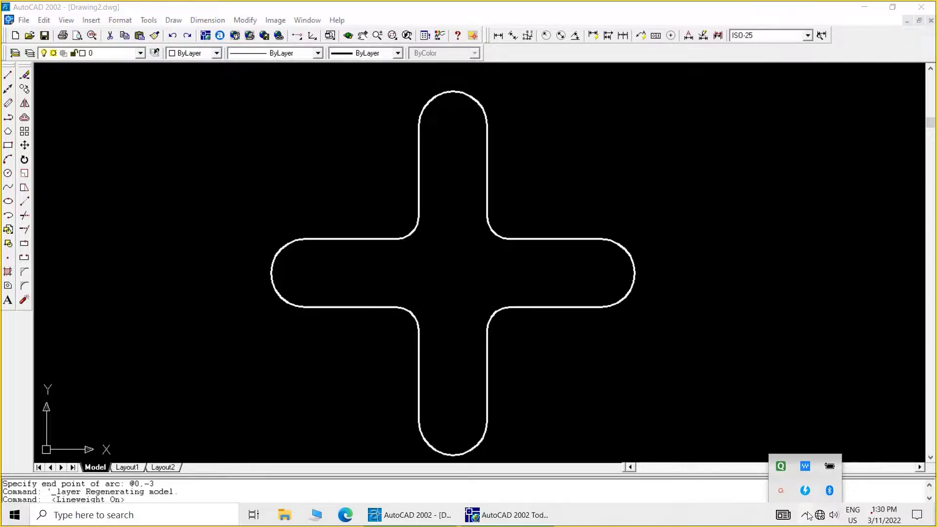
left_click(781, 490)
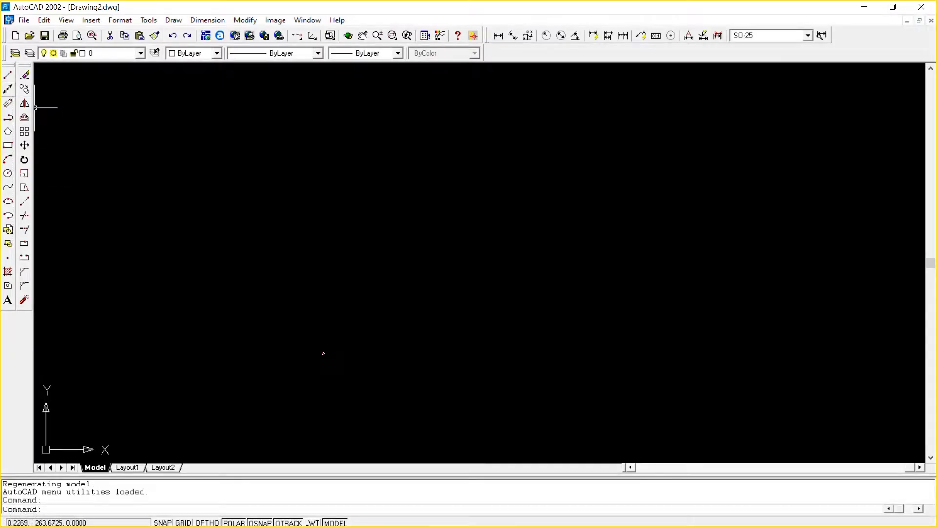
Step: Draw the 4-unit horizontal base line (@4,0) of the M profile
left_click(8, 74)
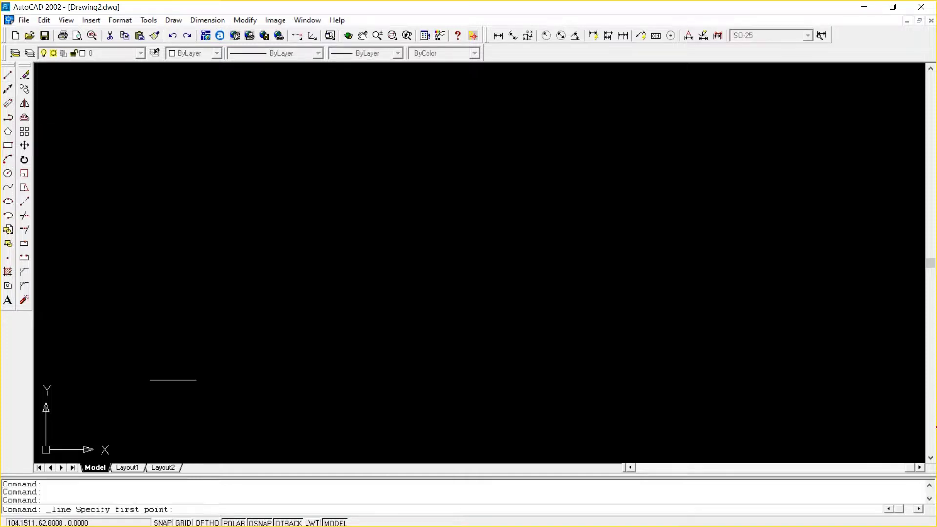
left_click(163, 407)
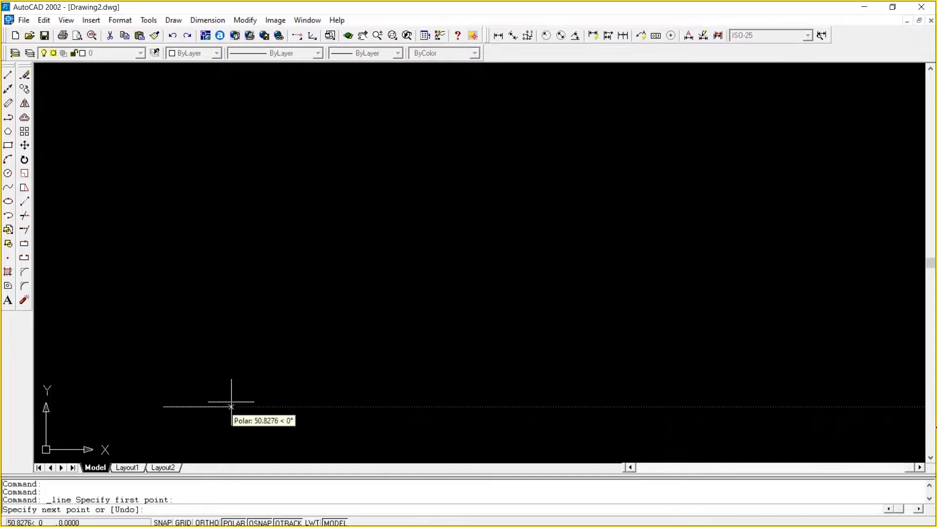
type("@4,0")
key("Return")
key("Return")
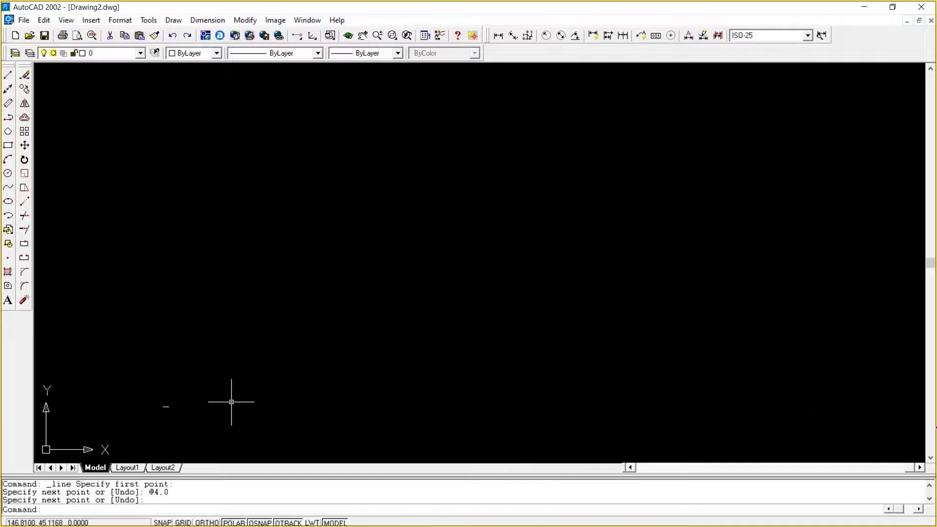
type("z")
key("Return")
key("Return")
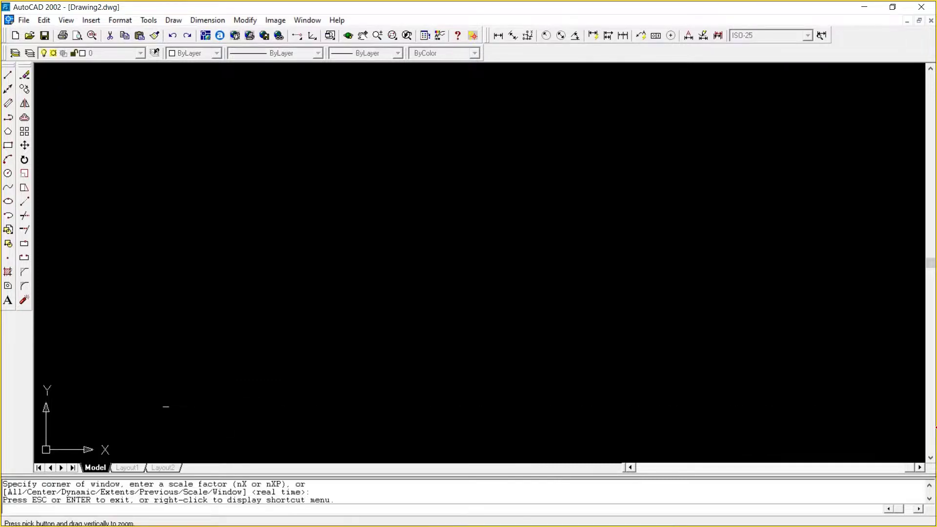
Step: Draw a 16-unit vertical line (@0,16) from the base line's right end
right_click(204, 341)
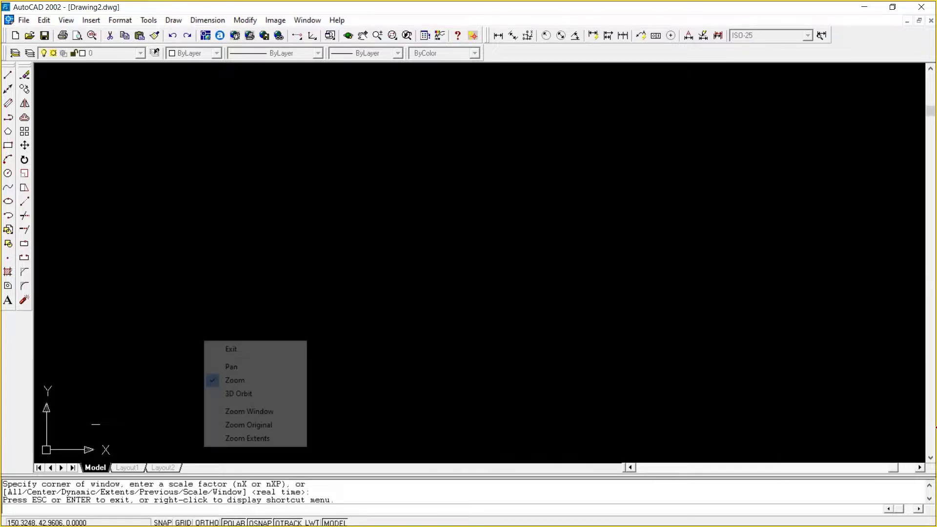
left_click(230, 367)
right_click(355, 369)
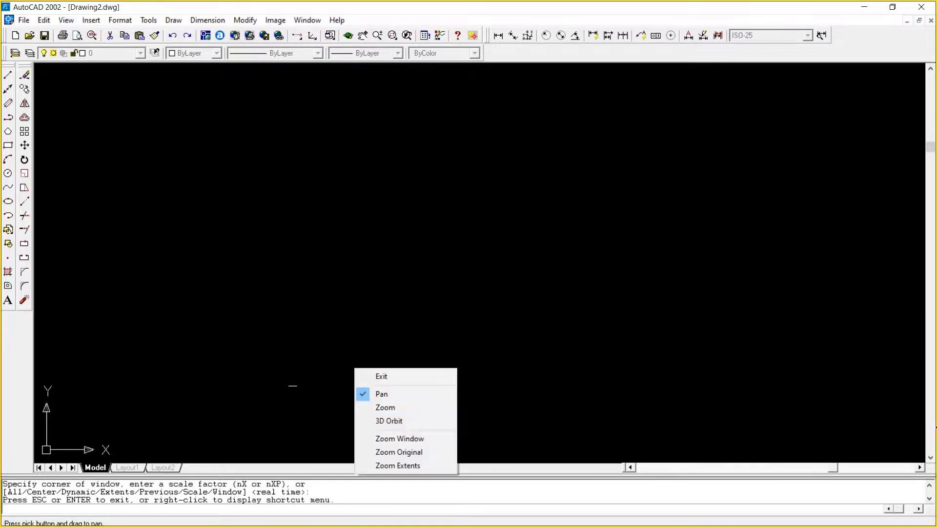
left_click(385, 406)
left_click_drag(252, 413, 245, 417)
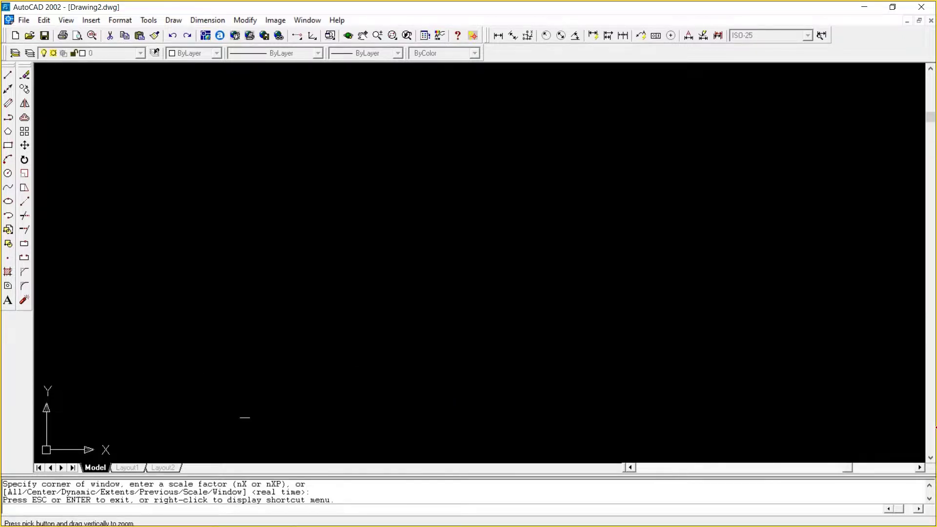
right_click(440, 291)
left_click(483, 299)
type("l")
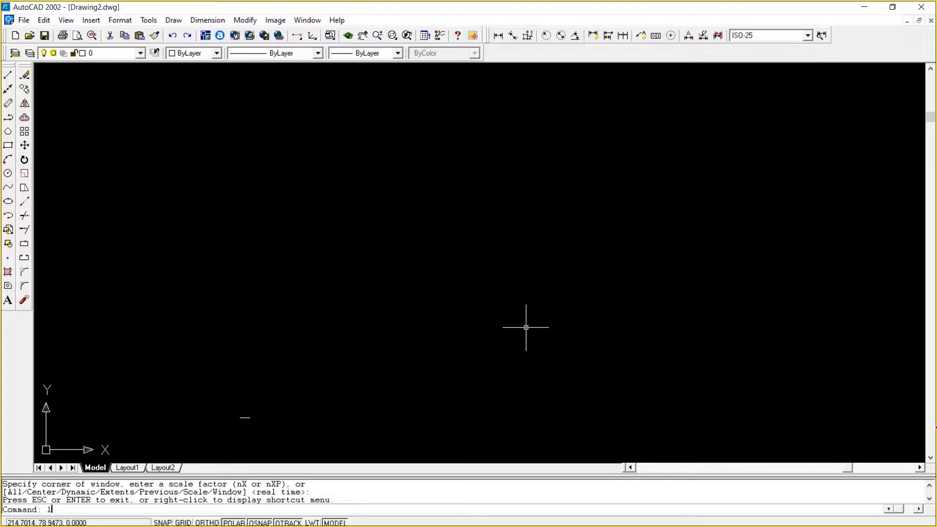
key("Return")
left_click(526, 328)
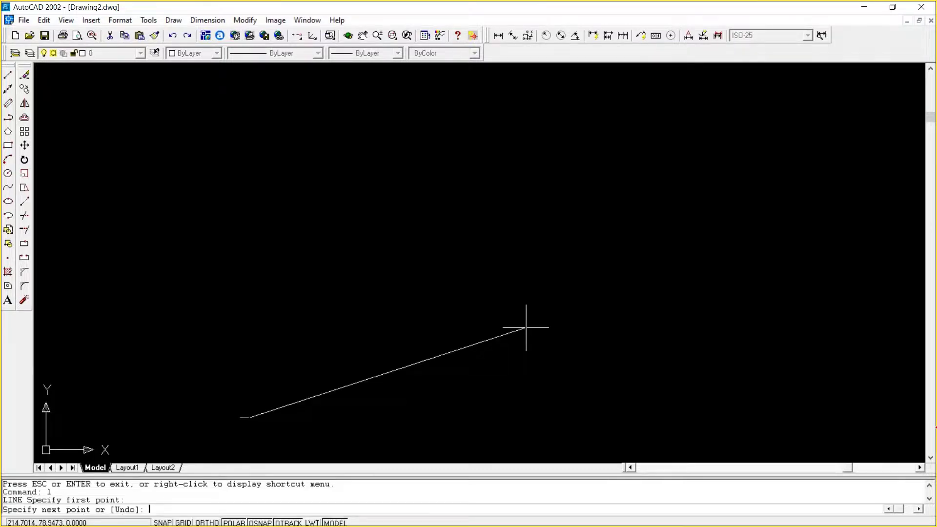
type("@0")
type(",1")
type("6")
key("Return")
key("Return")
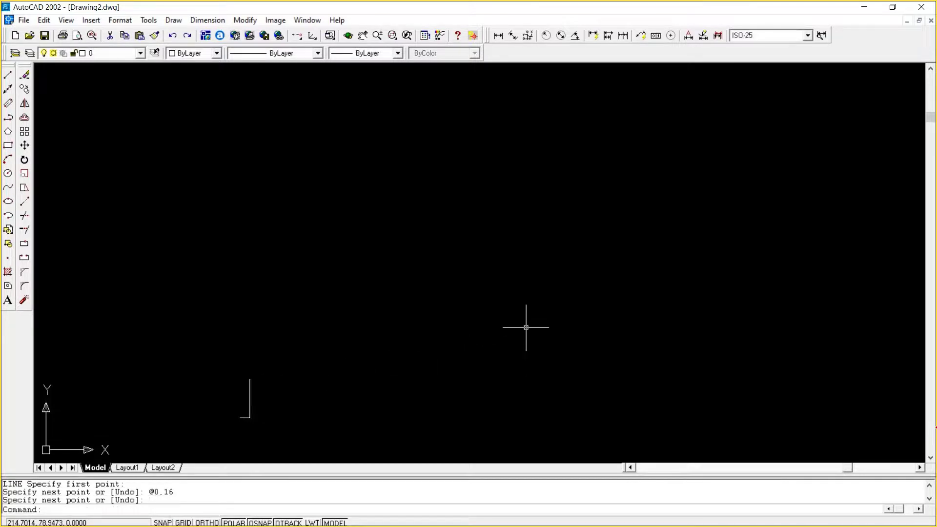
type("z")
Step: Zoom to extents, recentre the drawing, and bring up the dimensioned reference
key("Return")
type("e")
key("Return")
type("z")
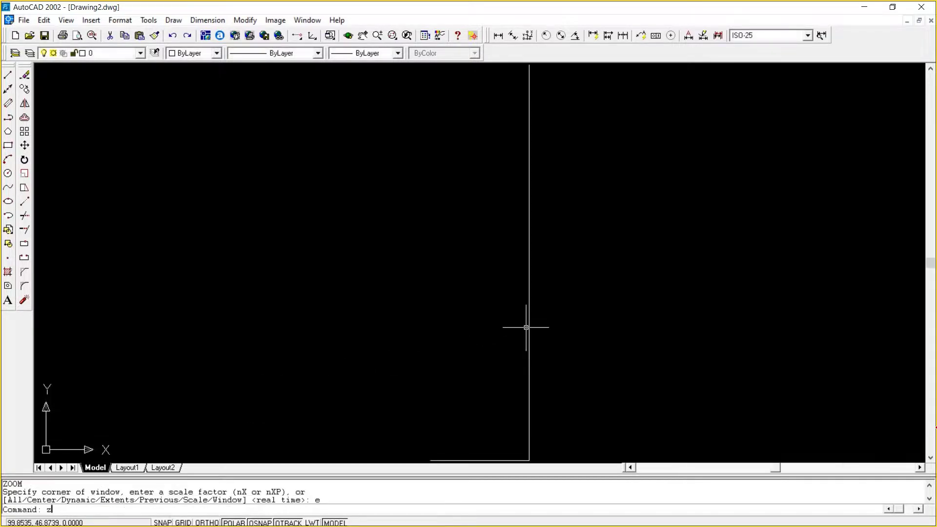
key("Return")
key("Return")
left_click_drag(557, 161, 556, 266)
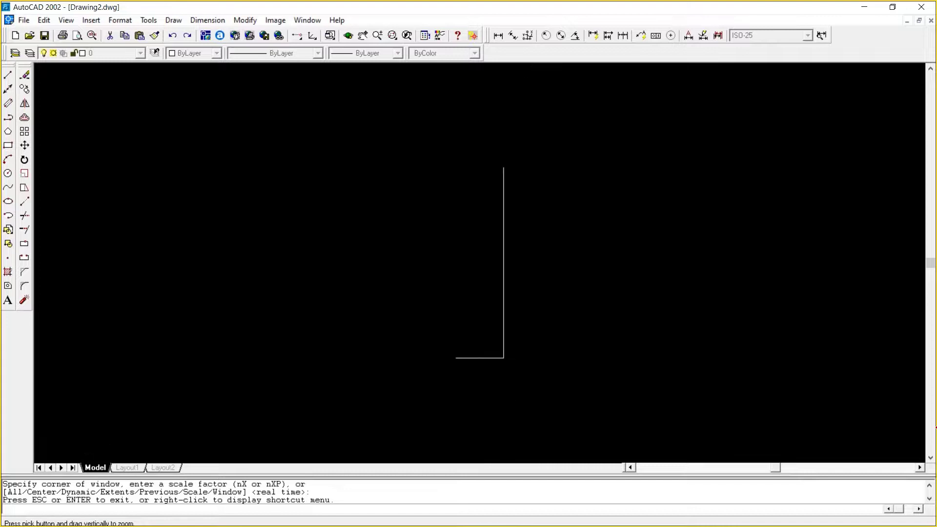
right_click(556, 266)
left_click(583, 292)
left_click_drag(657, 273, 440, 283)
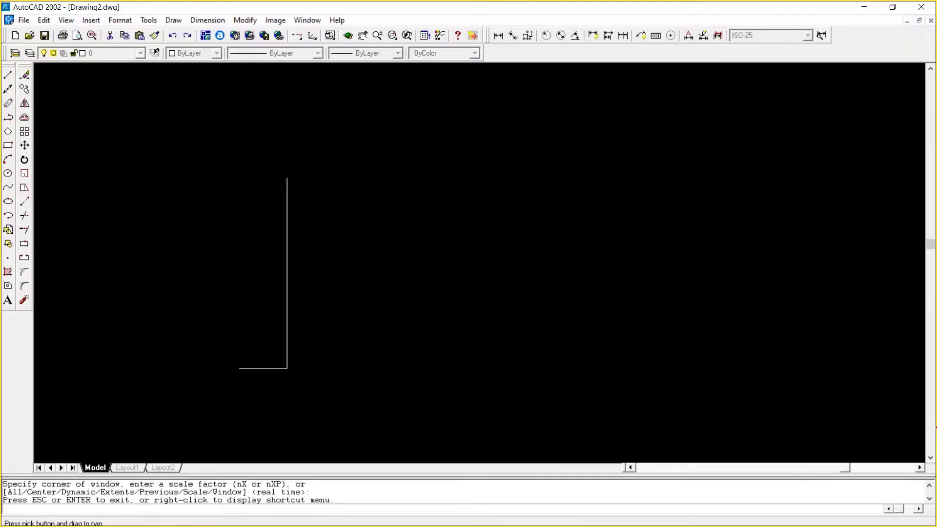
right_click(441, 283)
left_click(480, 292)
type("l")
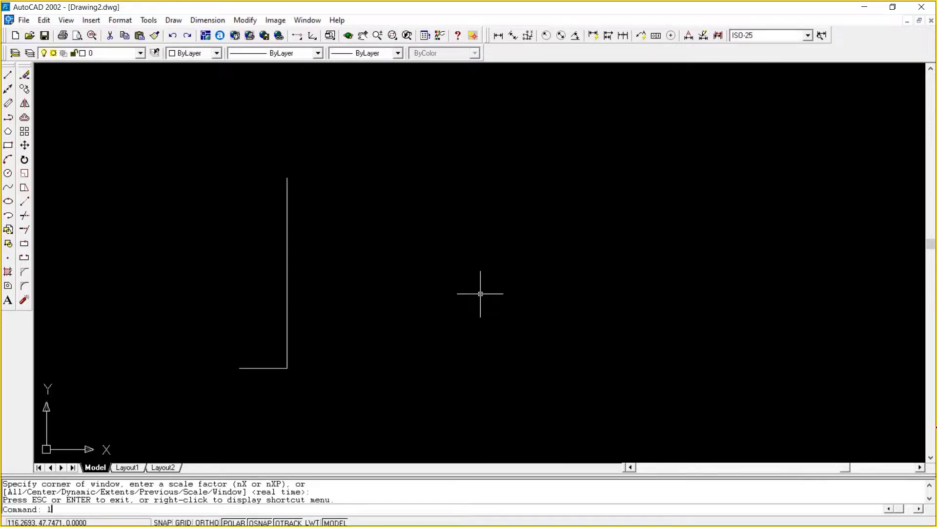
key("Return")
key("Return")
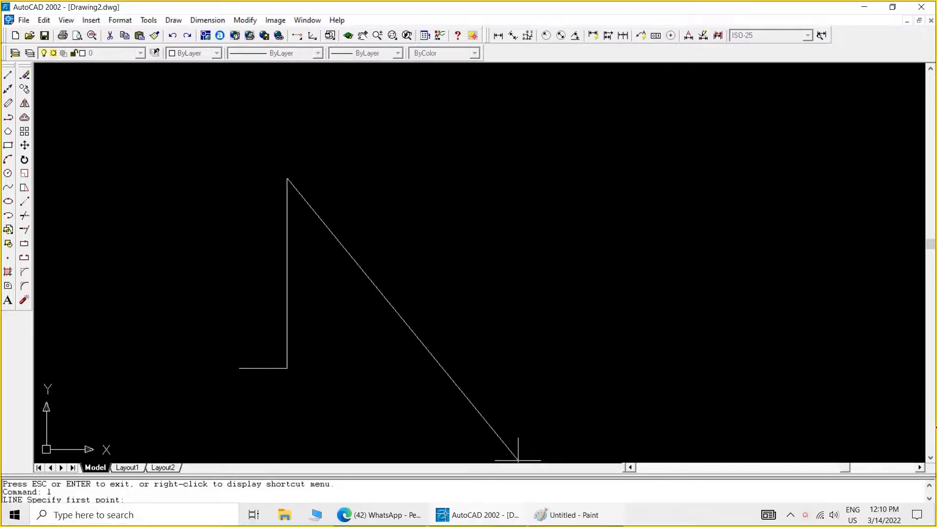
left_click(561, 521)
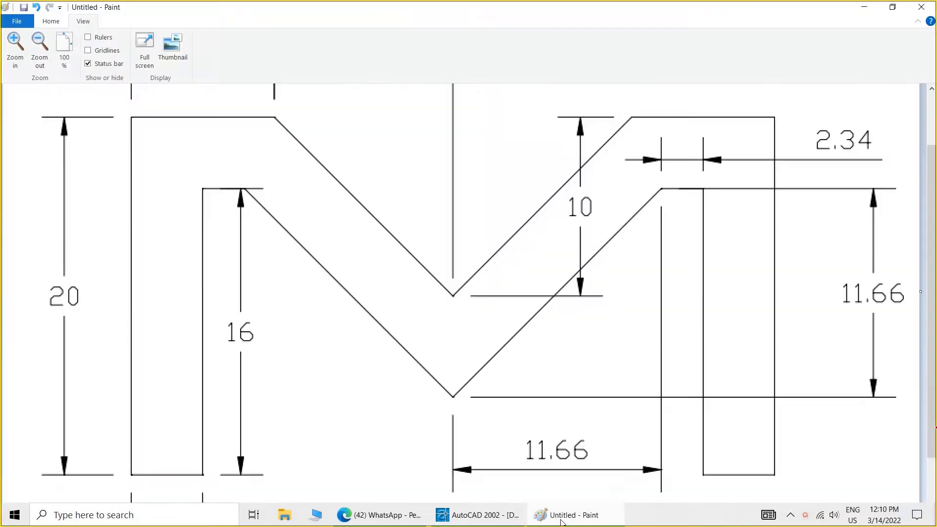
key("alt+Tab")
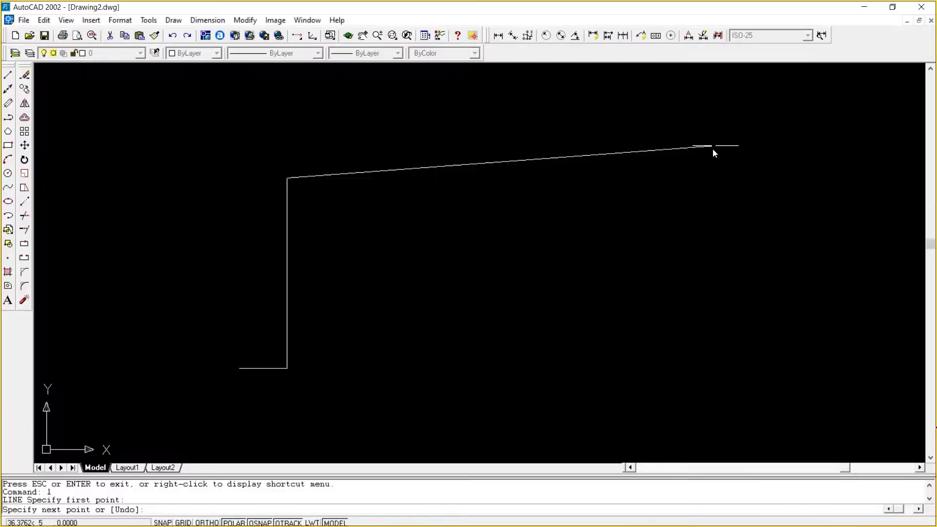
type("@")
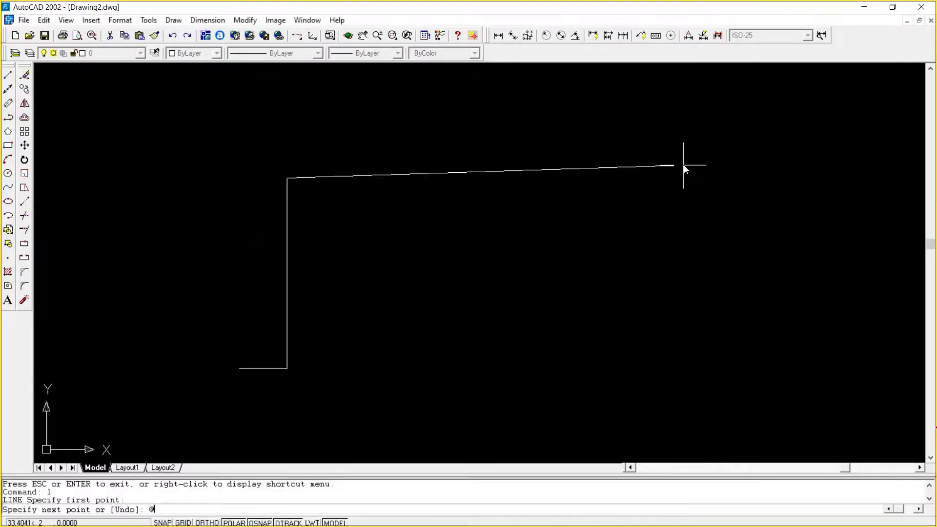
type("2.34,")
type("0")
key("Return")
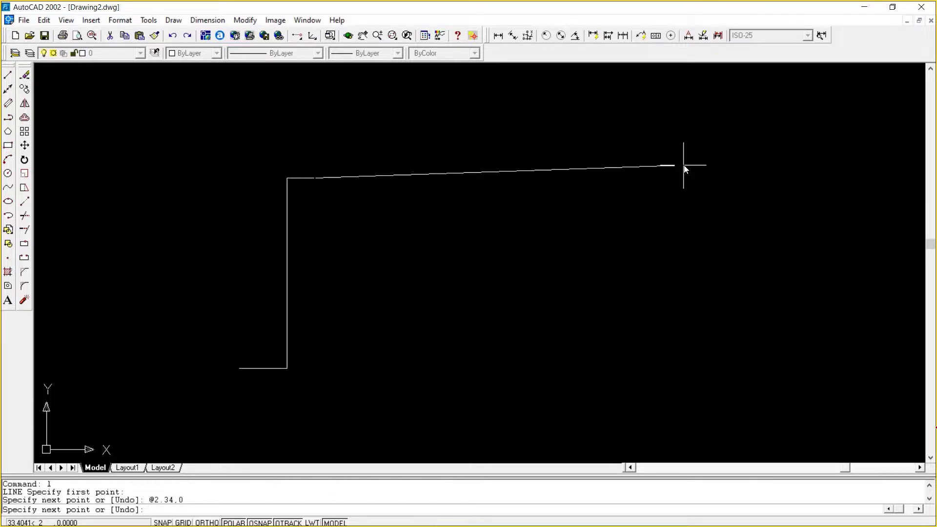
left_click(575, 516)
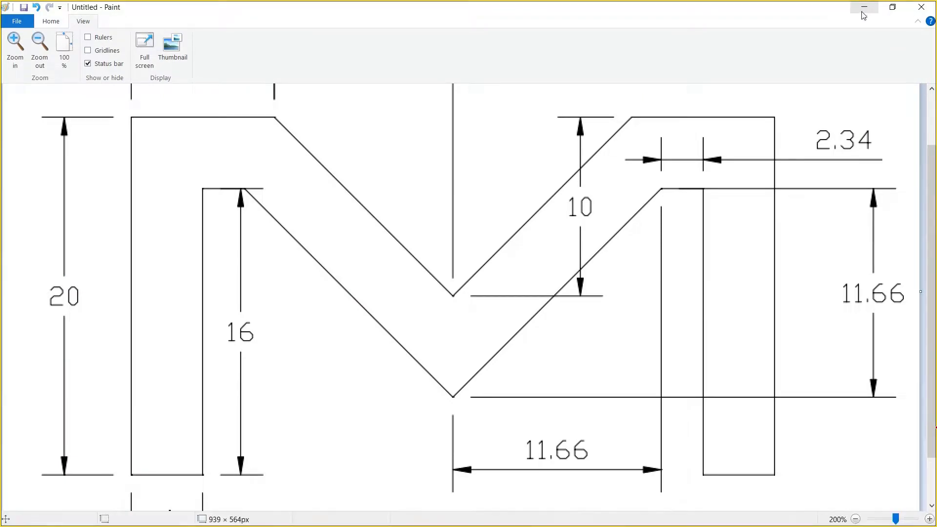
key("alt+Tab")
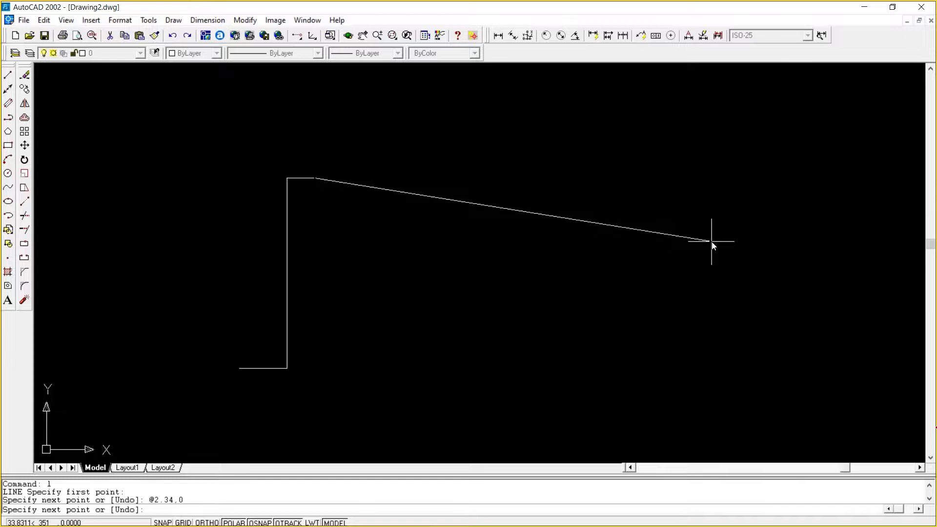
type("@")
type("11.66,")
type("-11")
type(".66")
key("Return")
type("@11")
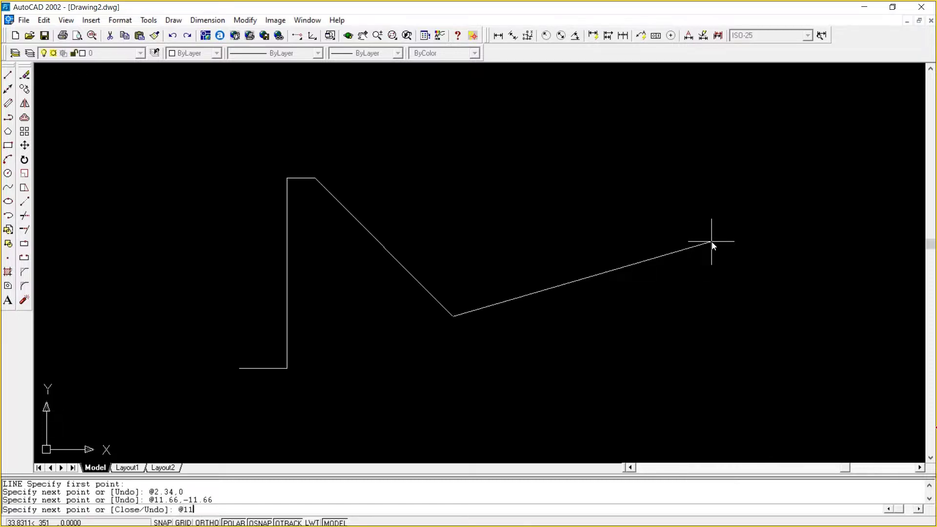
type(".66")
type(",11")
type(".66")
key("Return")
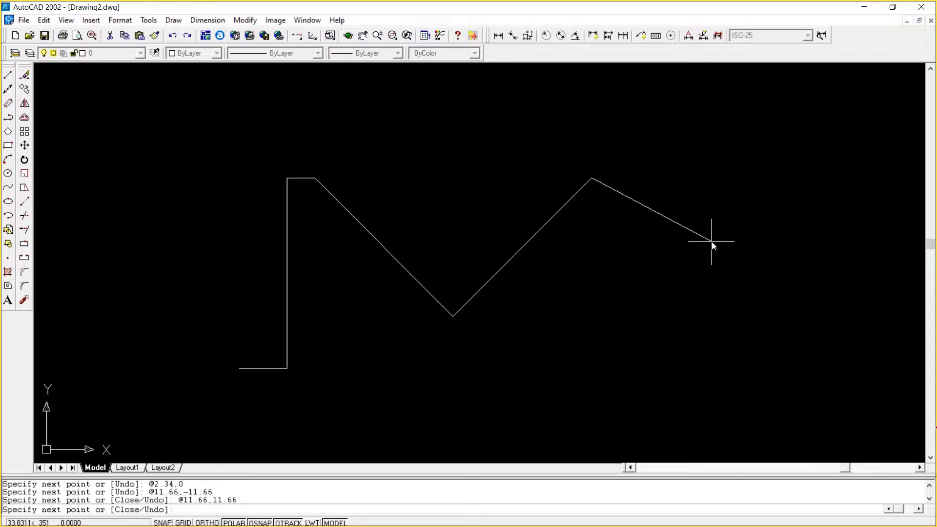
type("@")
type("2.34,0")
key("Return")
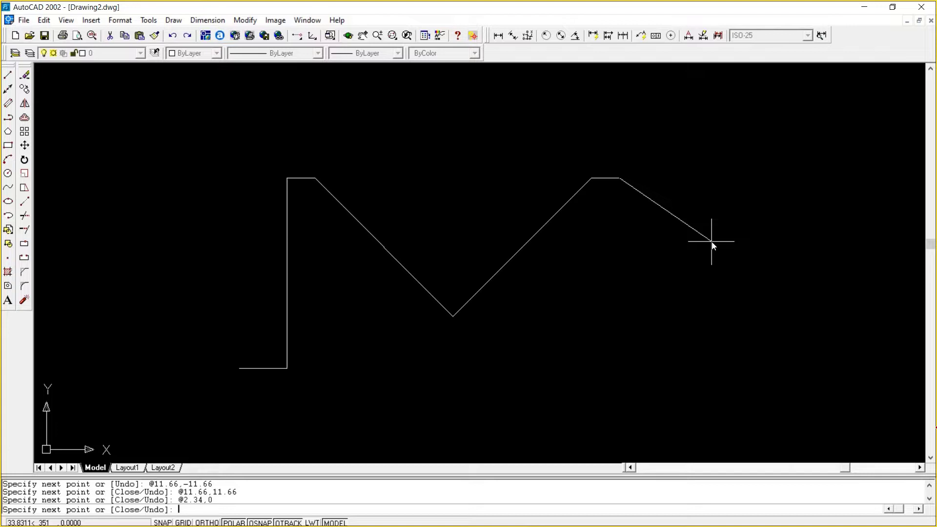
type("@")
type("0,-16")
key("Return")
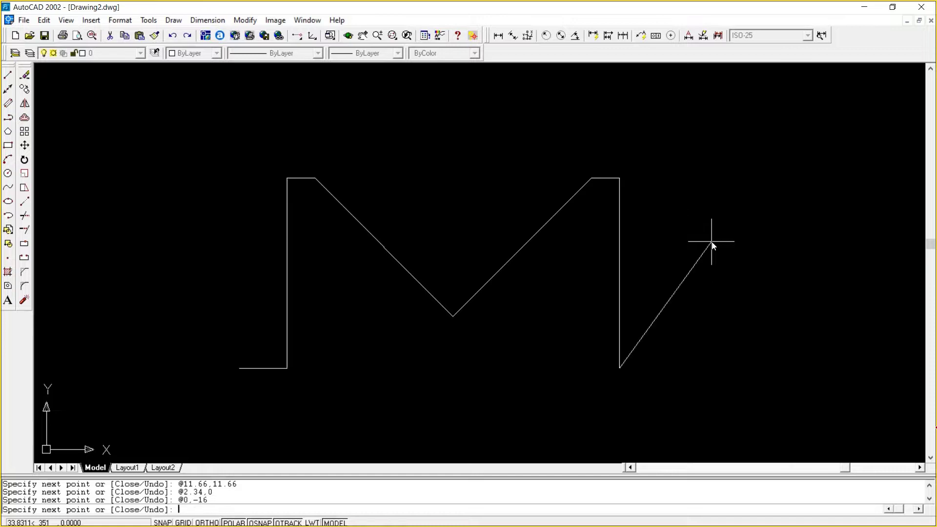
type("@")
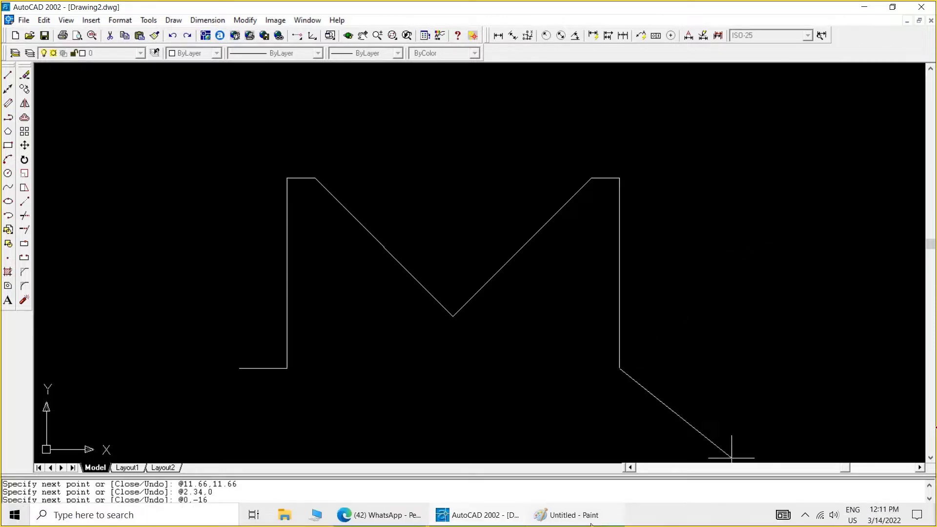
Step: Look over the dimensioned reference image in Paint to check the M's top widths
left_click(592, 522)
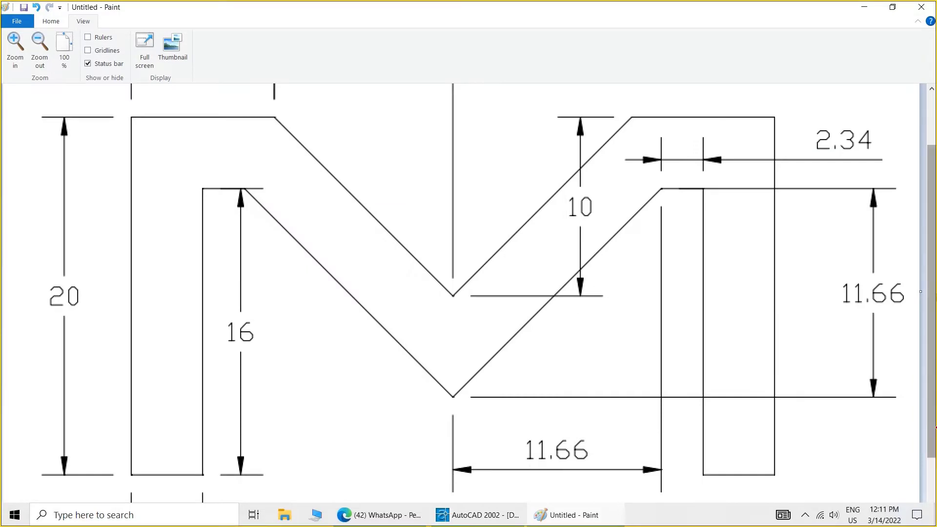
scroll(924, 356, "down", 1)
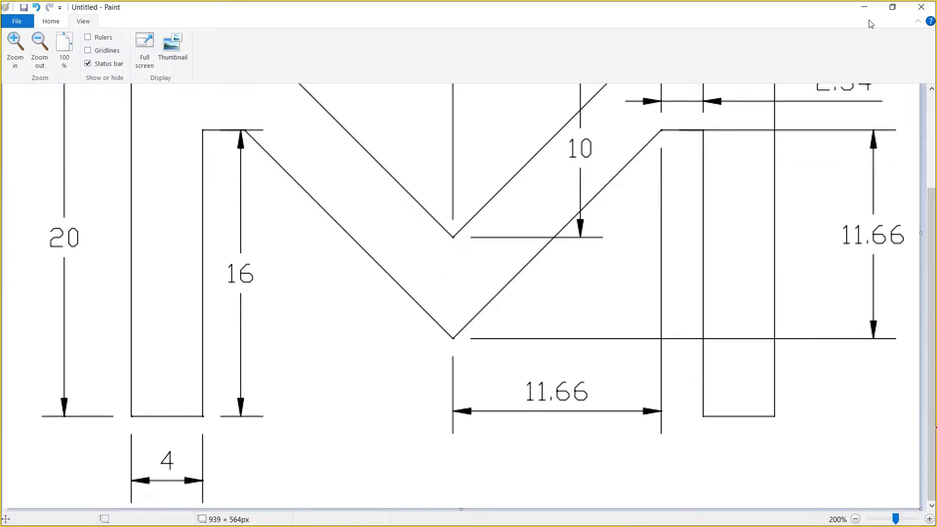
left_click(871, 7)
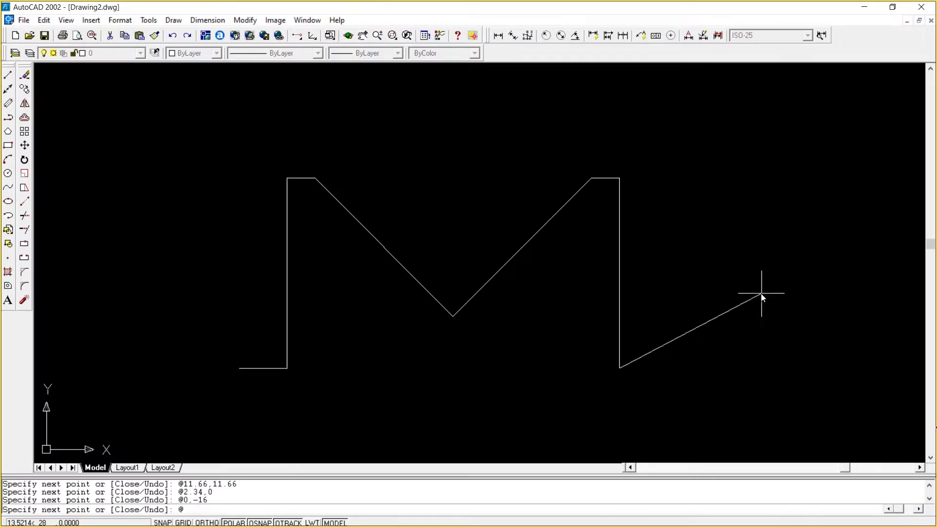
Step: Draw the 4-unit right base line and the 20-unit outer right upright of the M
type("4,")
type("0")
key("Return")
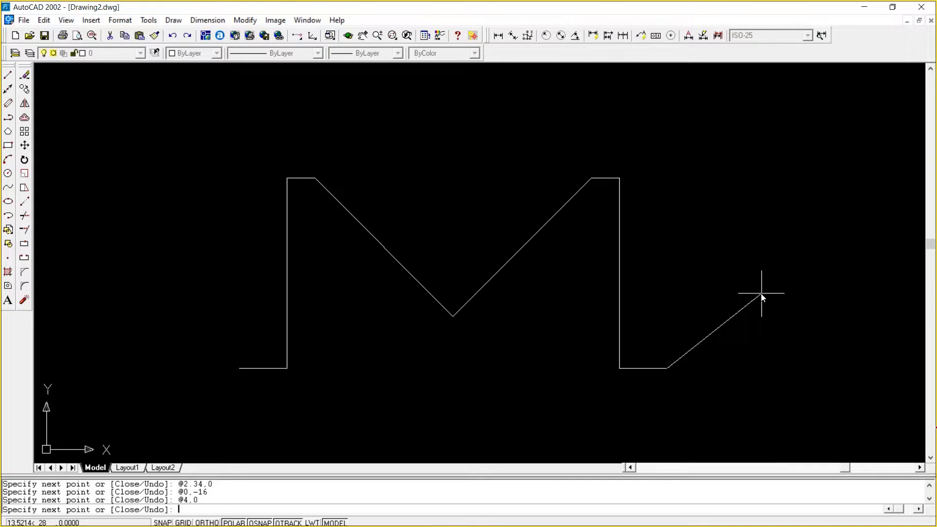
type("@")
type("20")
key("BackSpace")
key("BackSpace")
type("0,20")
key("Return")
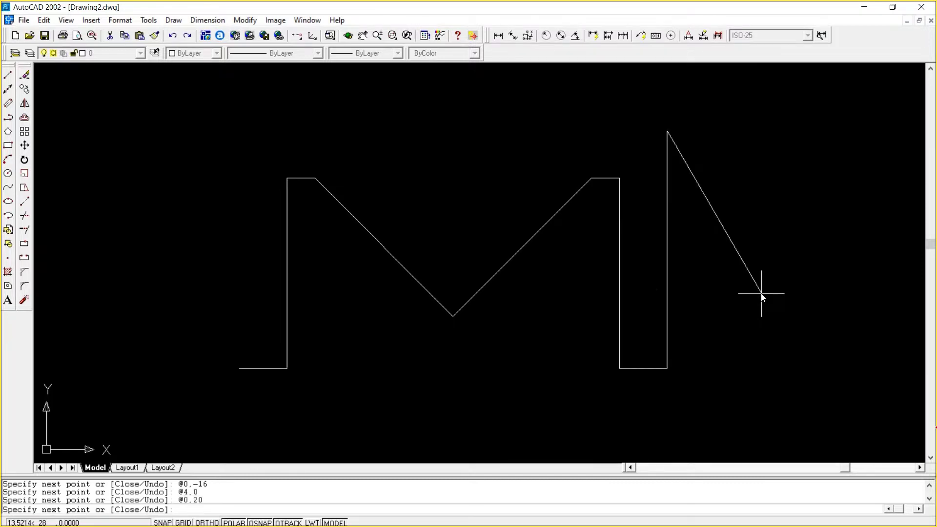
Step: Recheck the 8 and 10 top widths on the reference before continuing the outline
left_click(549, 513)
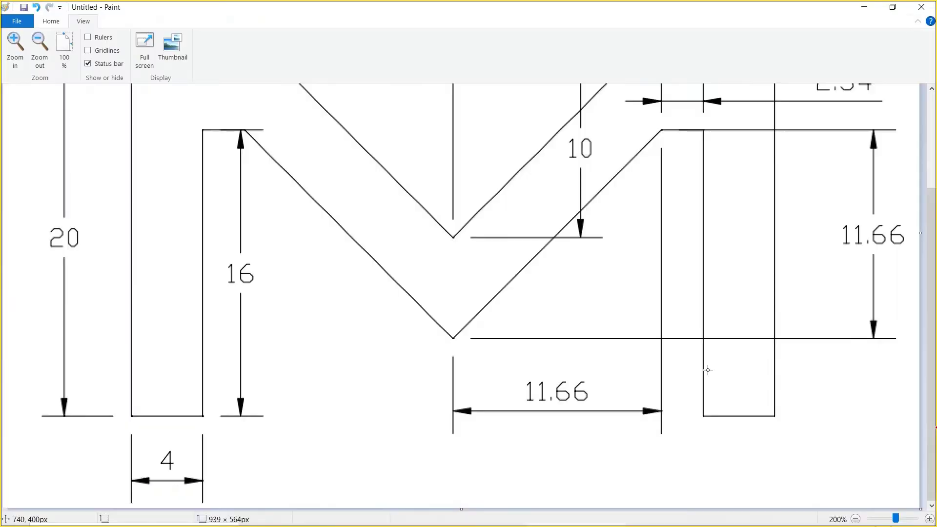
scroll(799, 305, "up", 5)
scroll(801, 303, "up", 1)
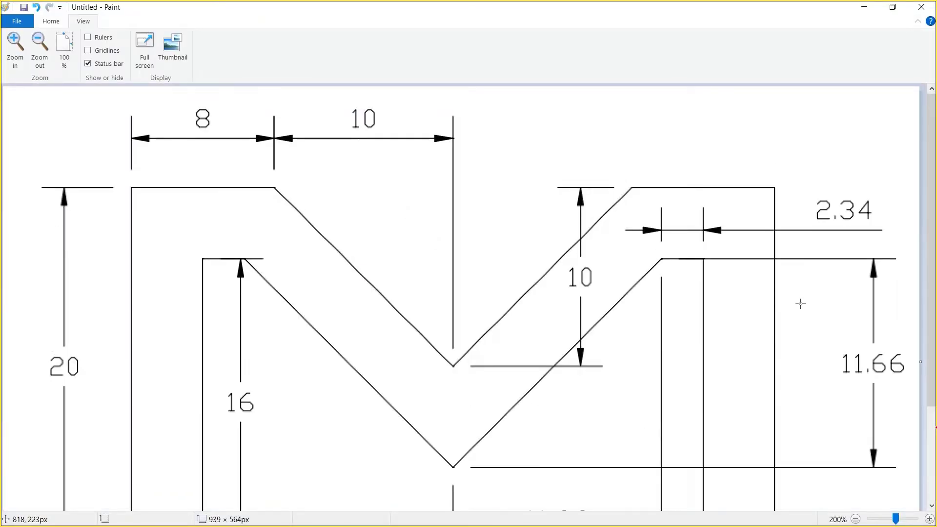
left_click(862, 8)
Step: Draw the M's outer edge with @-8,0, @-10,-10, @-10,10, @-8,0, @0,-20
type("@")
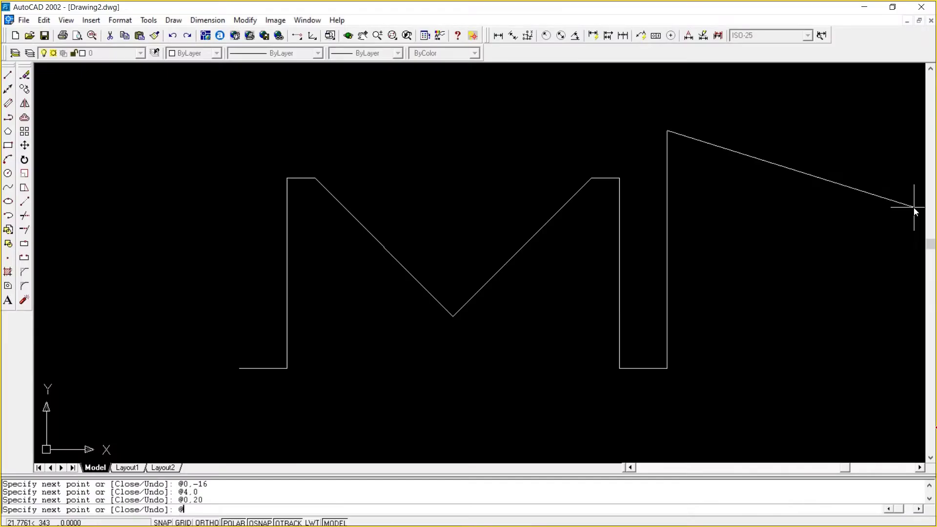
type("-8,")
type("0")
key("Return")
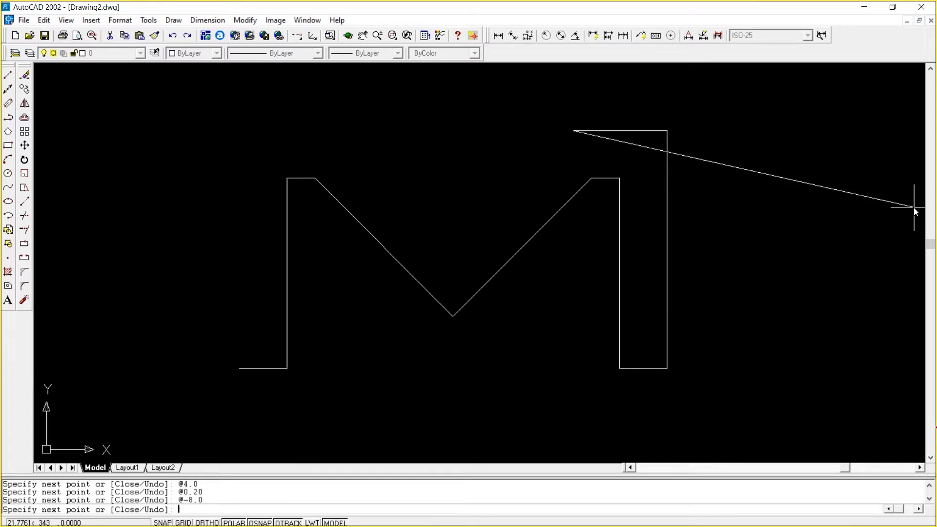
type("@")
type("-10,")
type("-10")
key("Return")
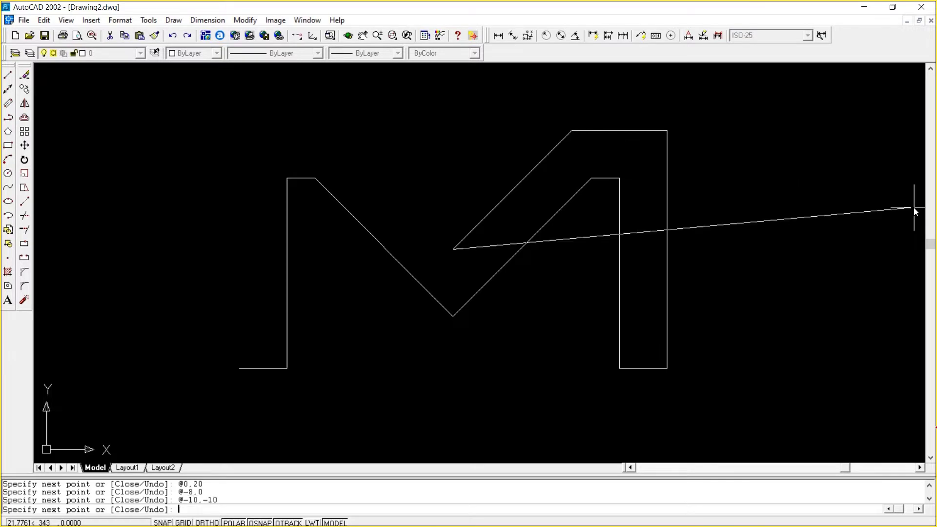
type("@-10")
type(",10")
key("Return")
type("@-")
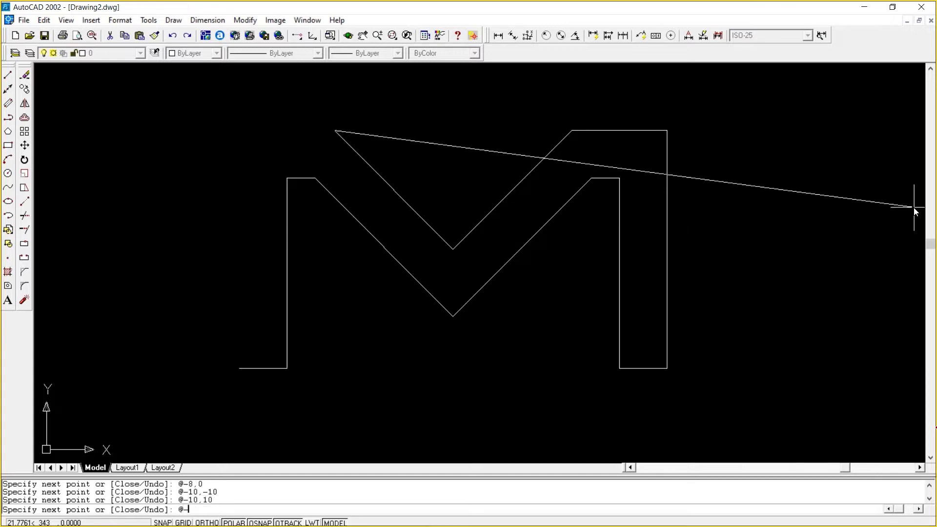
type("8,0")
key("Return")
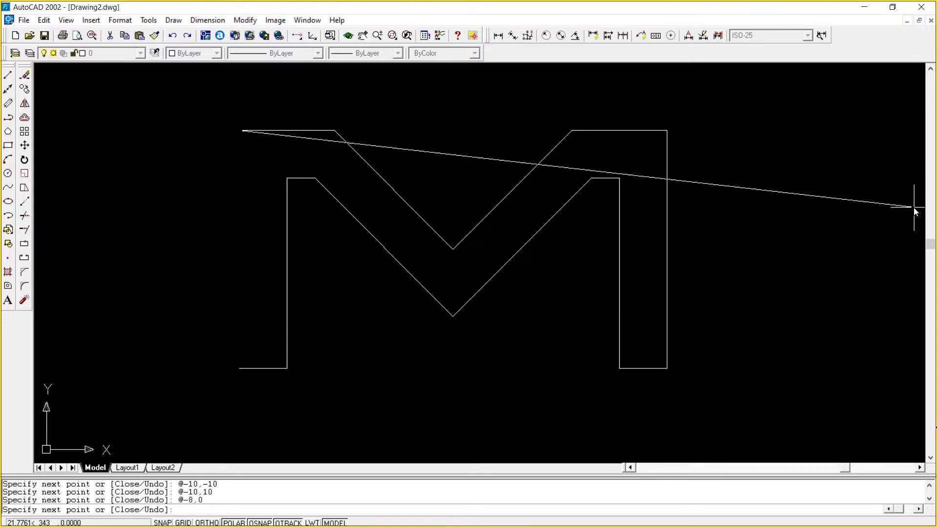
type("@0,-20")
key("Return")
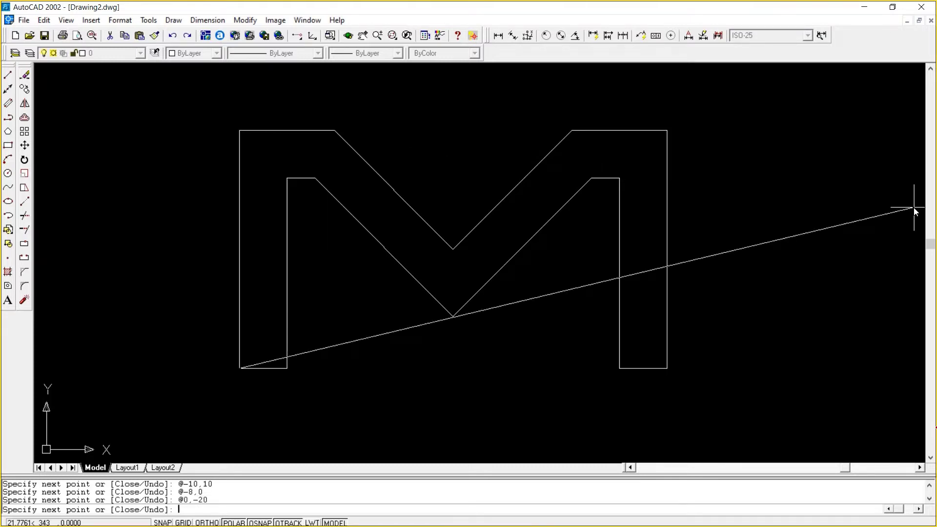
key("Return")
Step: Zoom out in real time so the whole M outline fits the view
type("z")
key("Return")
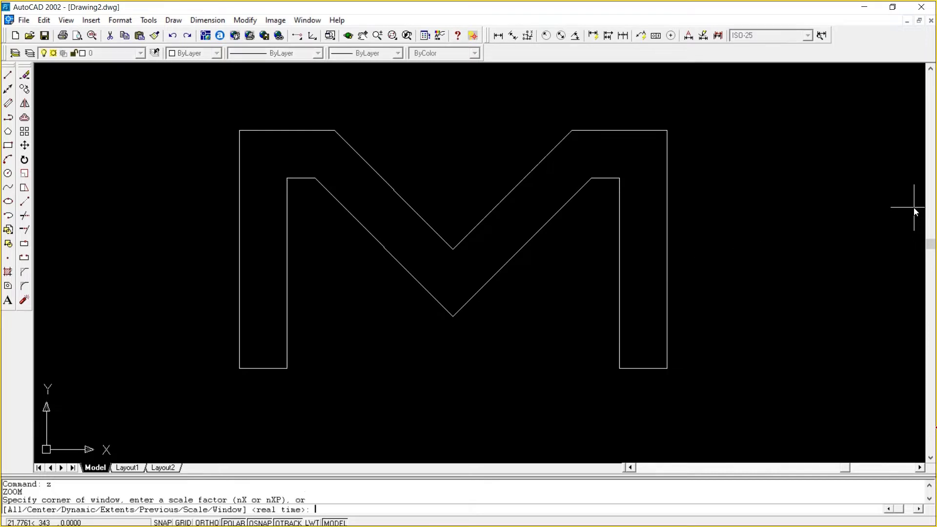
type("z")
key("Return")
key("Return")
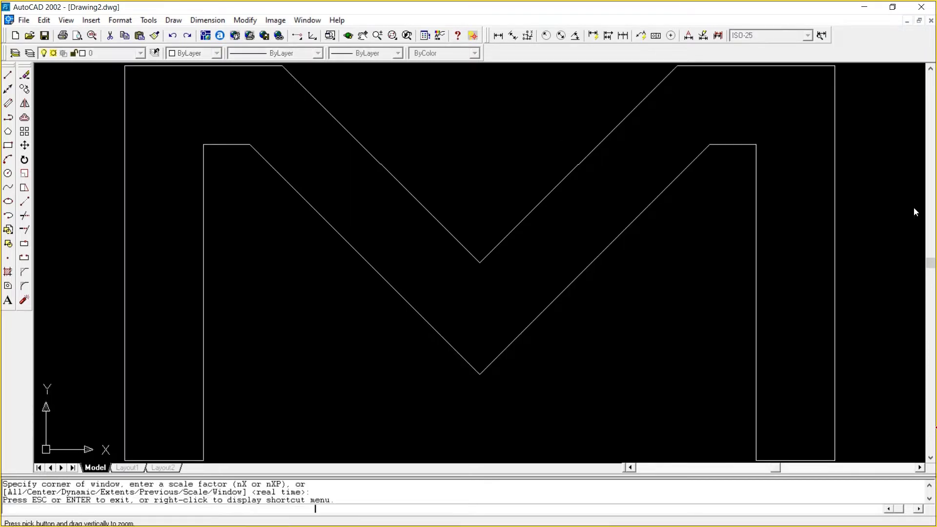
left_click_drag(658, 128, 713, 162)
right_click(713, 162)
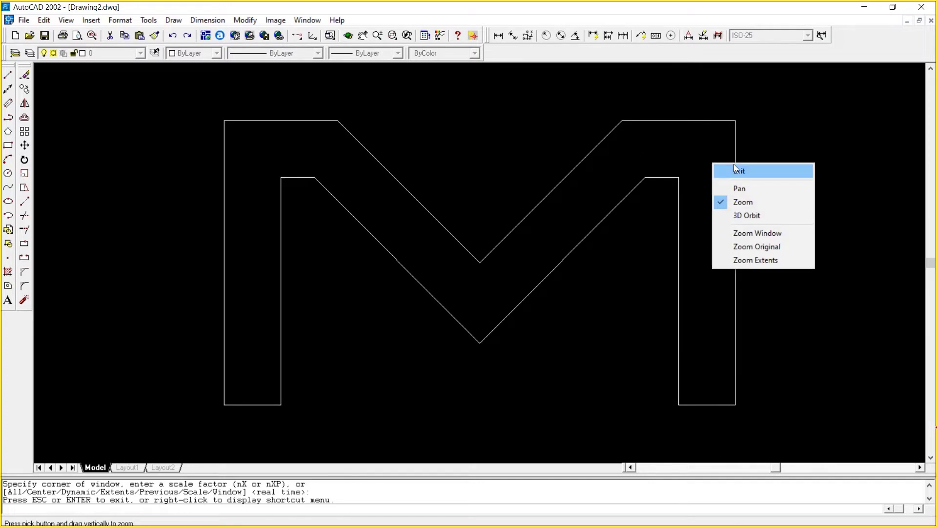
left_click(735, 169)
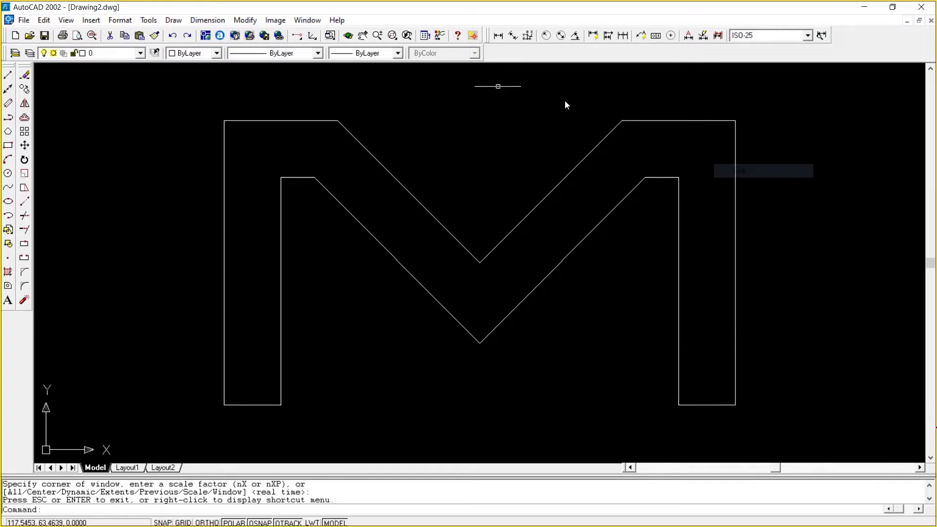
Step: Set layer 0's lineweight to 0.30 mm and turn on lineweight display
left_click(30, 54)
left_click(823, 169)
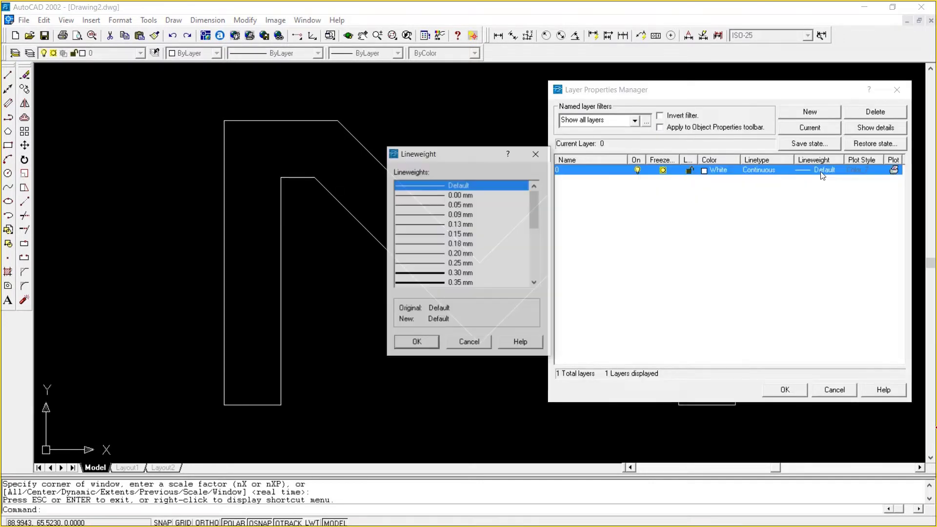
left_click(453, 283)
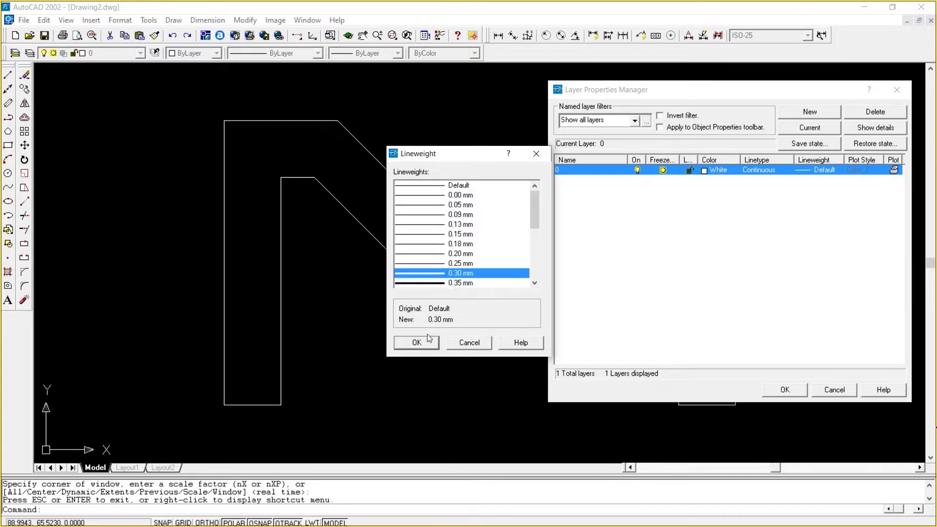
left_click(417, 342)
left_click(784, 390)
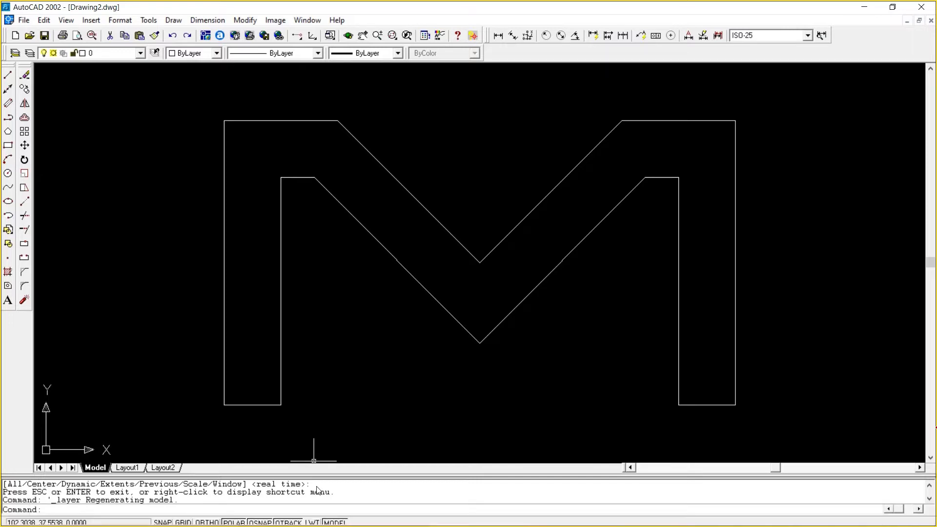
left_click(313, 522)
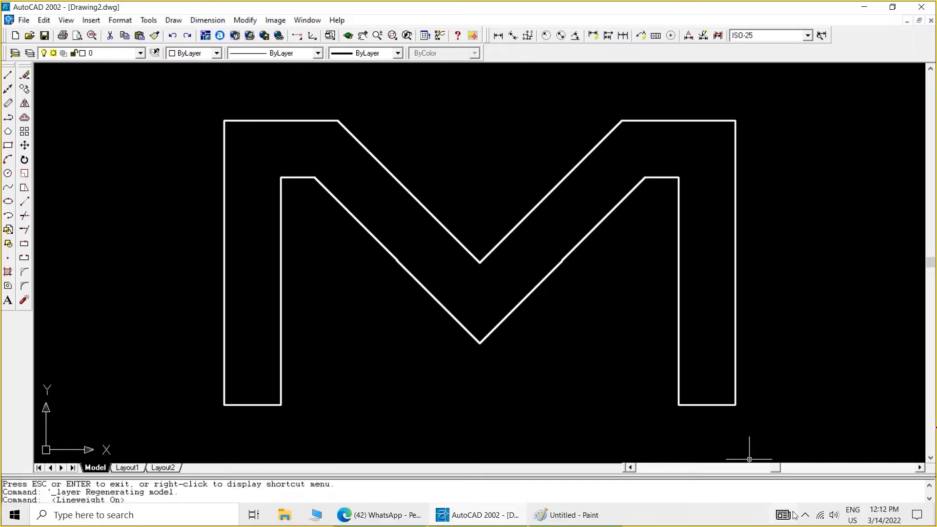
left_click(806, 518)
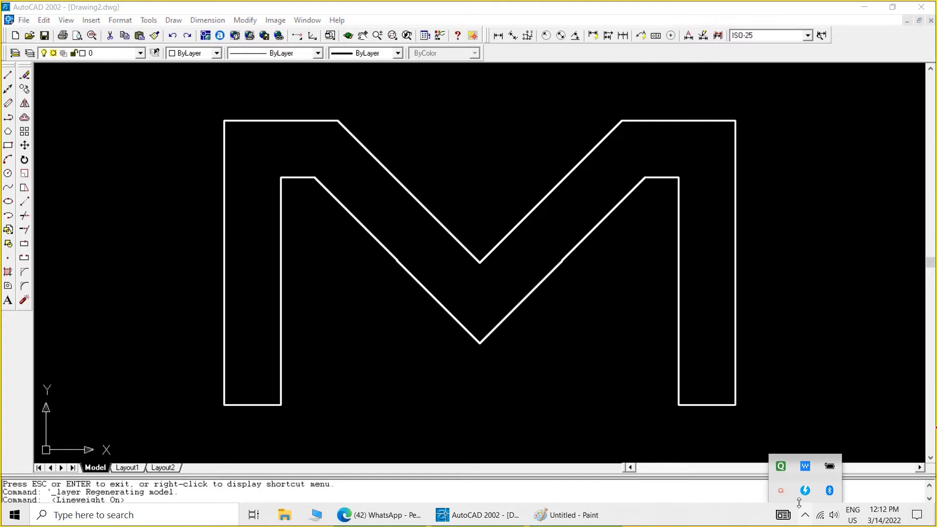
Step: Exit the finished slide show, discarding ink annotations, returning to slide 8
left_click(781, 490)
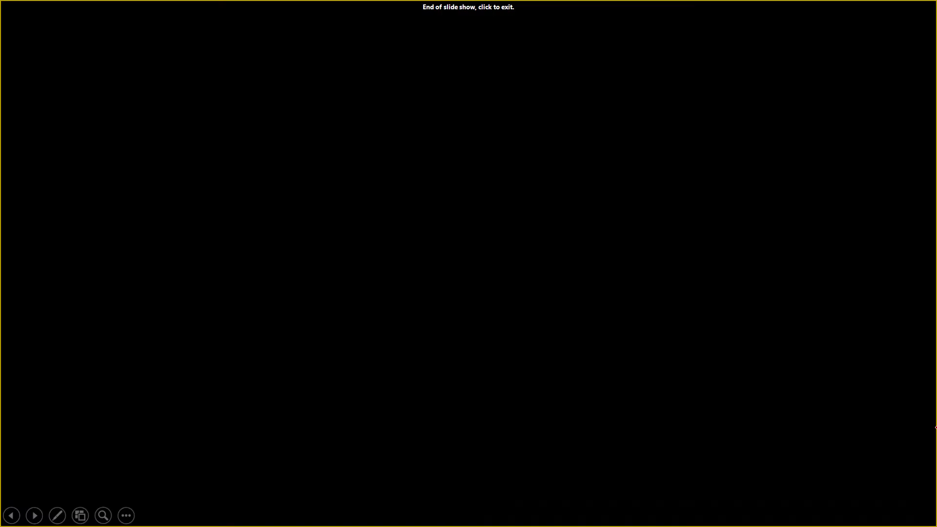
left_click(936, 428)
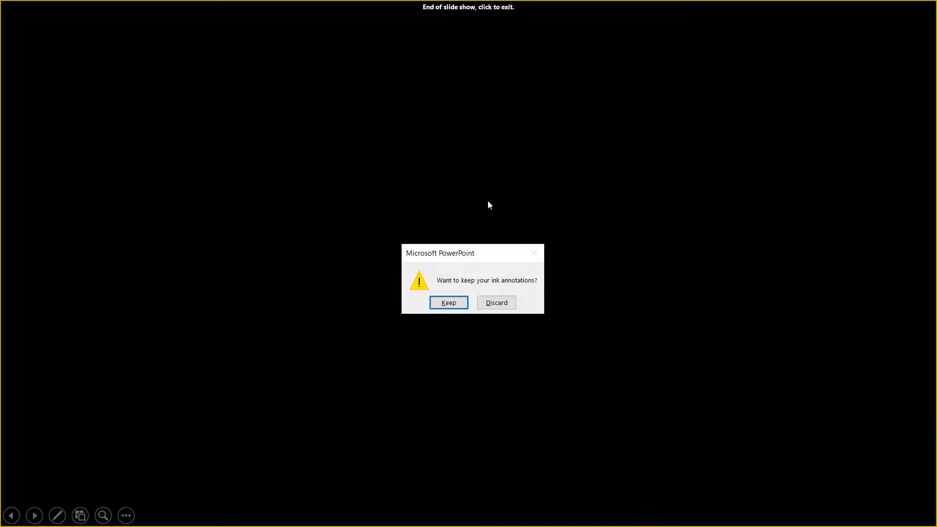
left_click(494, 303)
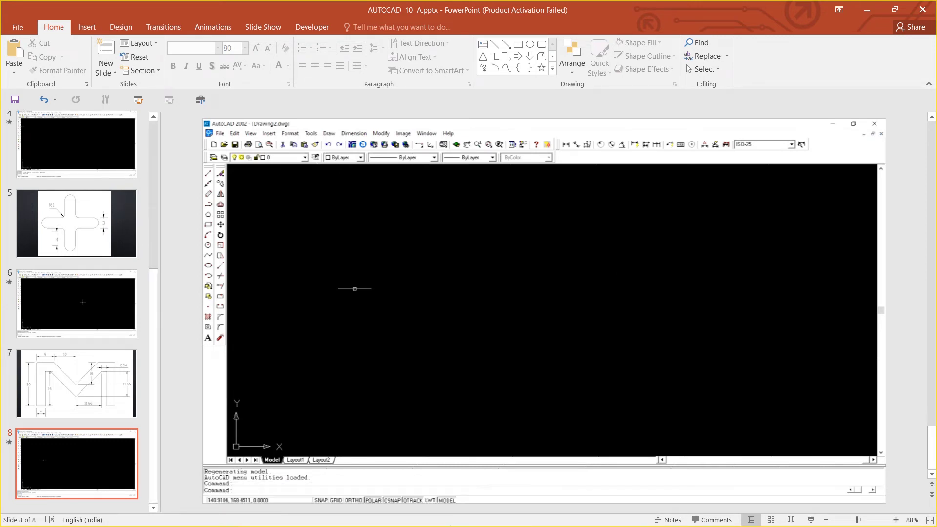
Step: Hide the Meet sharing bar and minimize the AUTOCAD 10 A presentation
left_click(471, 515)
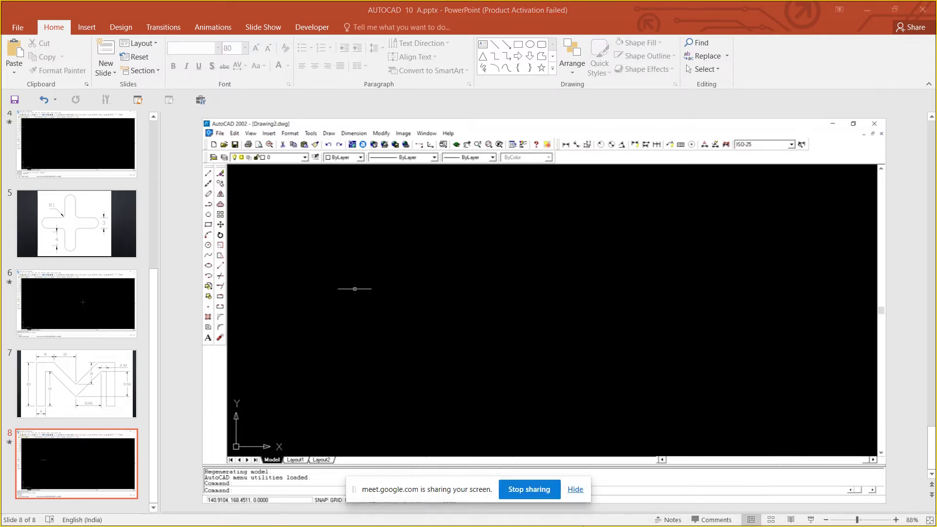
left_click(575, 490)
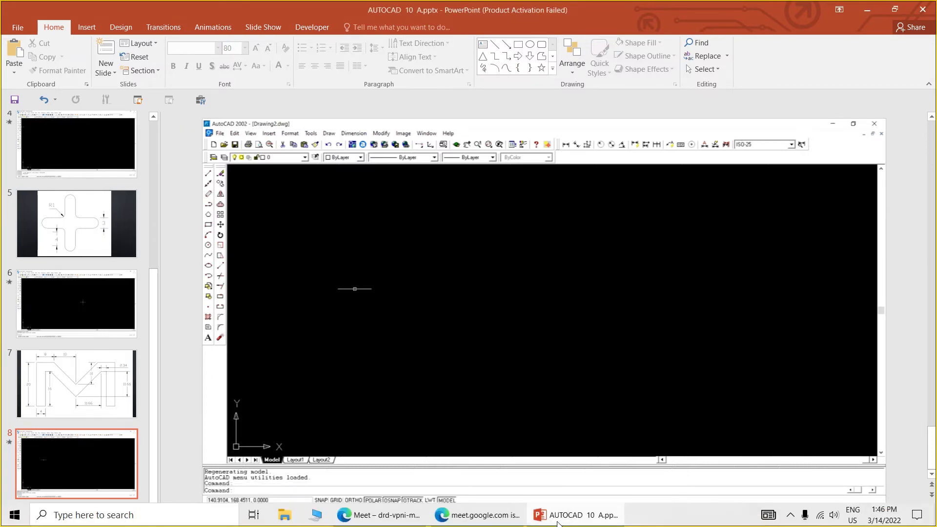
left_click(562, 517)
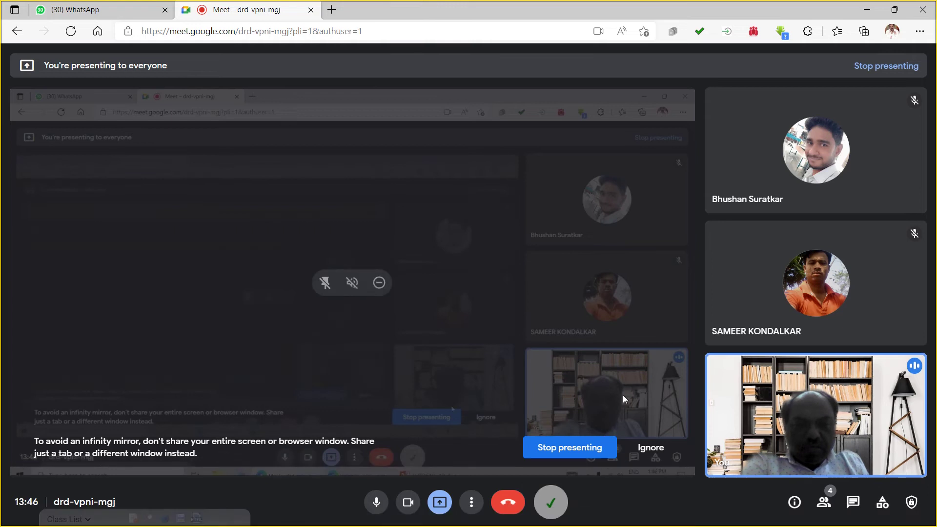
mouse_move(815, 415)
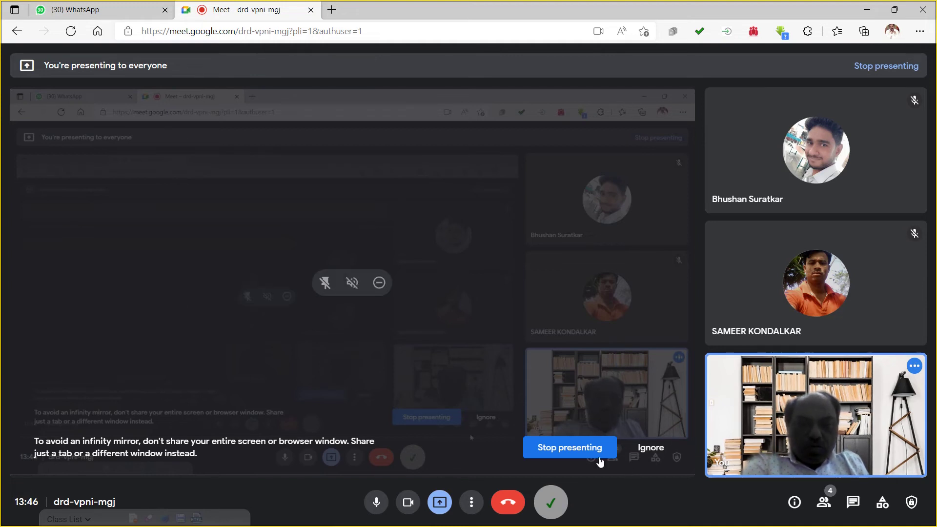
Step: End the Google Meet call for everyone, then bring up the screen recording controls
left_click(508, 507)
left_click(536, 313)
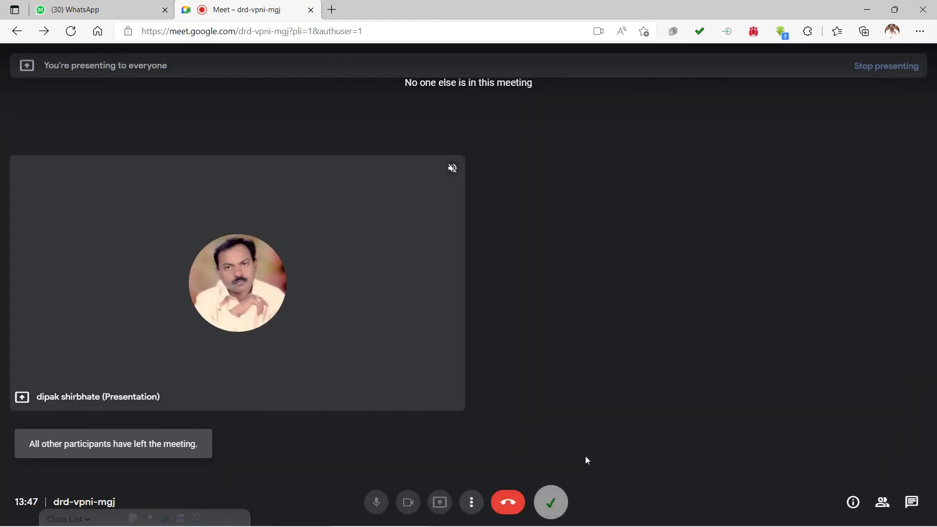
left_click(547, 496)
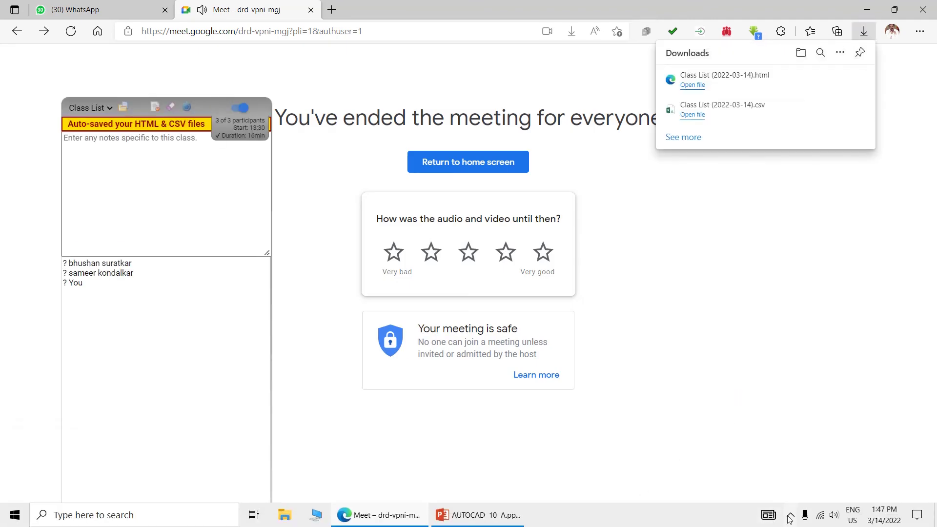
left_click(790, 515)
left_click(772, 494)
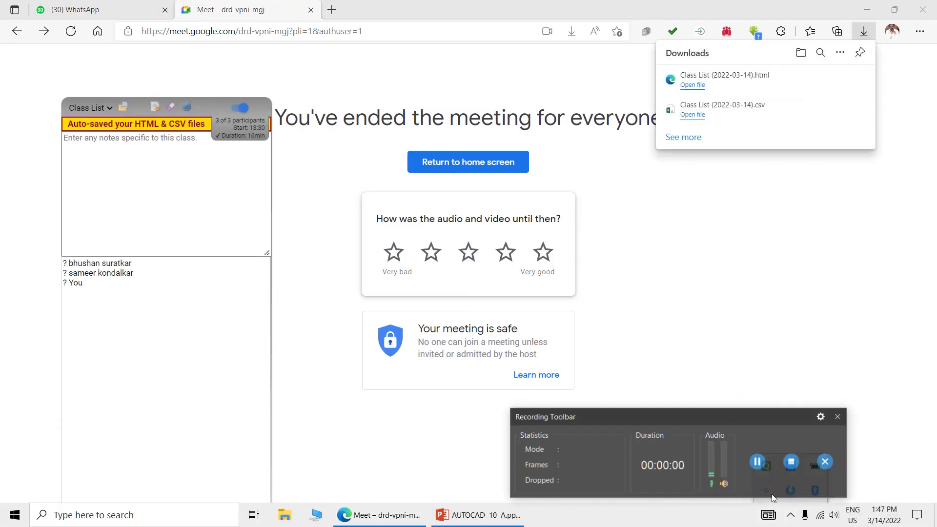